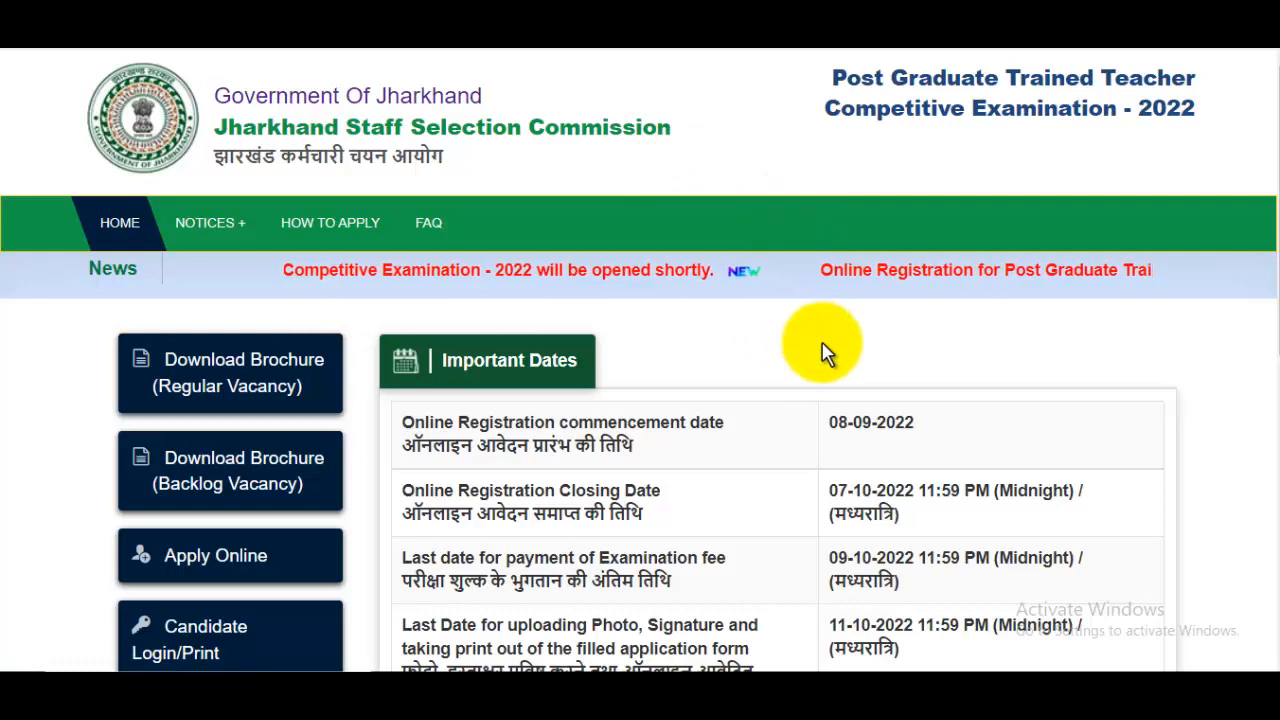
# - Examine the JobsGyan article's recruitment overview for the number of vacancies, application fees and last date to apply online
pyautogui.scroll(-1, 822, 352)
pyautogui.scroll(-2, 830, 360)
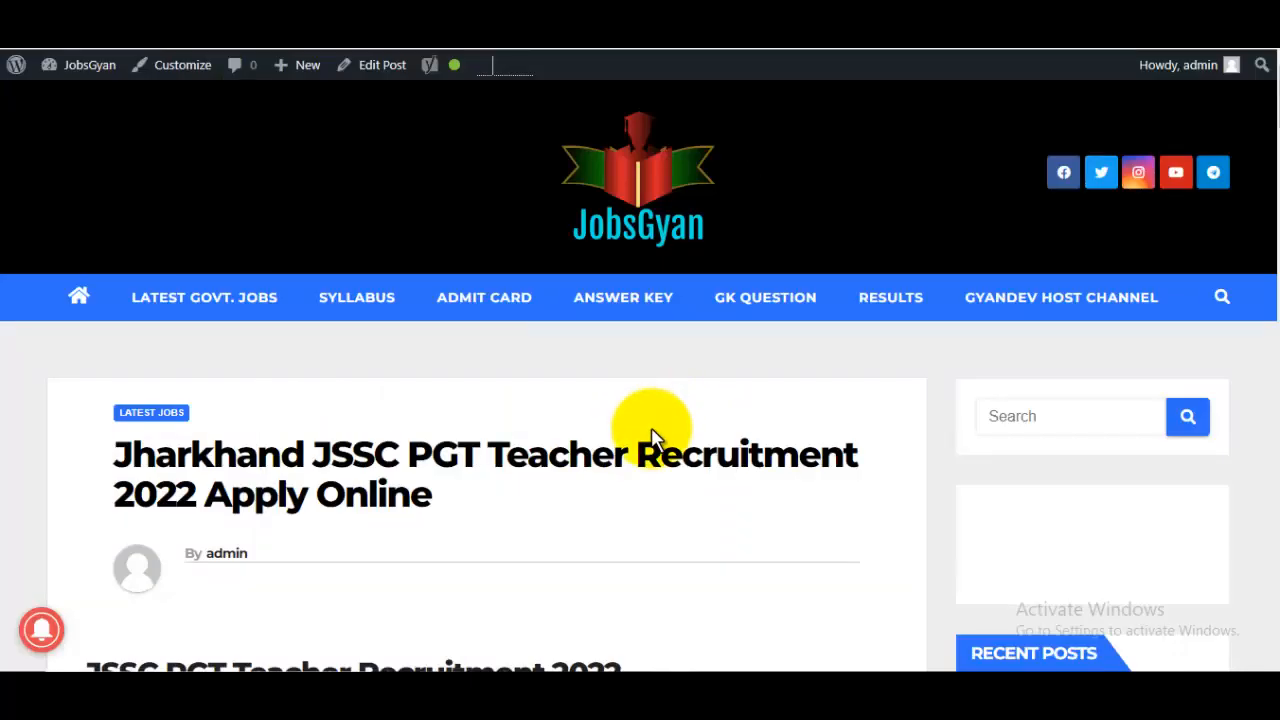
pyautogui.scroll(-2, 651, 438)
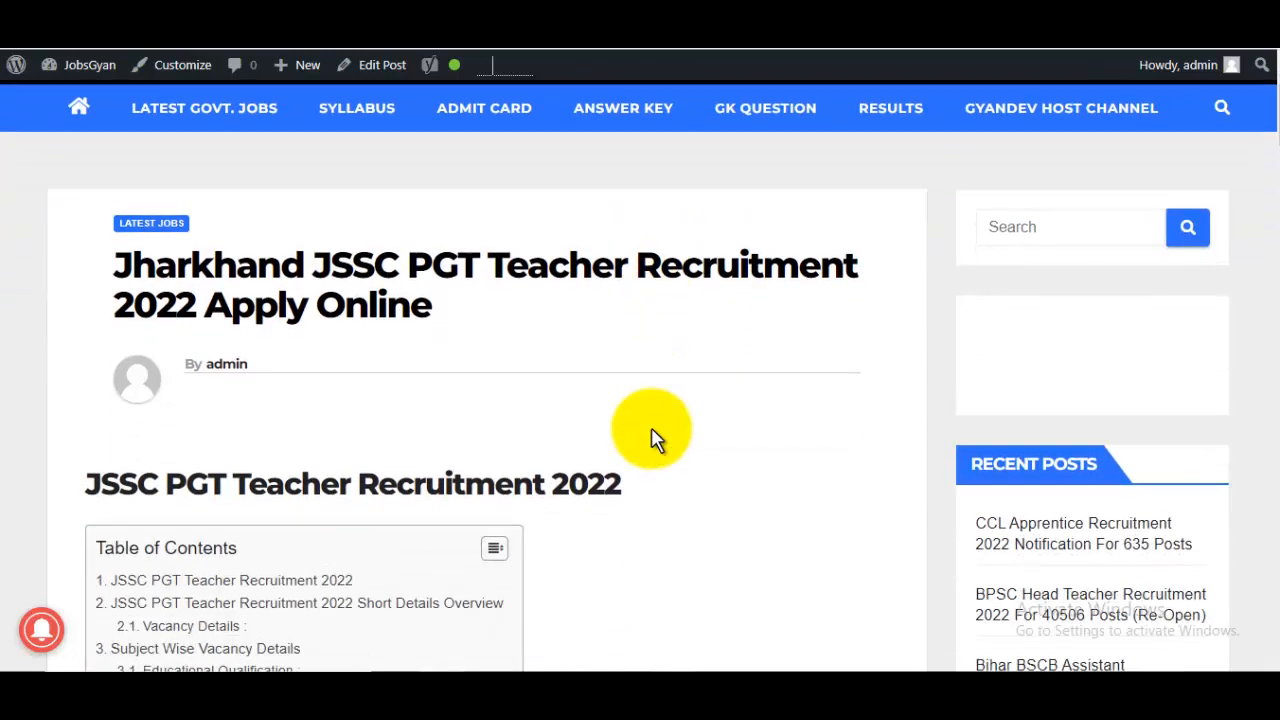
pyautogui.scroll(-7, 651, 438)
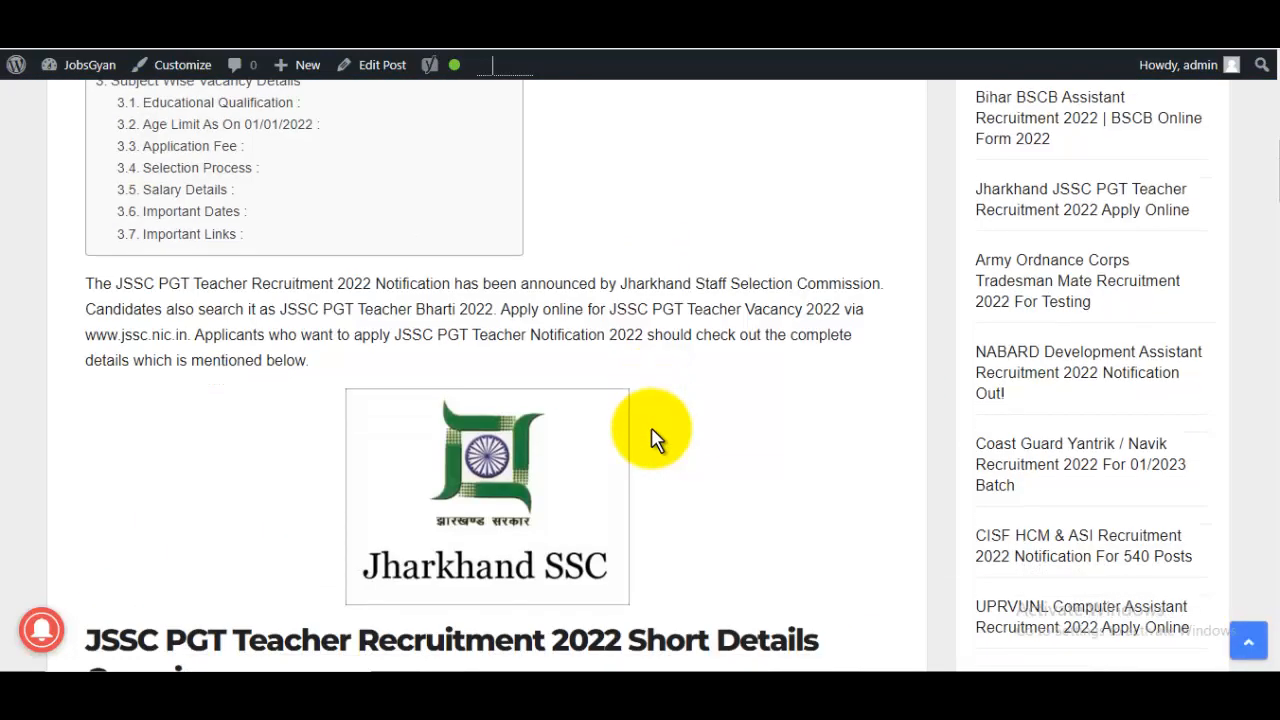
pyautogui.scroll(-2, 651, 438)
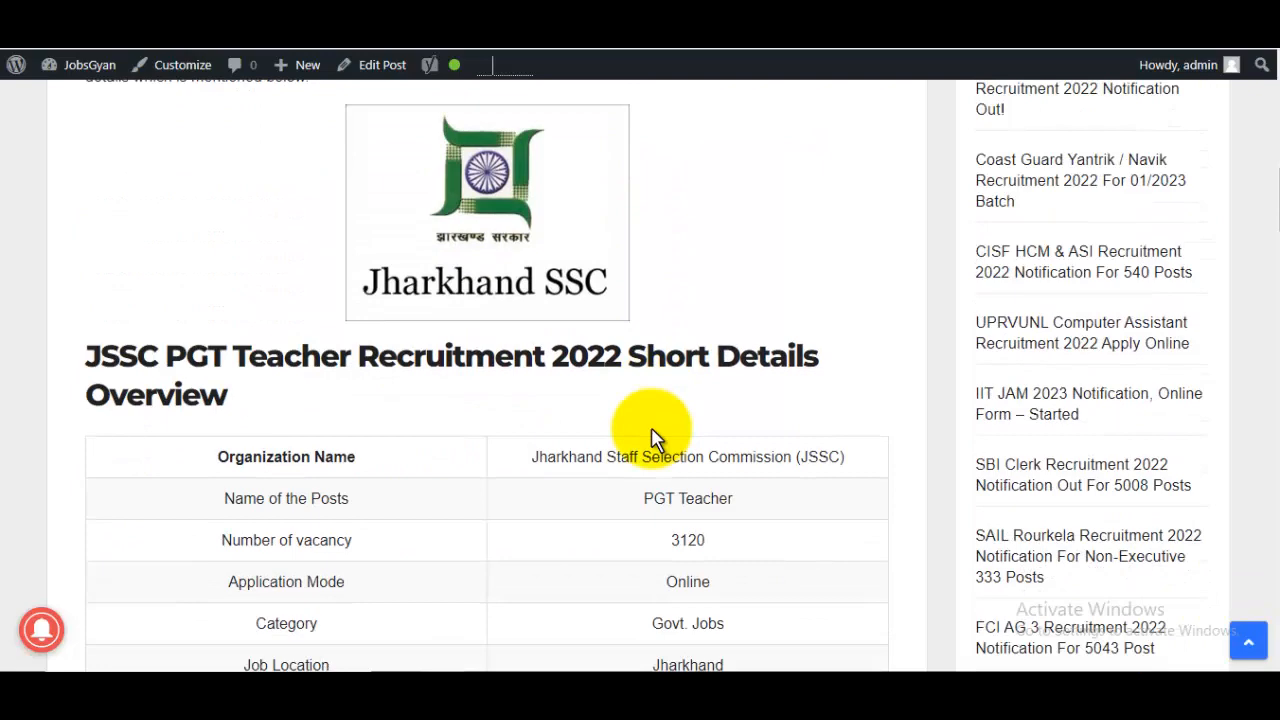
pyautogui.scroll(-2, 651, 438)
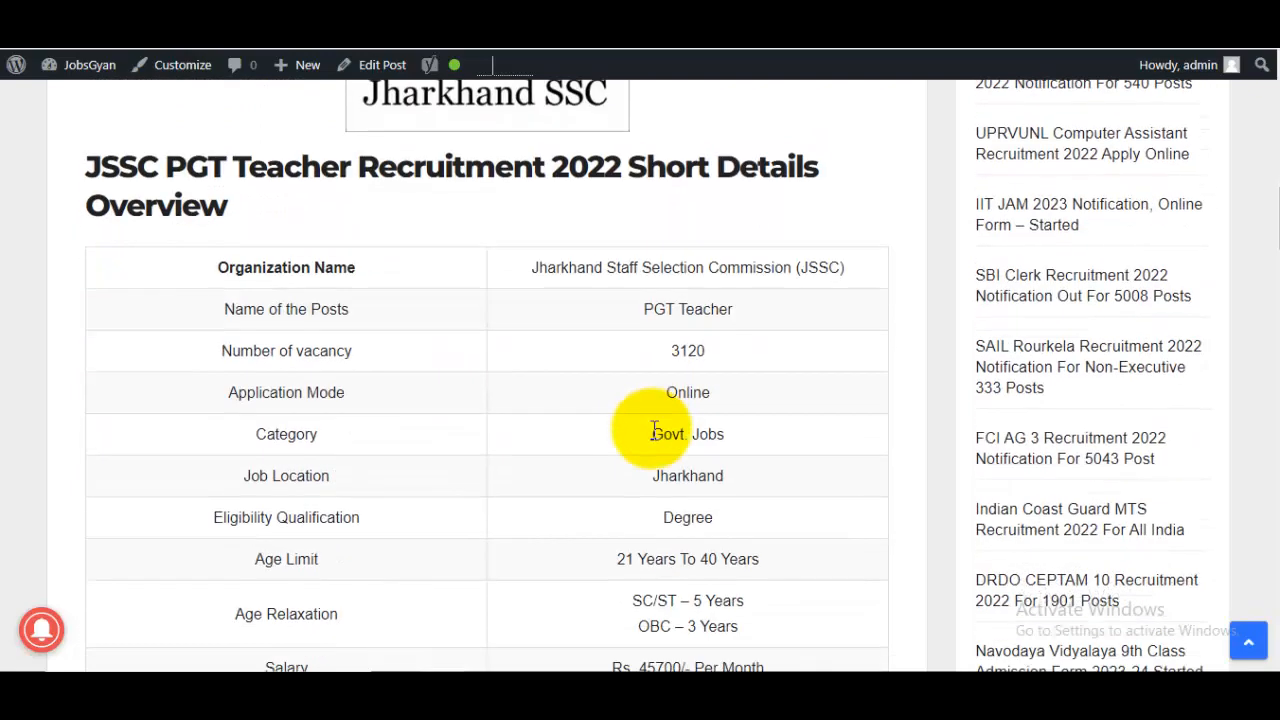
pyautogui.doubleClick(672, 368)
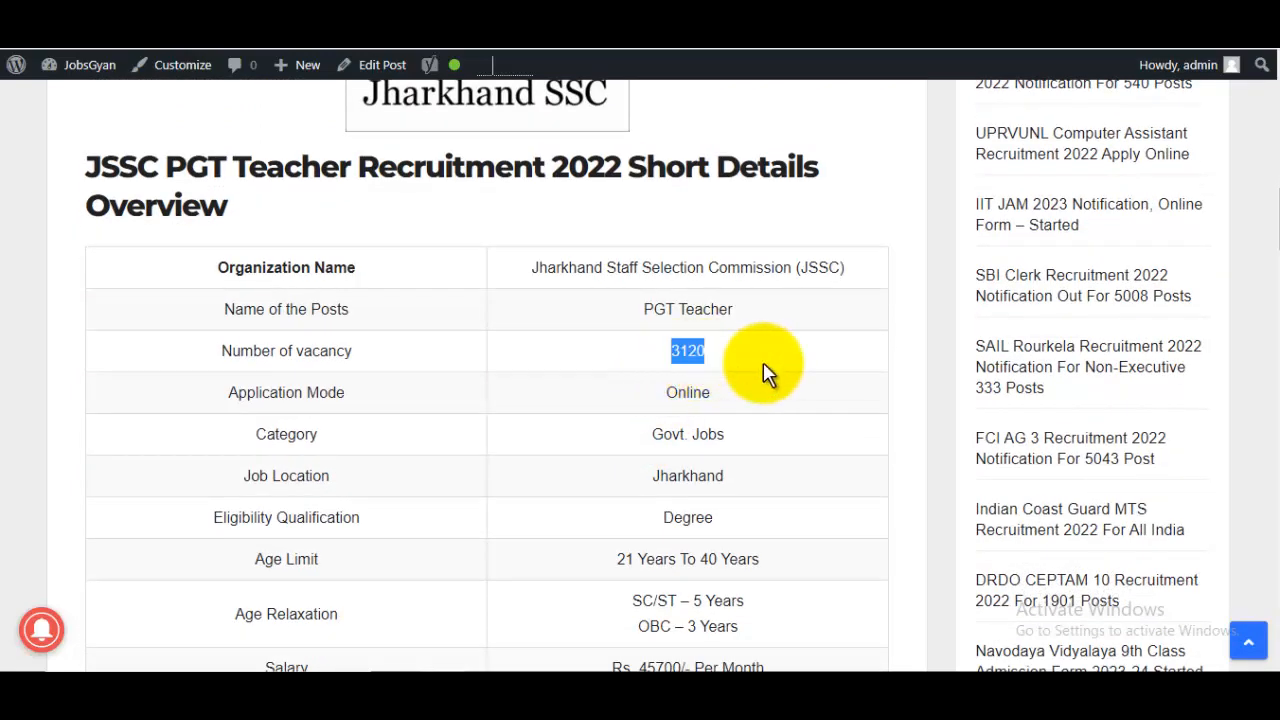
pyautogui.scroll(-4, 766, 375)
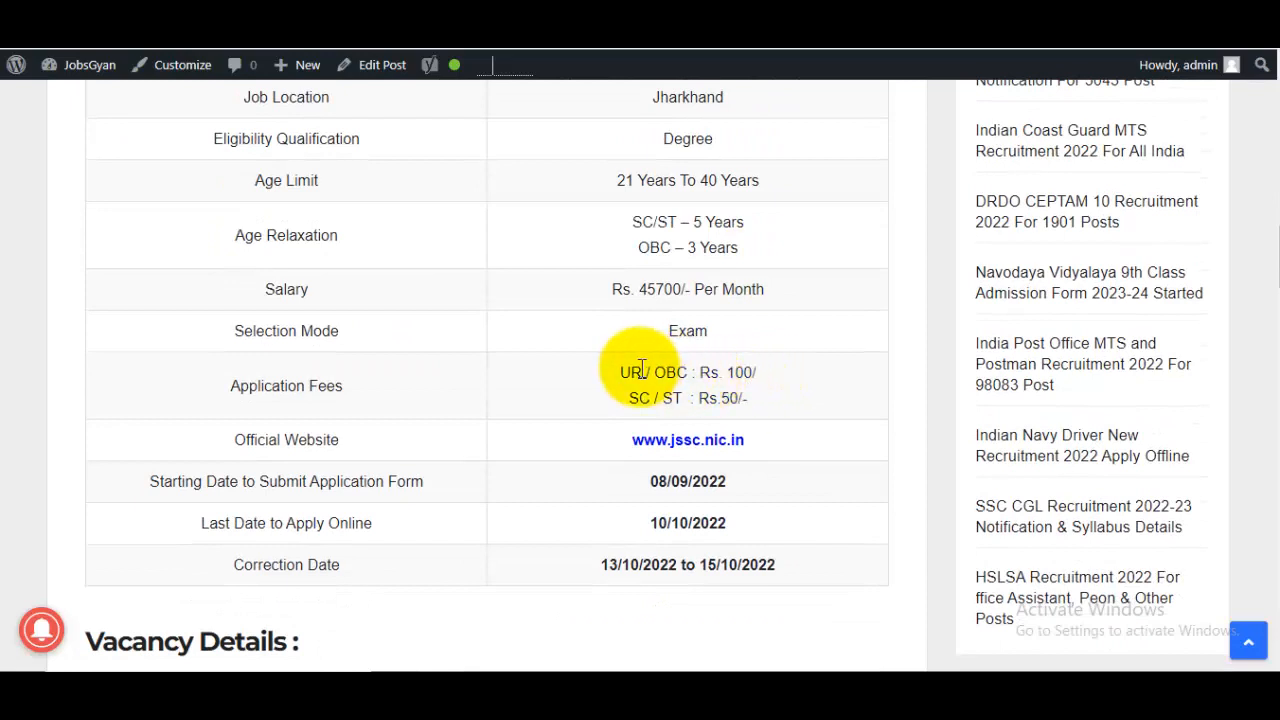
pyautogui.moveTo(642, 372); pyautogui.dragTo(752, 366)
pyautogui.moveTo(652, 396); pyautogui.dragTo(764, 392)
pyautogui.scroll(-1, 772, 398)
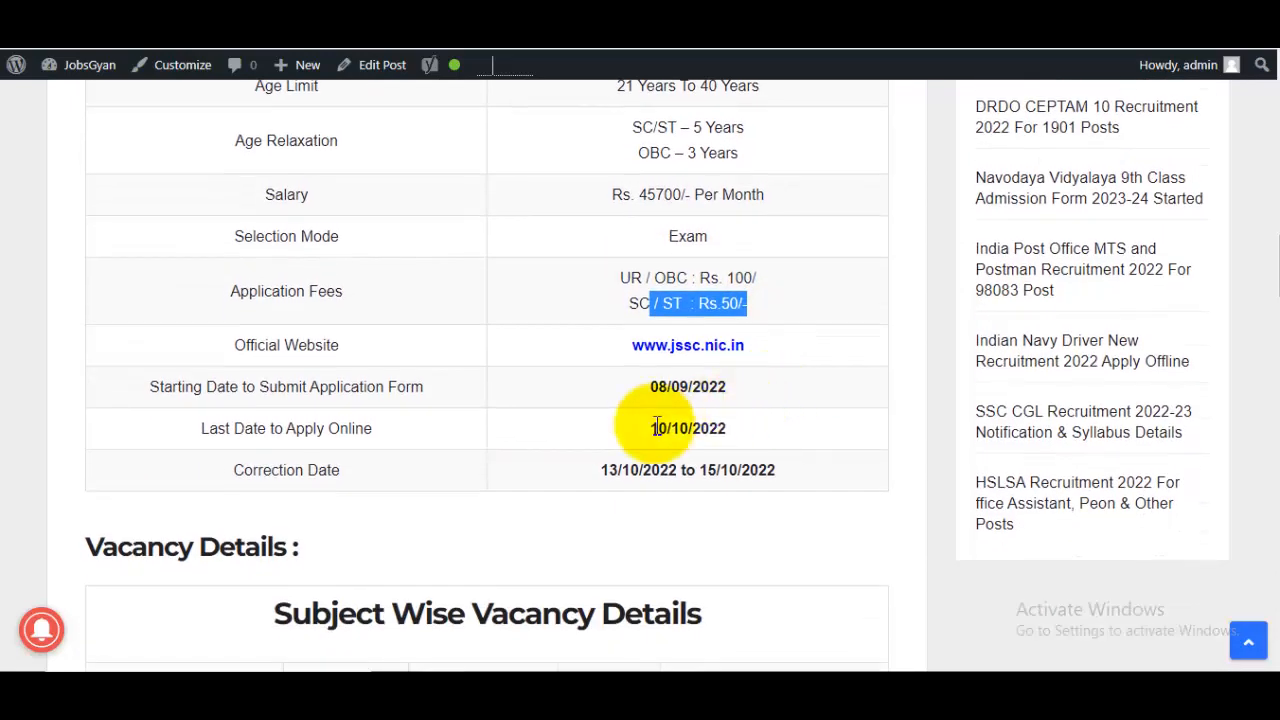
pyautogui.moveTo(652, 428); pyautogui.dragTo(750, 438)
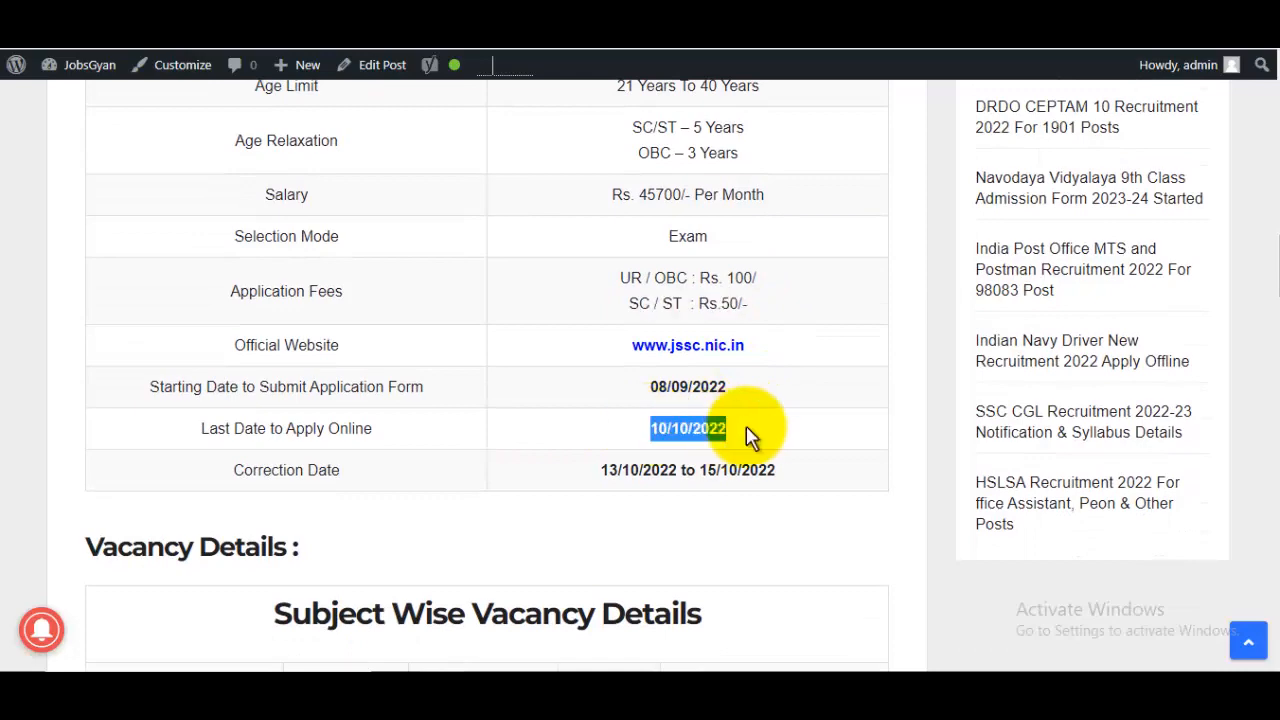
# - Review the article's subject-wise vacancies, educational qualification and important links, and return to the Jharkhand Staff Selection Commission exam site
pyautogui.scroll(-5, 750, 438)
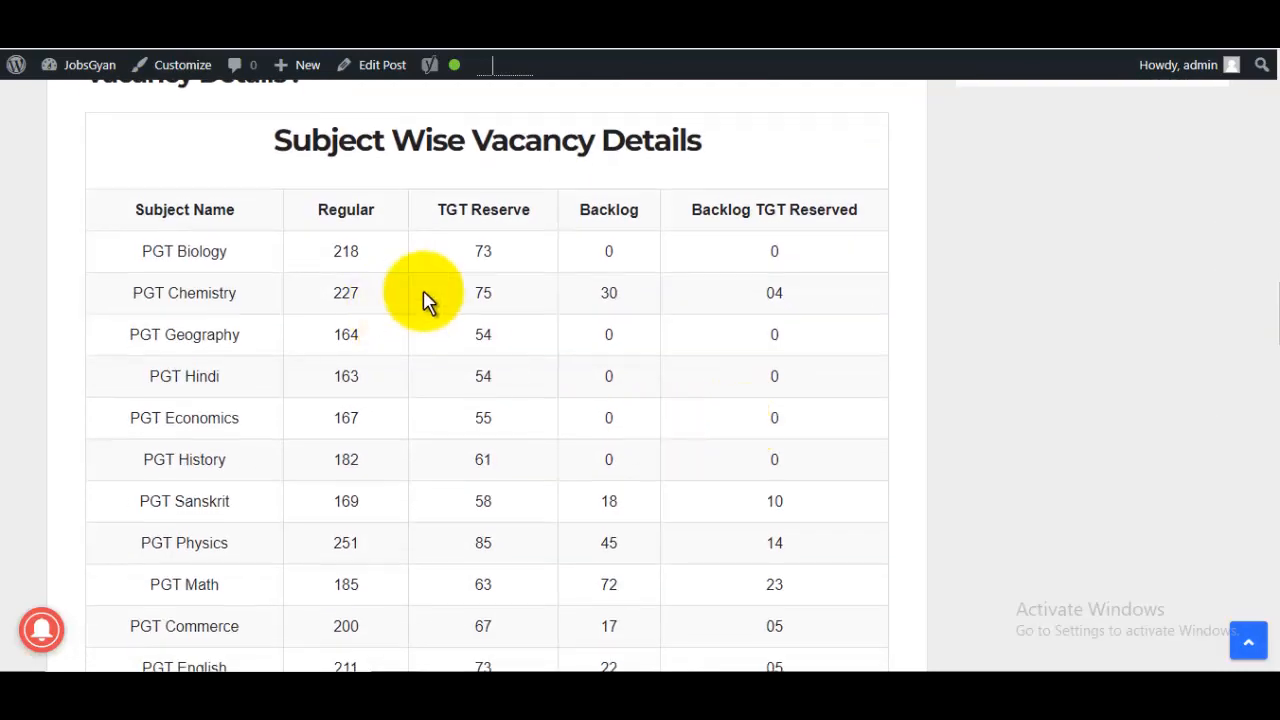
pyautogui.scroll(3, 657, 394)
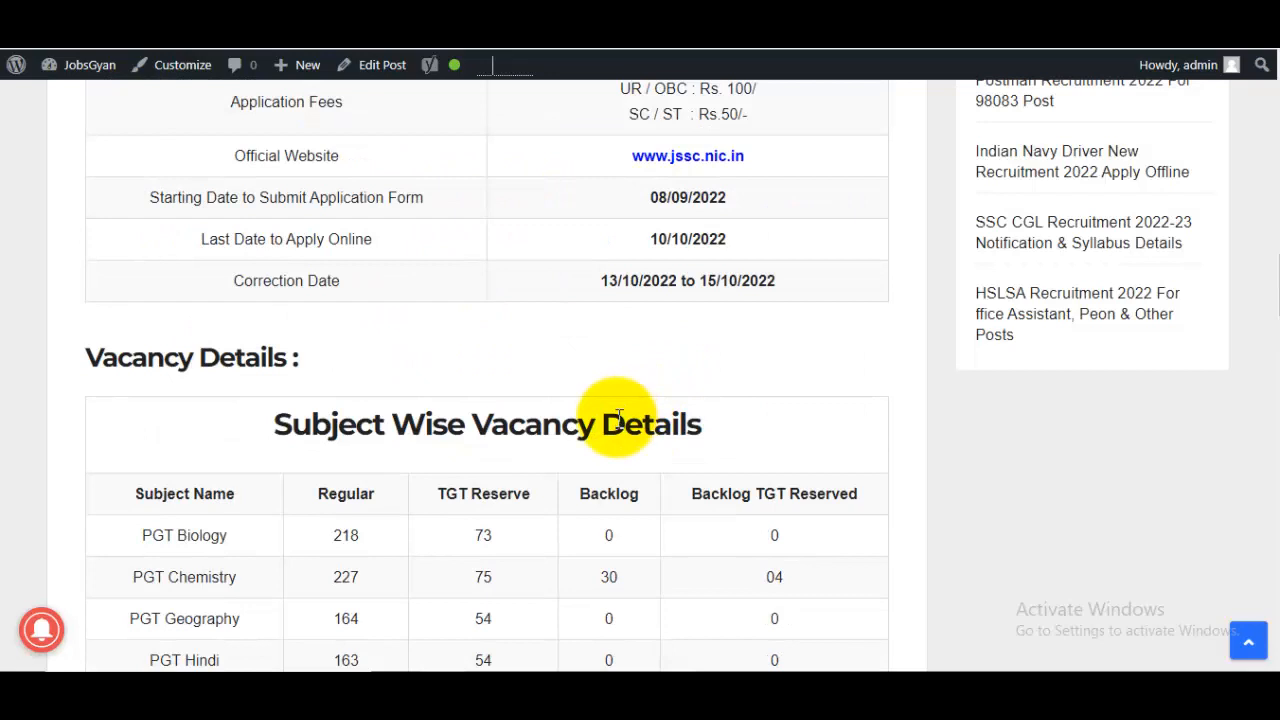
pyautogui.scroll(-1, 618, 418)
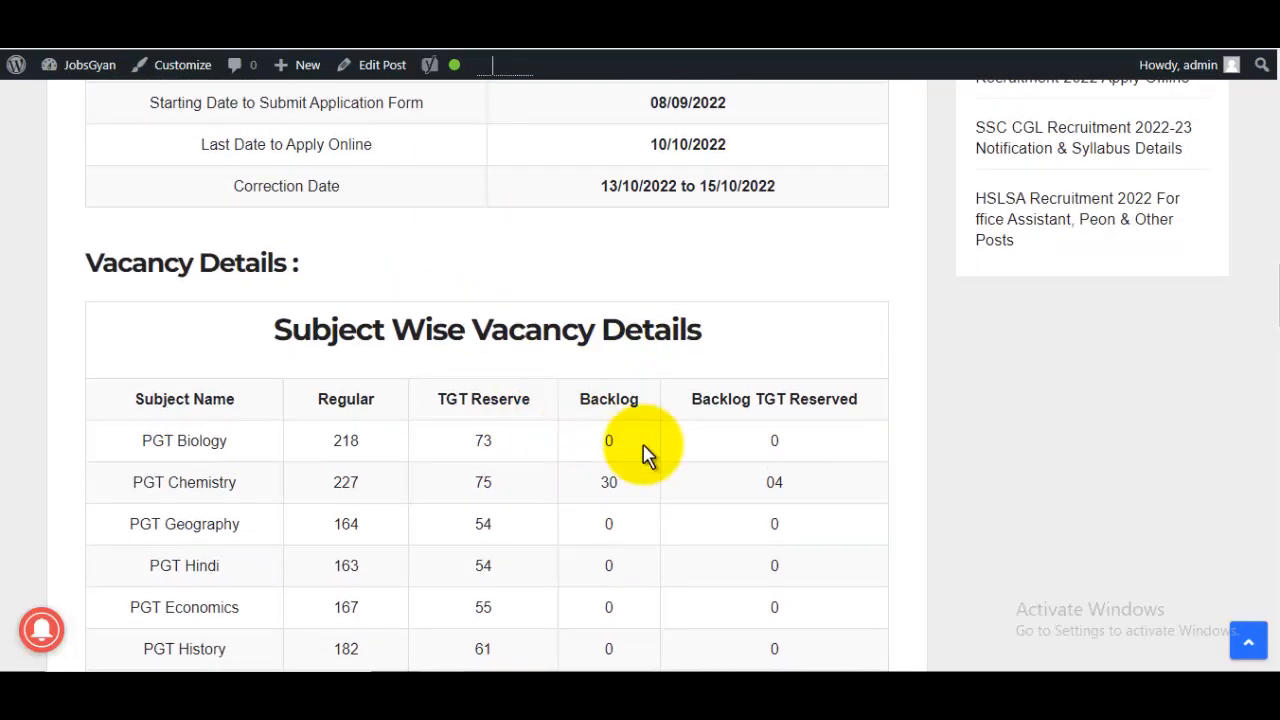
pyautogui.scroll(-9, 645, 455)
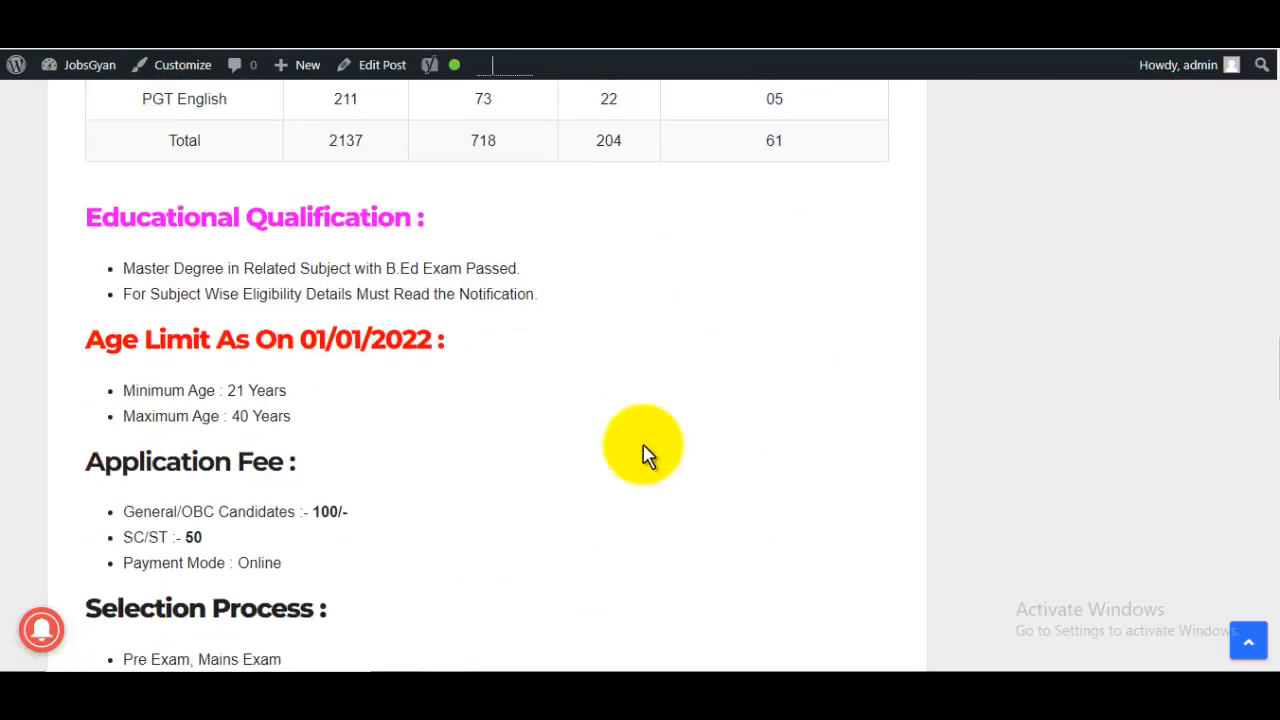
pyautogui.moveTo(174, 175); pyautogui.dragTo(316, 175)
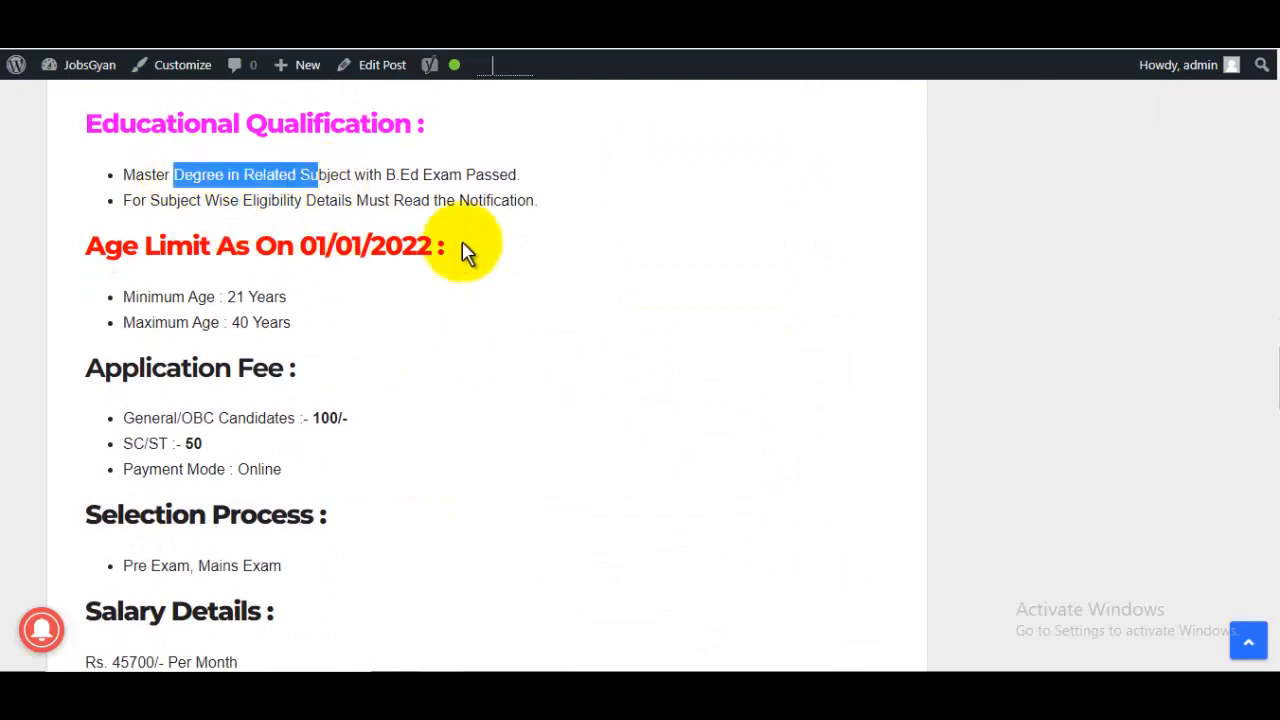
pyautogui.scroll(-15, 505, 295)
pyautogui.scroll(2, 515, 322)
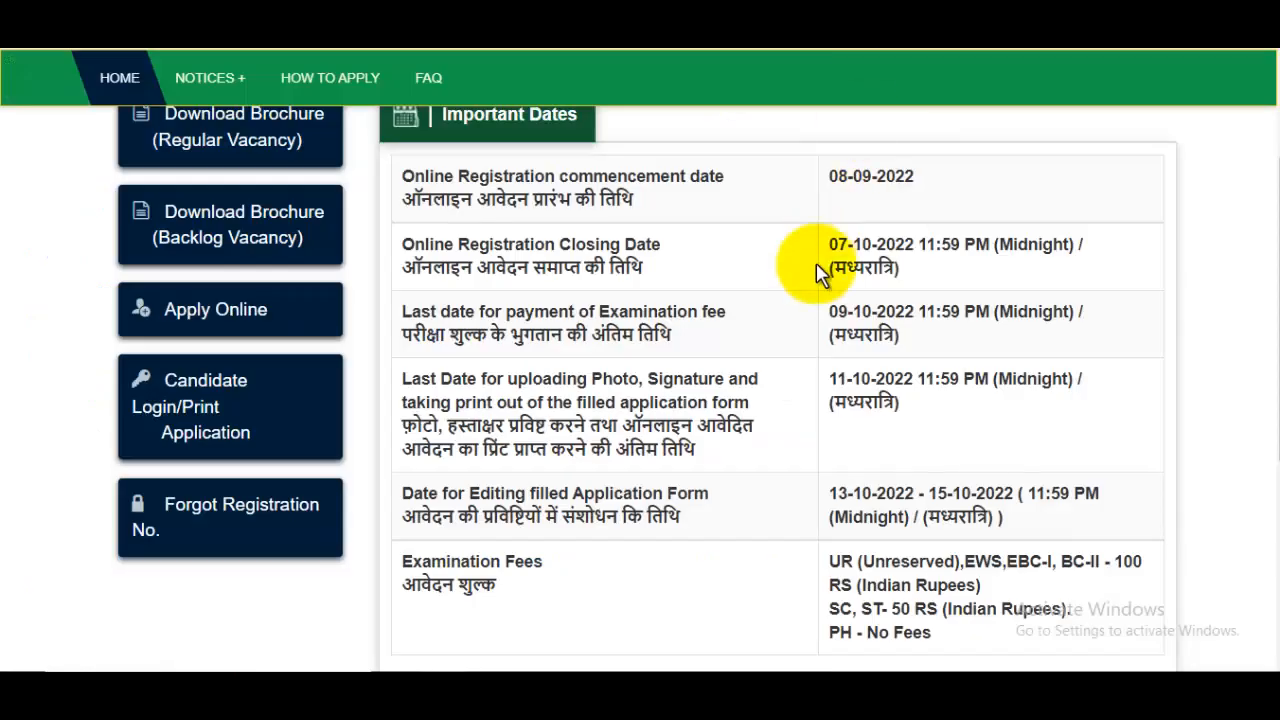
pyautogui.scroll(3, 820, 277)
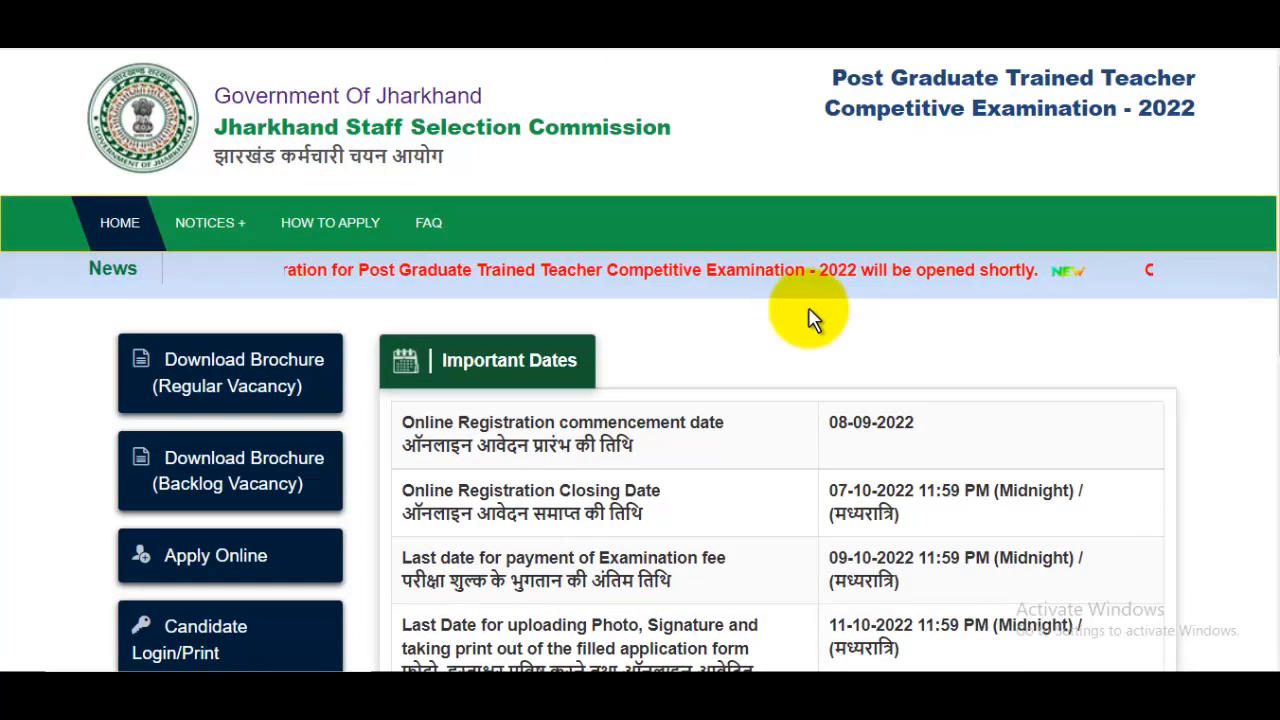
# - Open the online application form, choose PGT-Hindi as the applied post and answer Yes to Indian citizenship
pyautogui.click(223, 560)
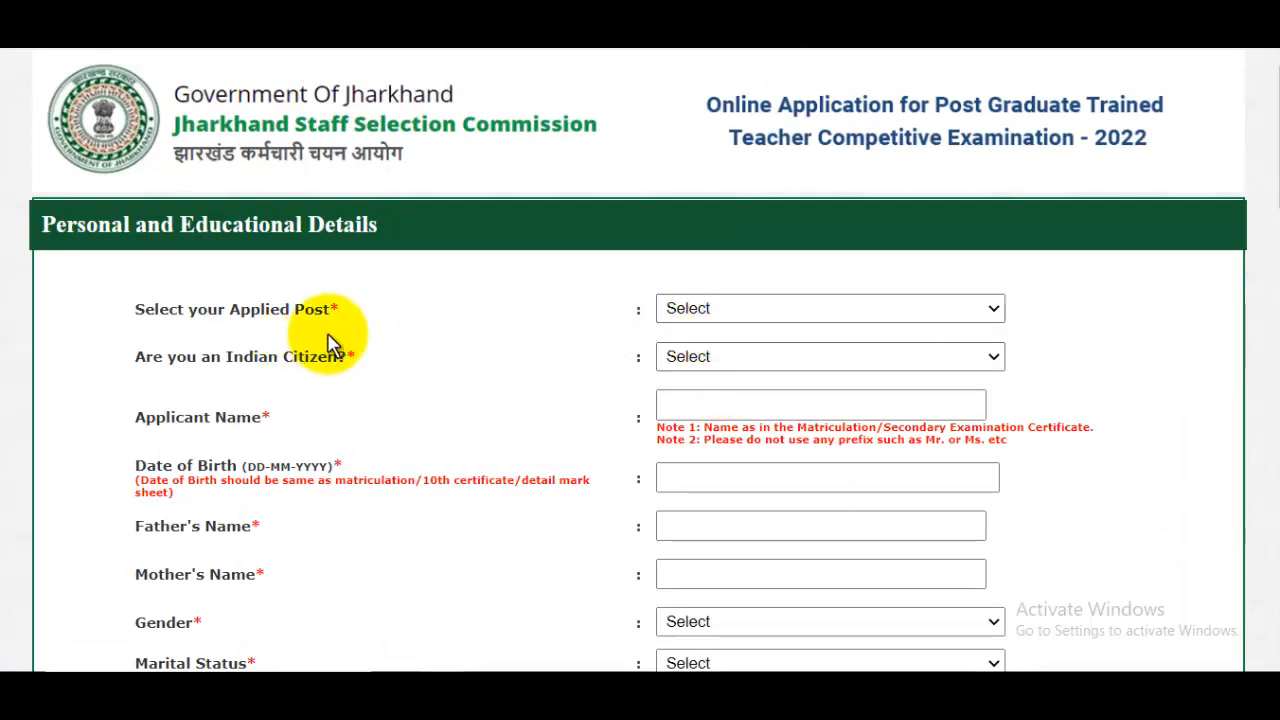
pyautogui.click(740, 311)
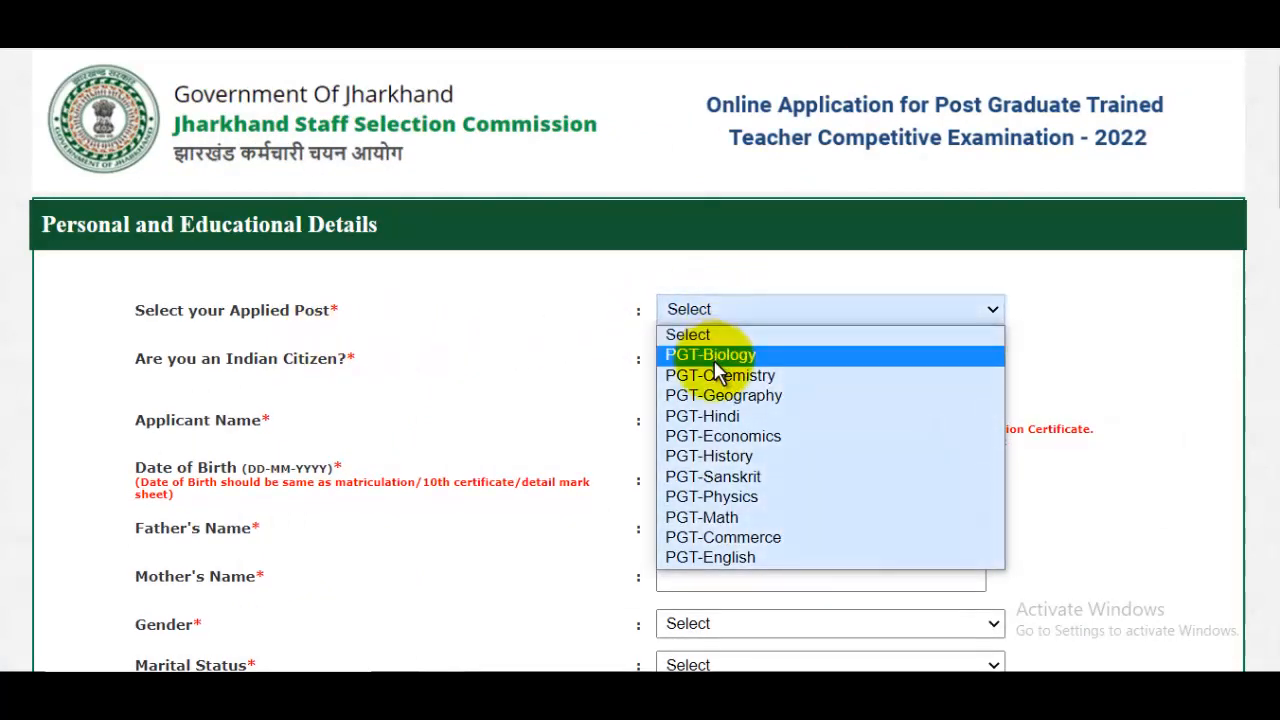
pyautogui.click(718, 420)
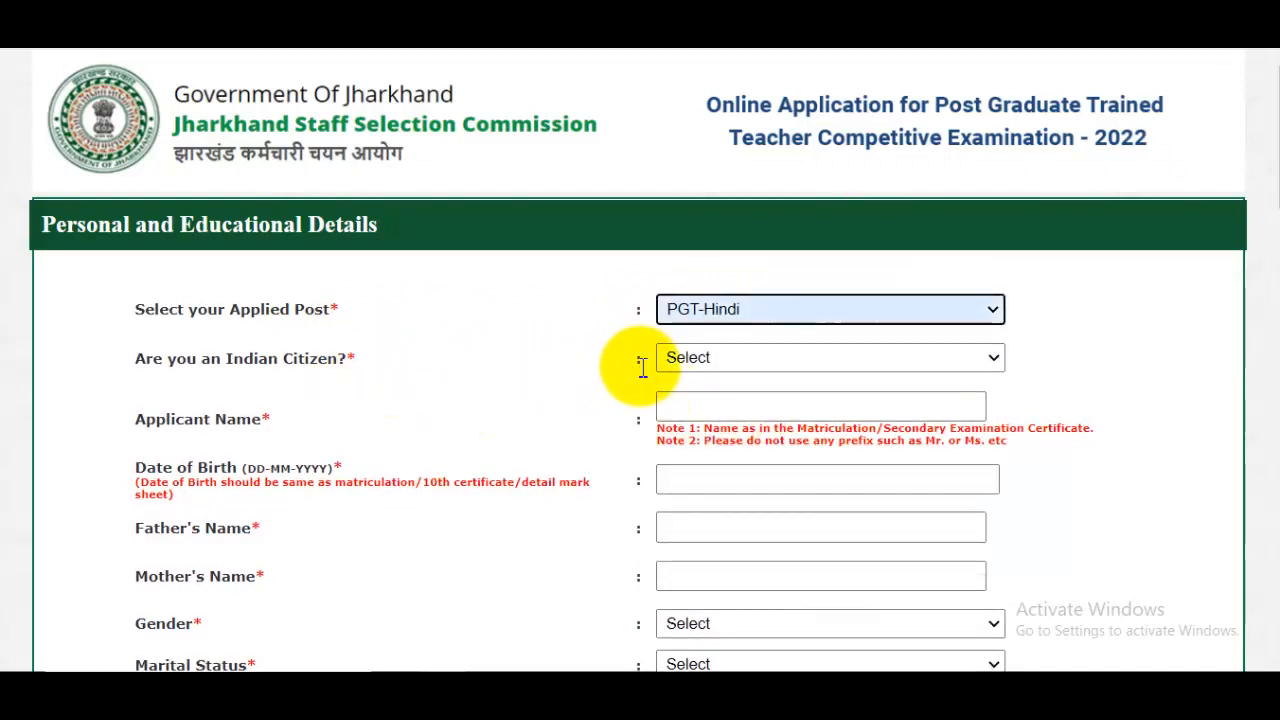
pyautogui.click(750, 368)
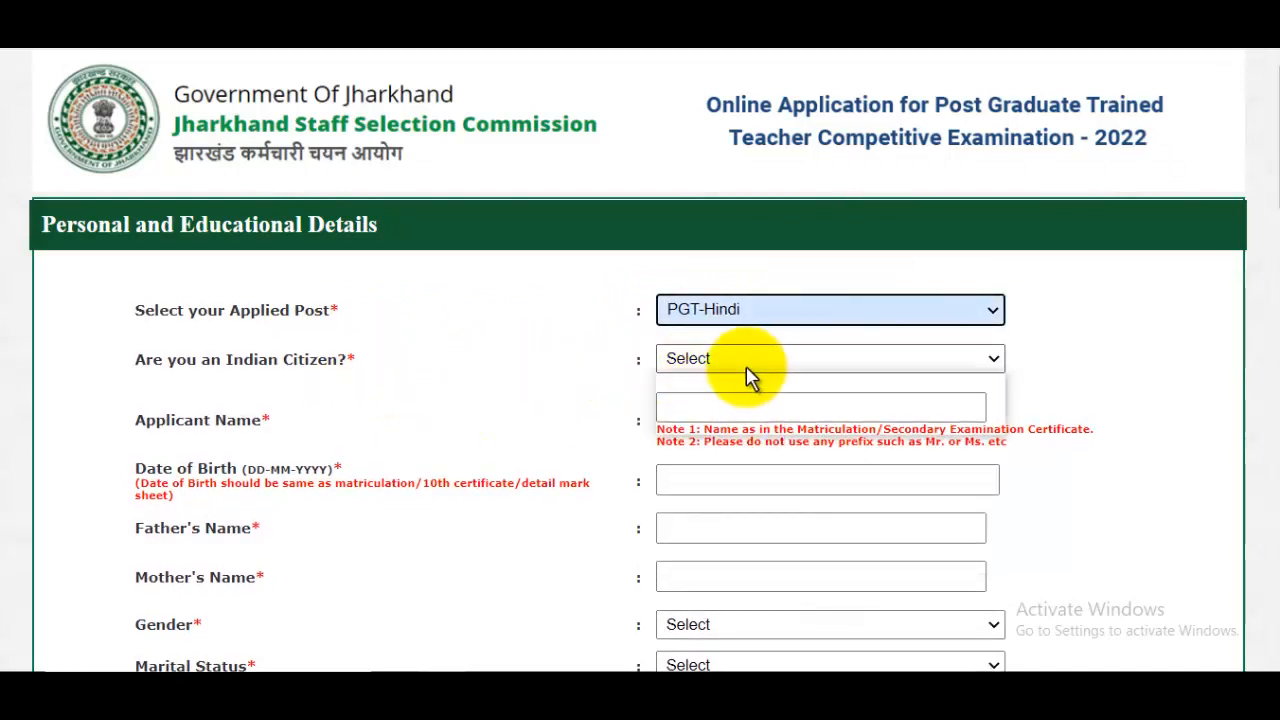
pyautogui.click(708, 402)
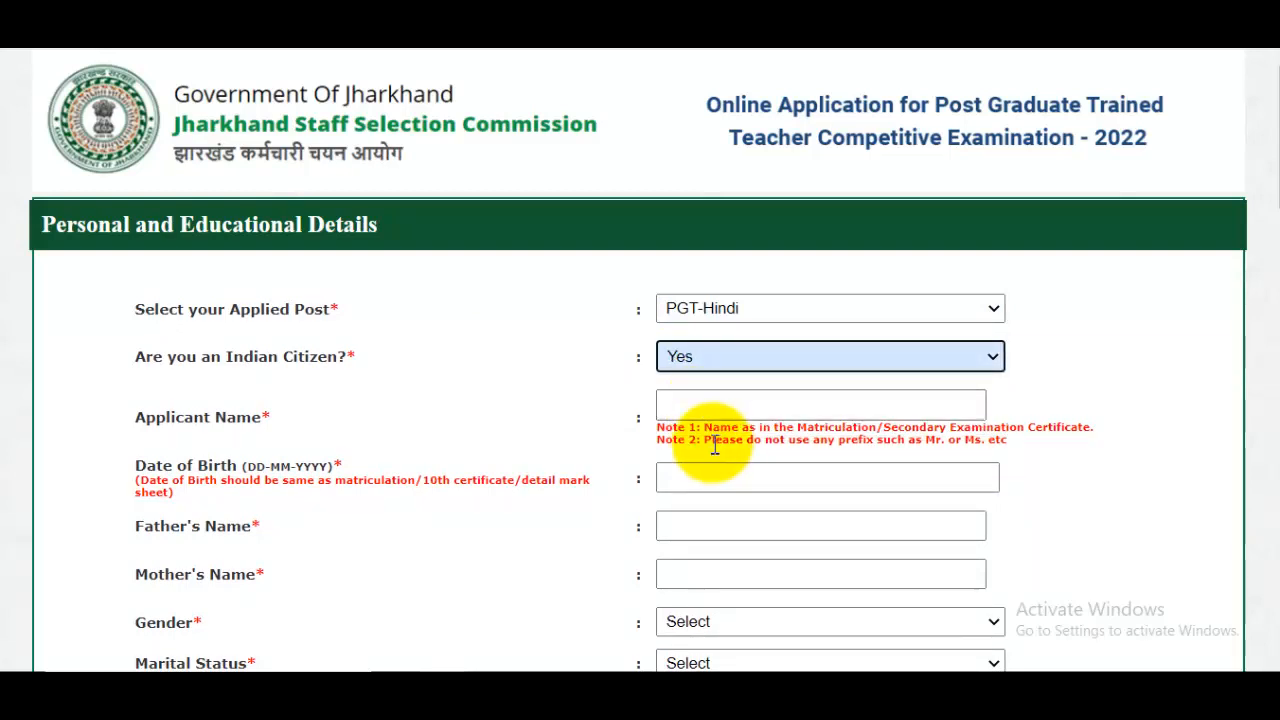
# - Enter the applicant's full name and select the applicant's date of birth
pyautogui.click(710, 415)
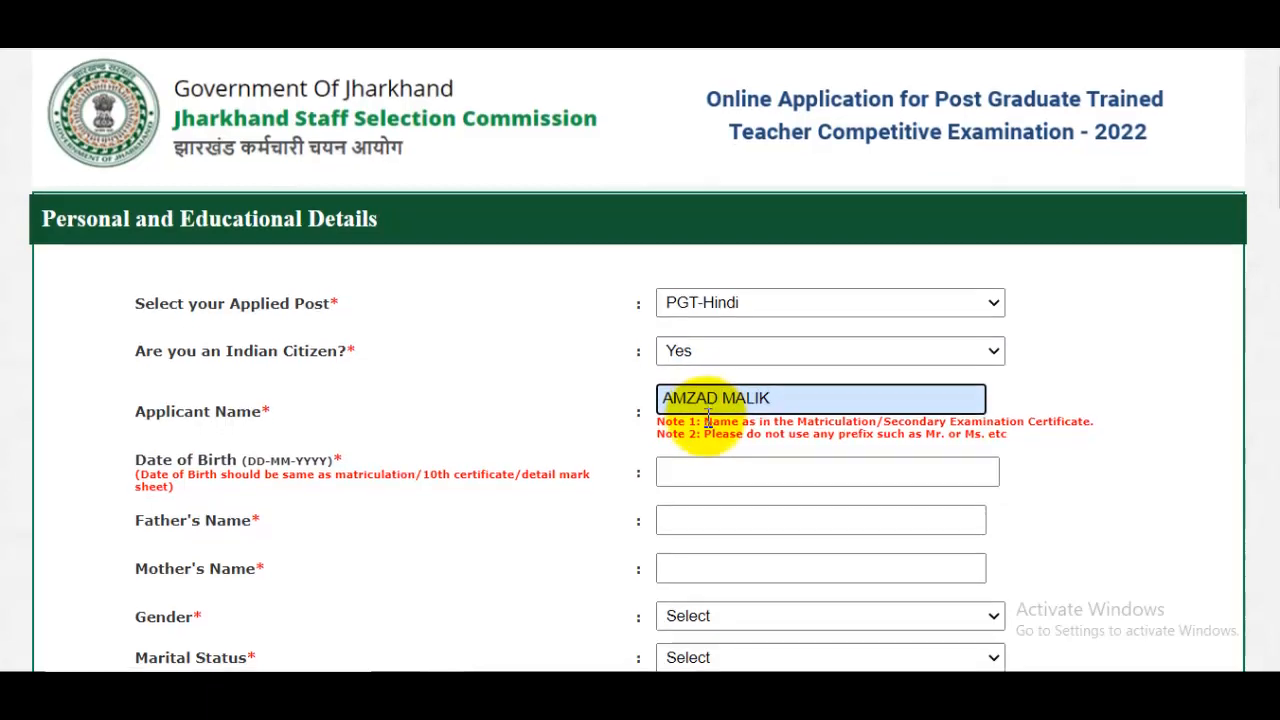
pyautogui.scroll(-1, 725, 400)
pyautogui.click(729, 378)
pyautogui.click(933, 418)
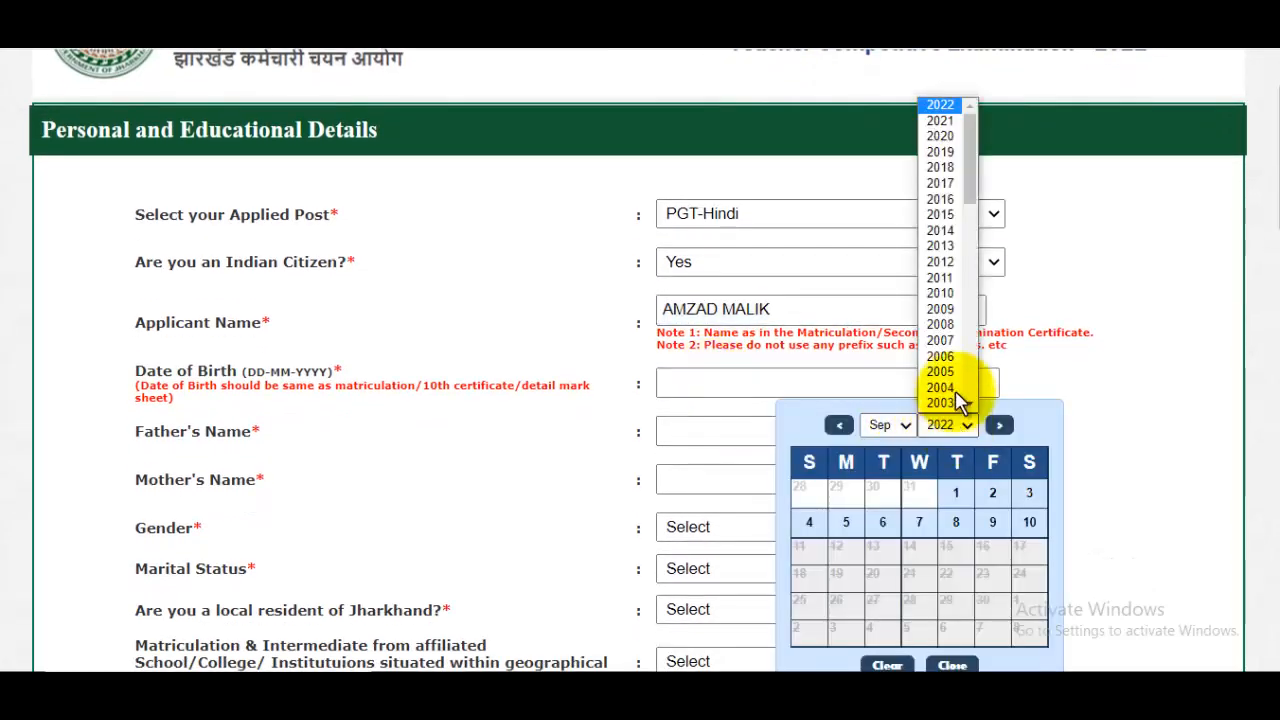
pyautogui.scroll(-4, 962, 265)
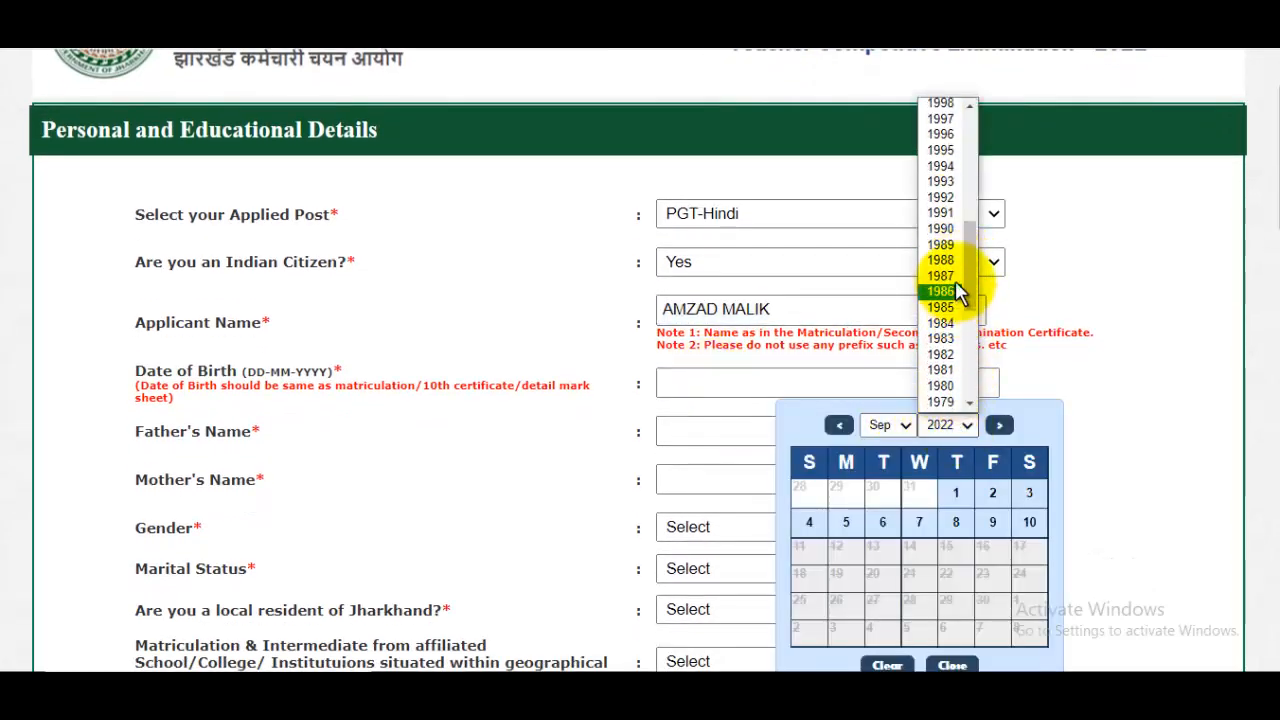
pyautogui.scroll(-3, 958, 310)
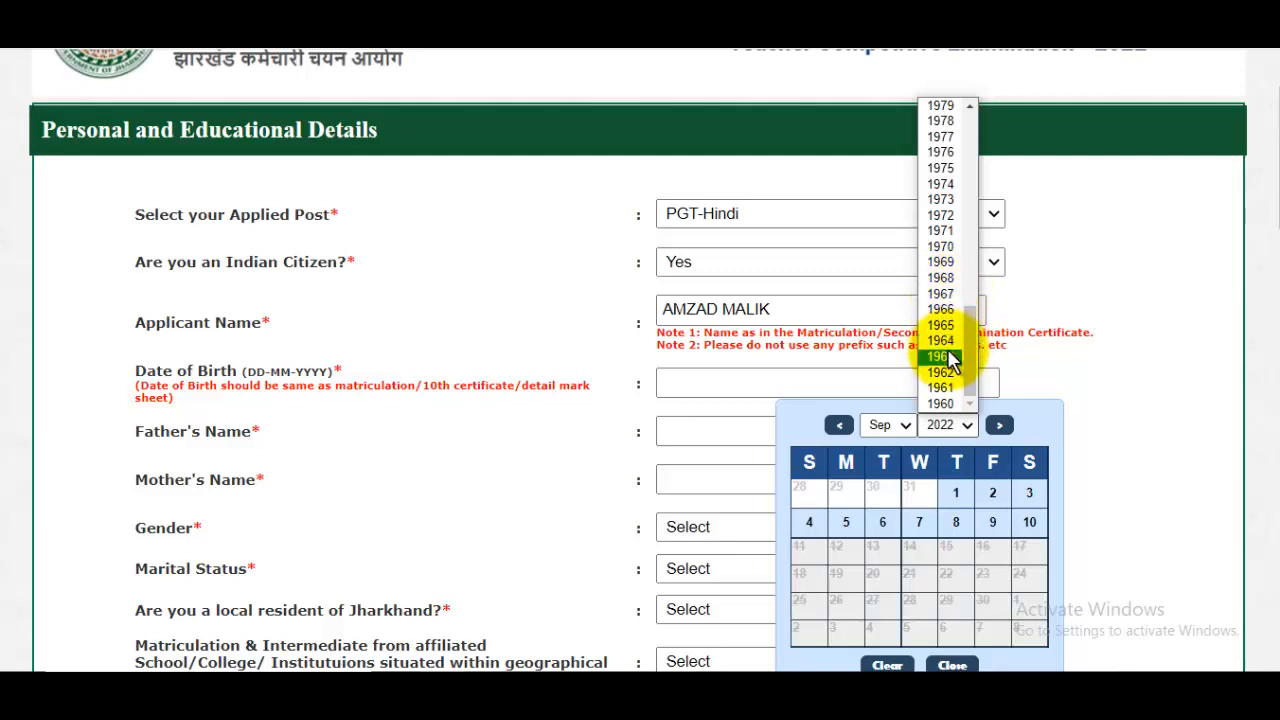
pyautogui.scroll(7, 952, 335)
pyautogui.scroll(-3, 945, 352)
pyautogui.click(940, 390)
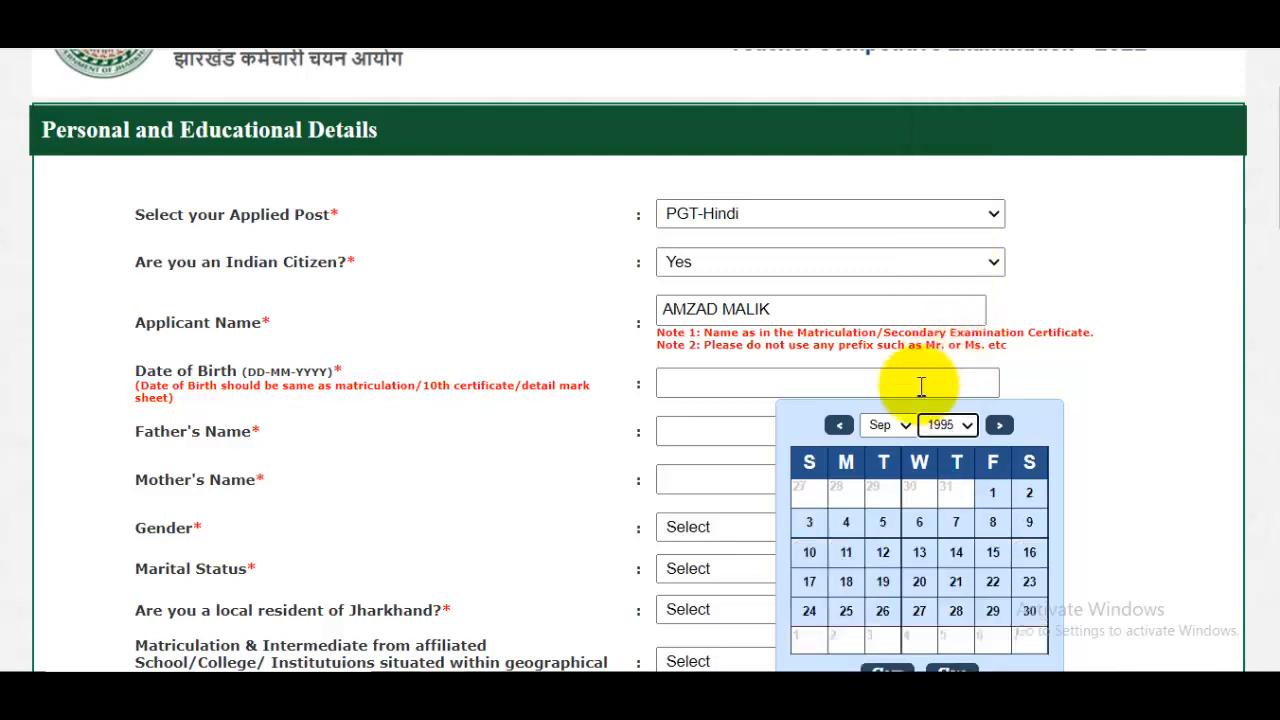
pyautogui.click(886, 425)
pyautogui.click(868, 508)
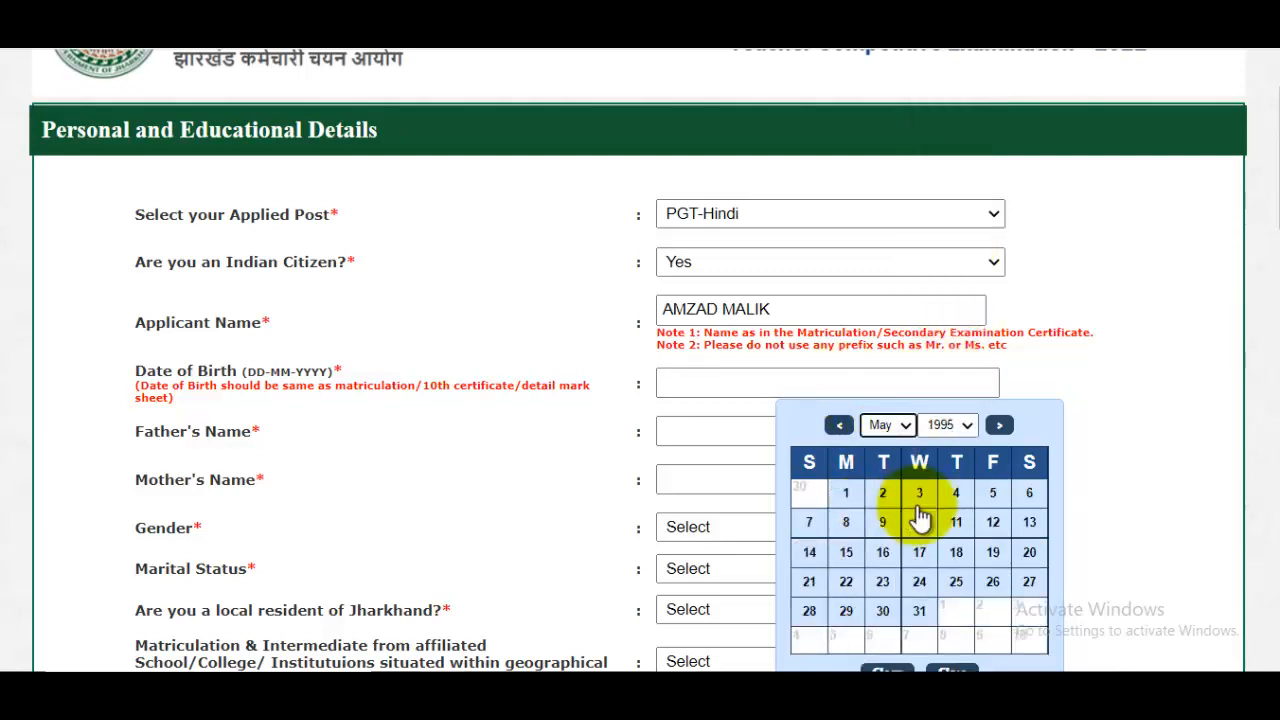
pyautogui.click(876, 510)
# - Fill in the father's and mother's names and set the gender to Male
pyautogui.scroll(-2, 876, 510)
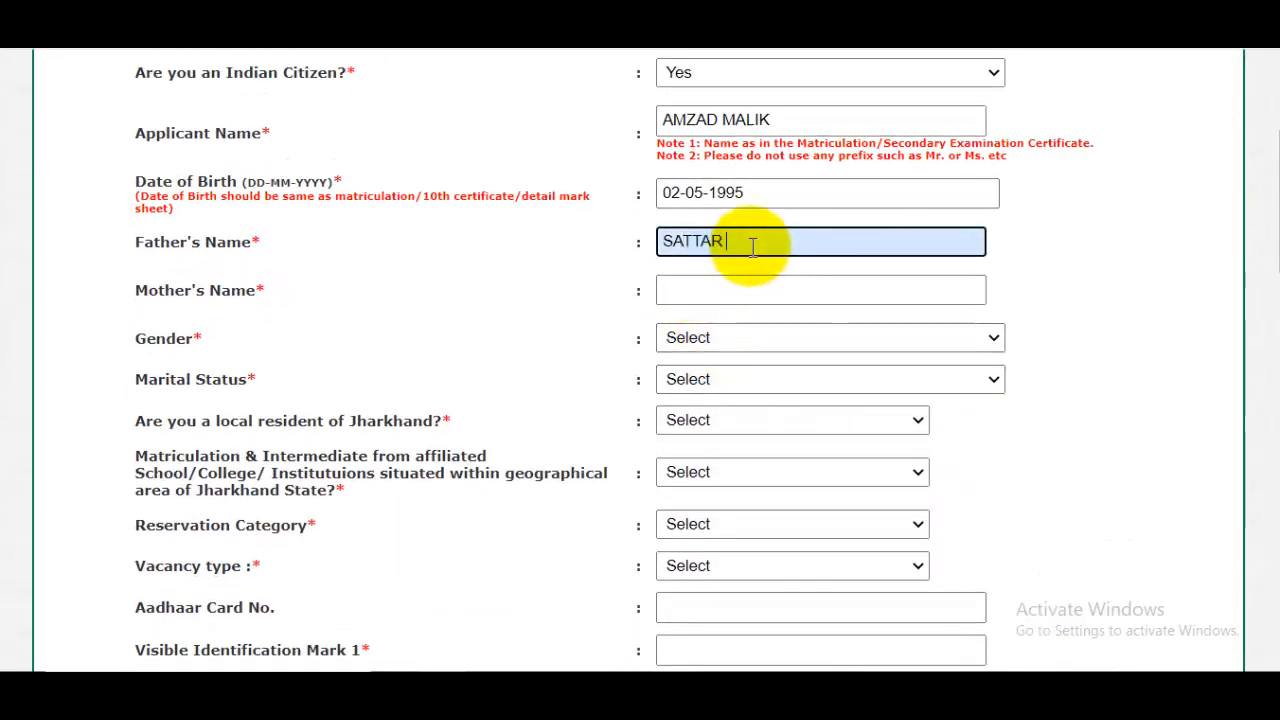
pyautogui.click(757, 292)
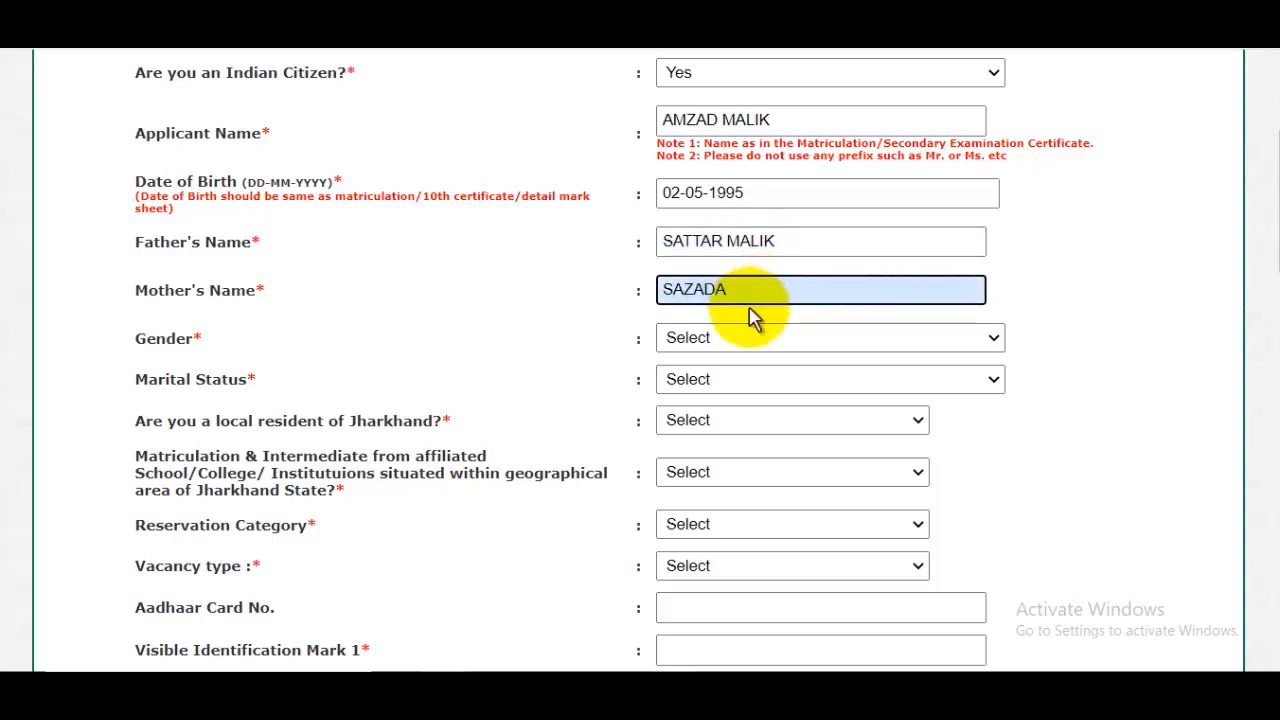
pyautogui.click(700, 340)
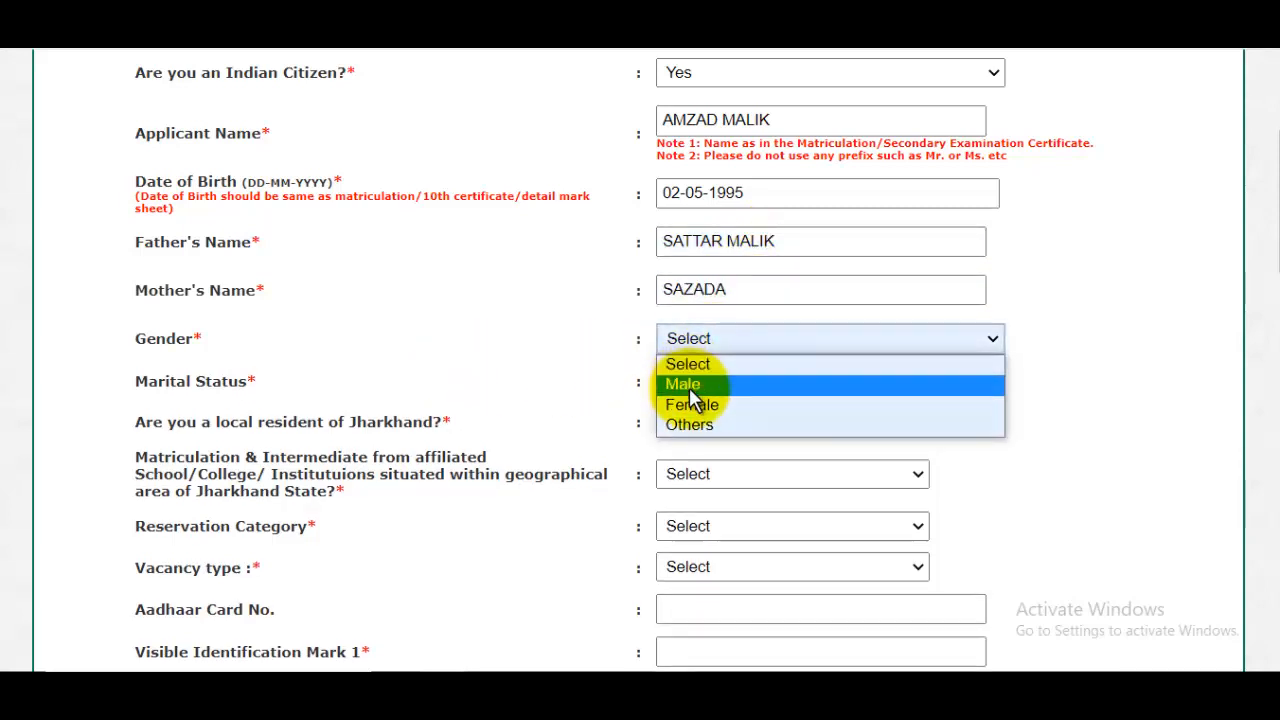
pyautogui.click(690, 388)
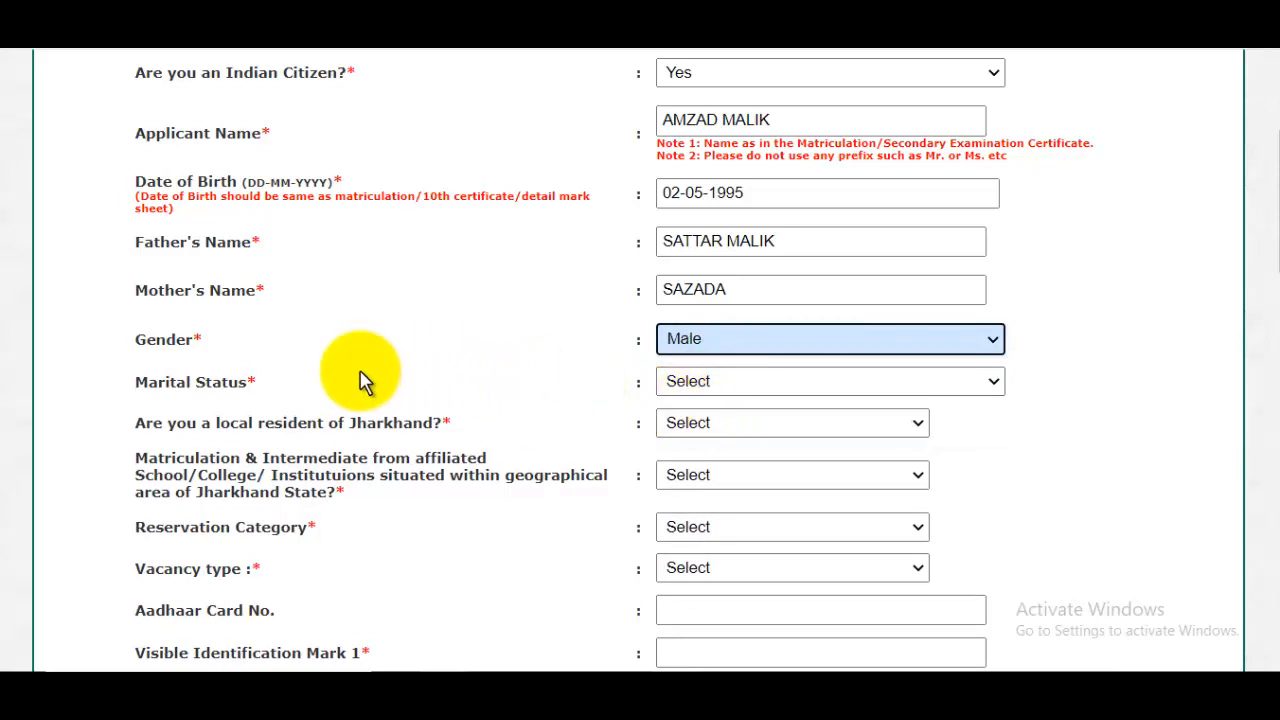
# - Set the marital status to UNMARRIED and answer Yes to being a local resident of Jharkhand
pyautogui.click(674, 381)
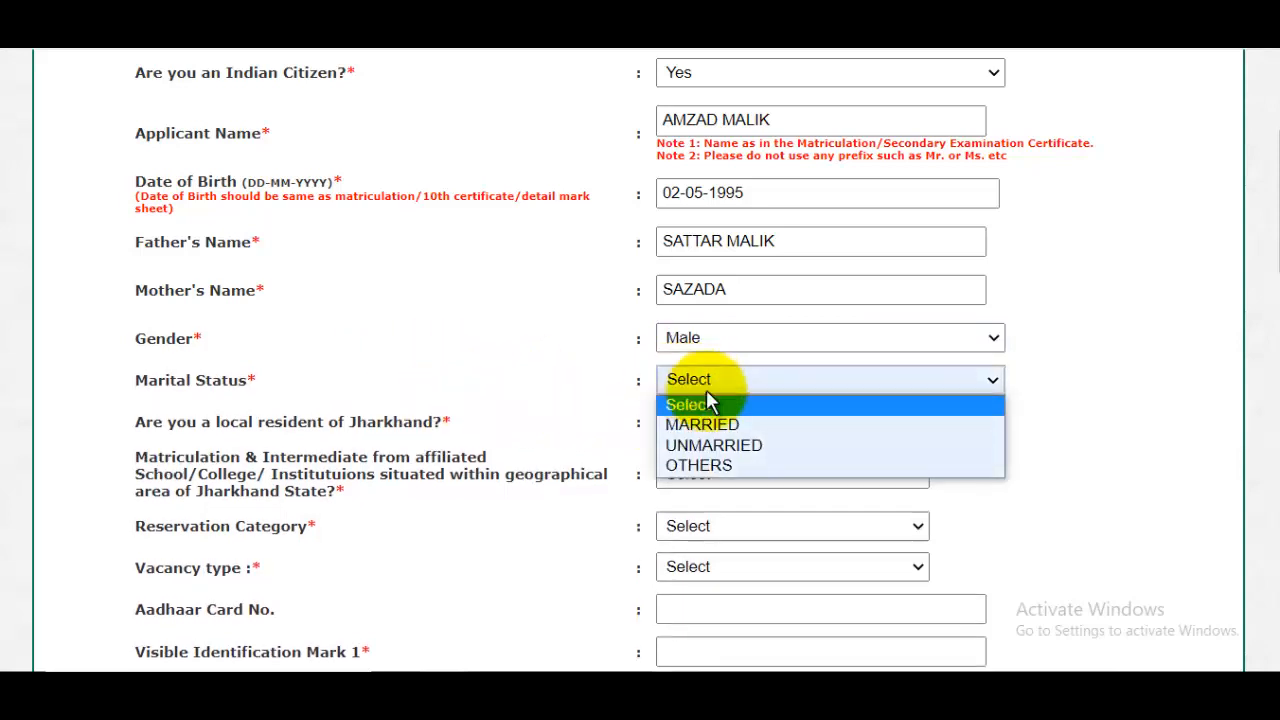
pyautogui.click(718, 450)
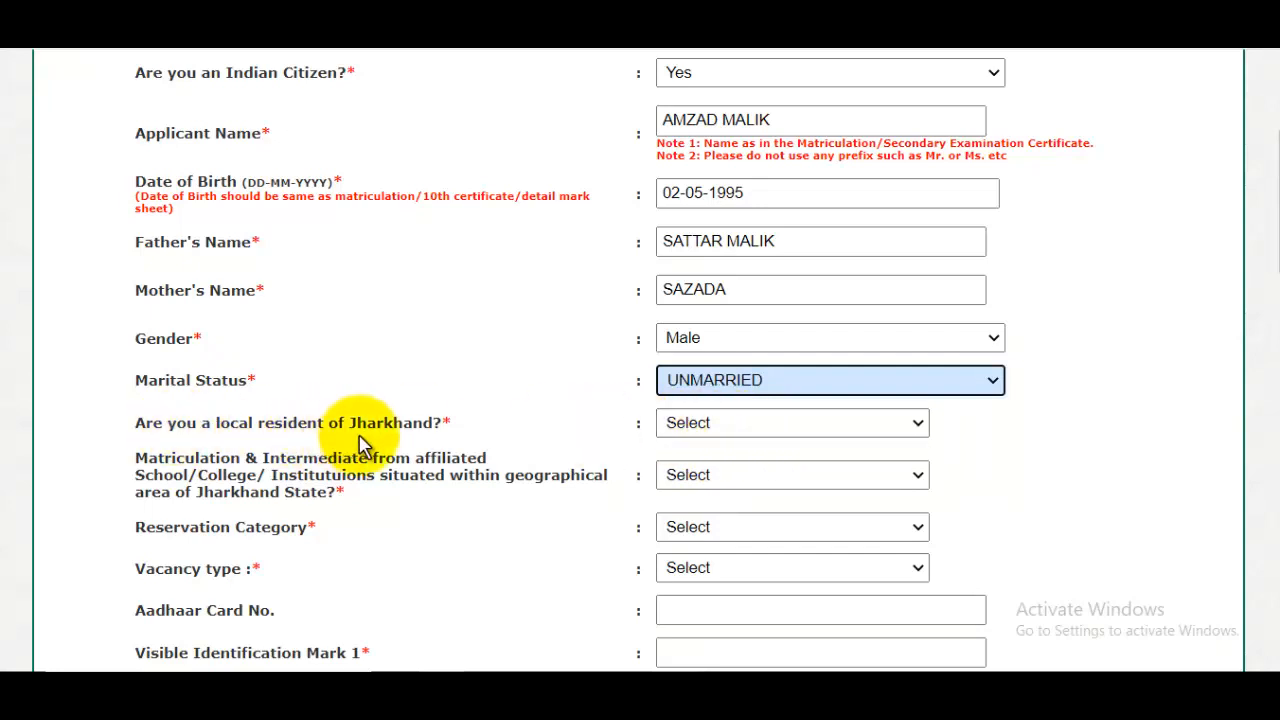
pyautogui.click(724, 424)
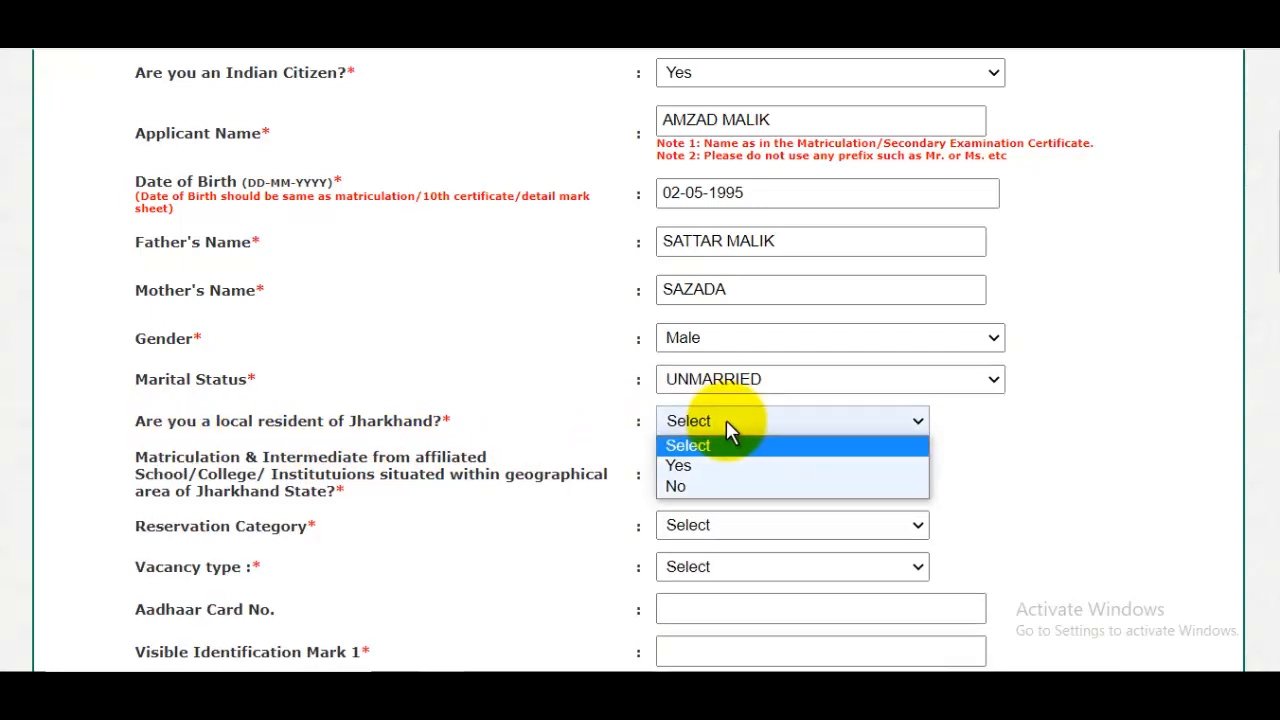
pyautogui.click(694, 472)
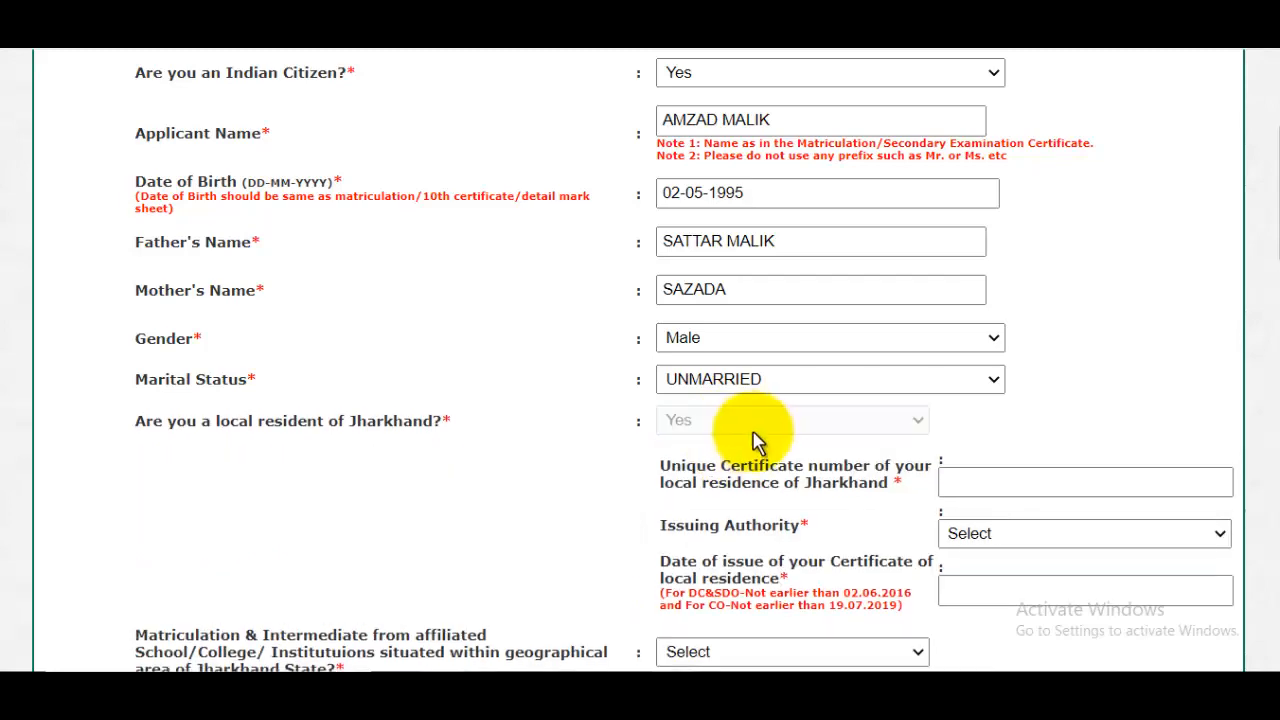
# - Fill in the local residence details with district BOKARO, the unique certificate number and issuing authority SDO
pyautogui.scroll(-3, 759, 422)
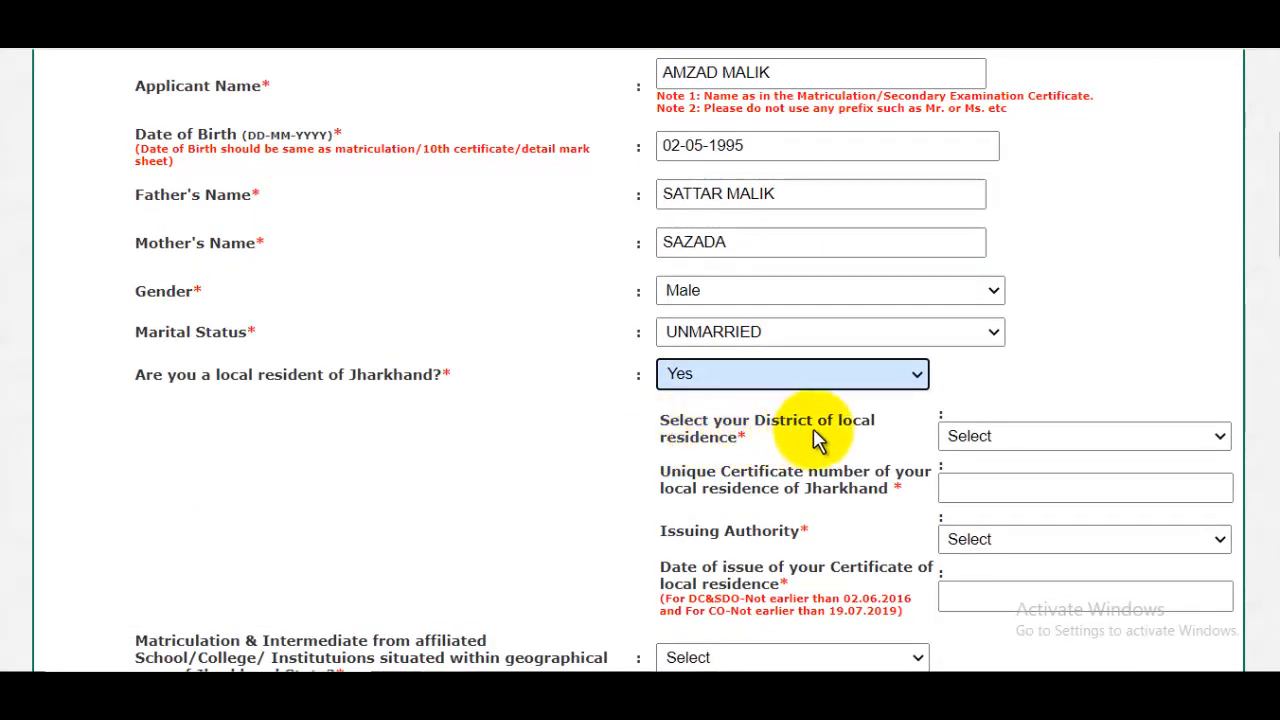
pyautogui.click(1018, 440)
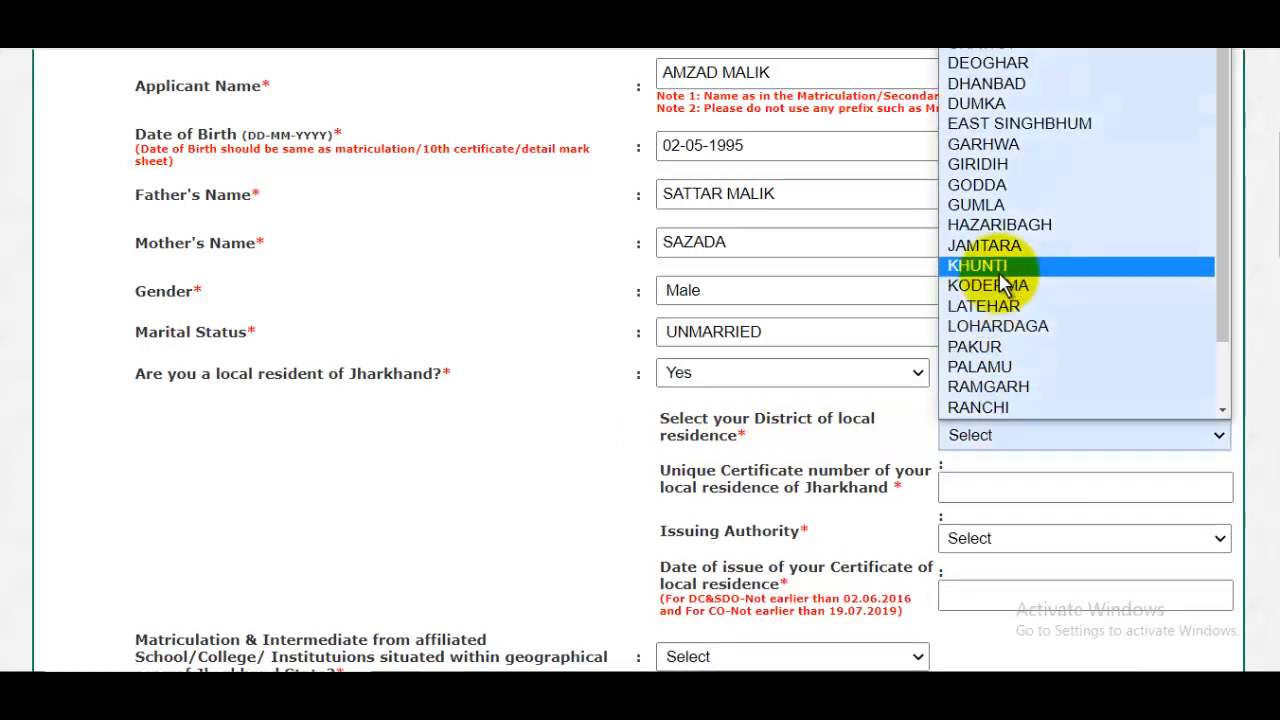
pyautogui.click(1026, 48)
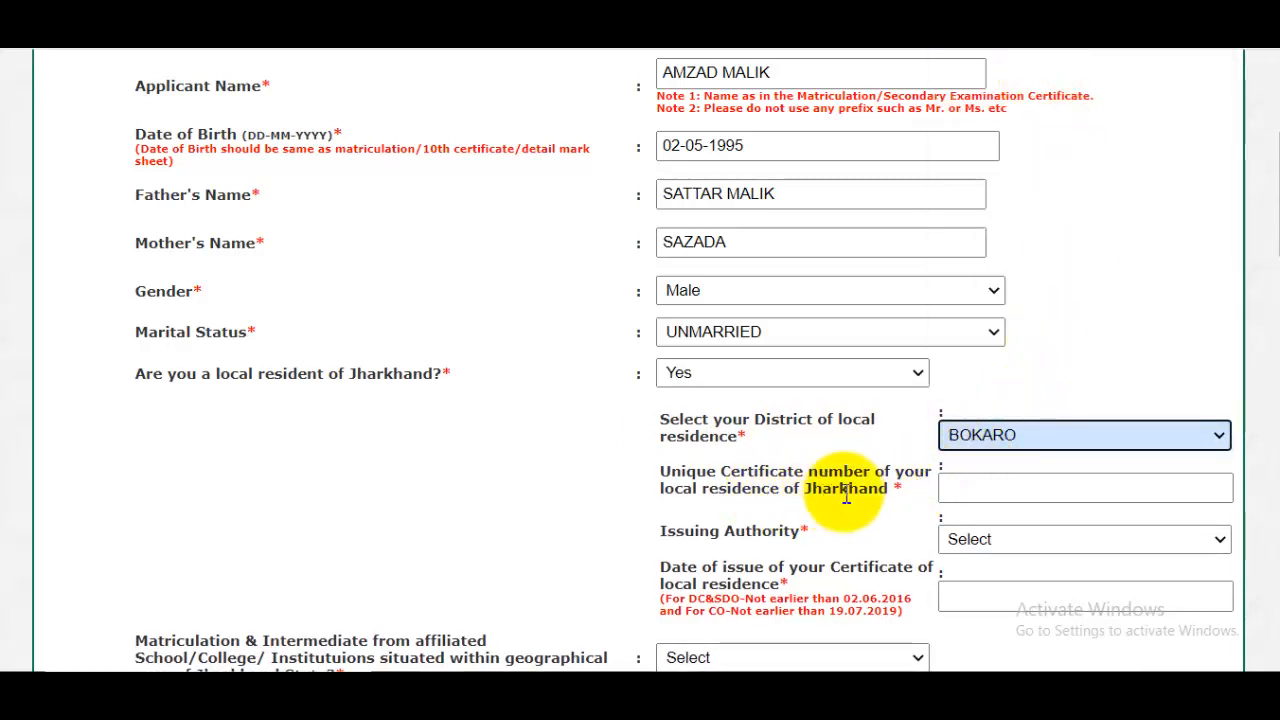
pyautogui.click(1010, 488)
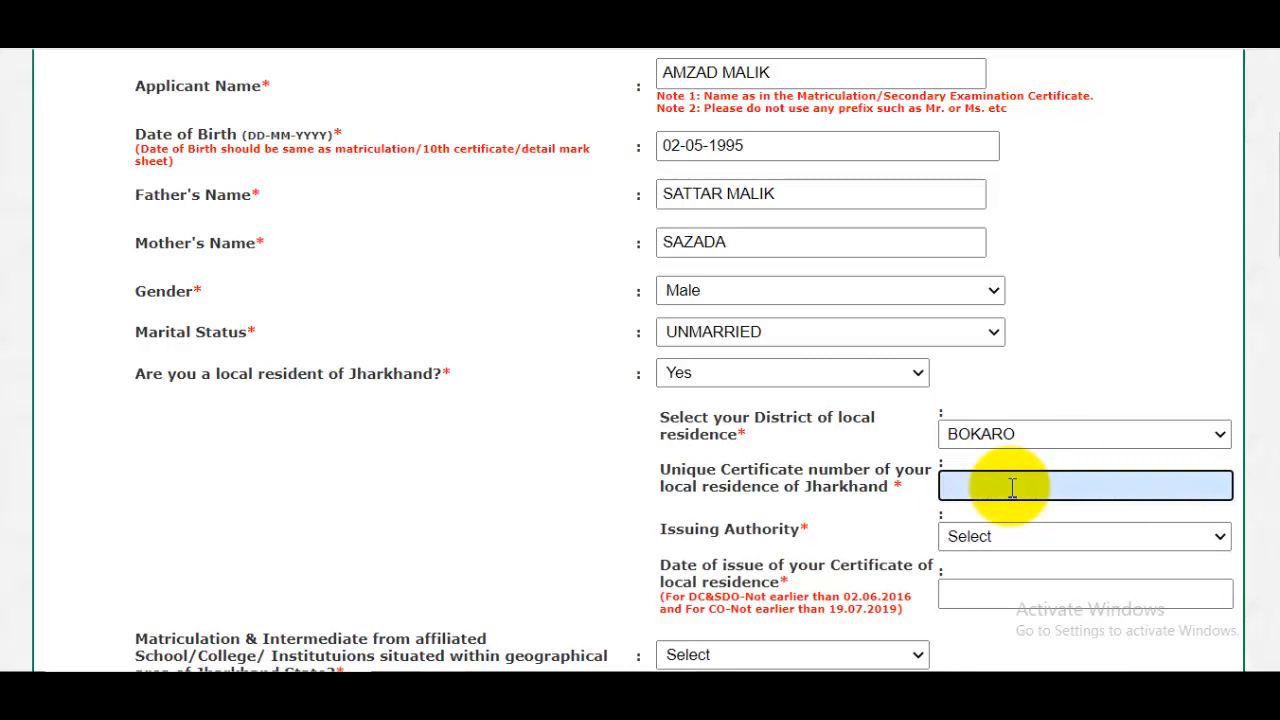
pyautogui.click(1000, 538)
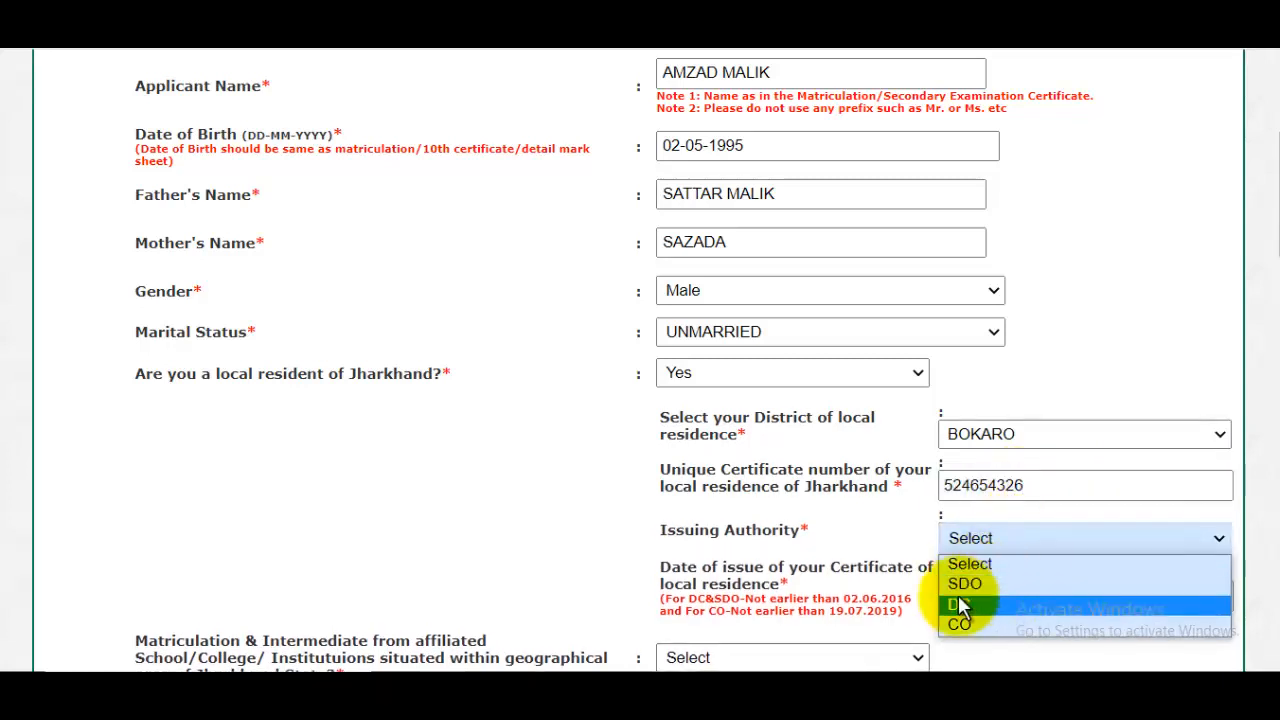
pyautogui.click(984, 584)
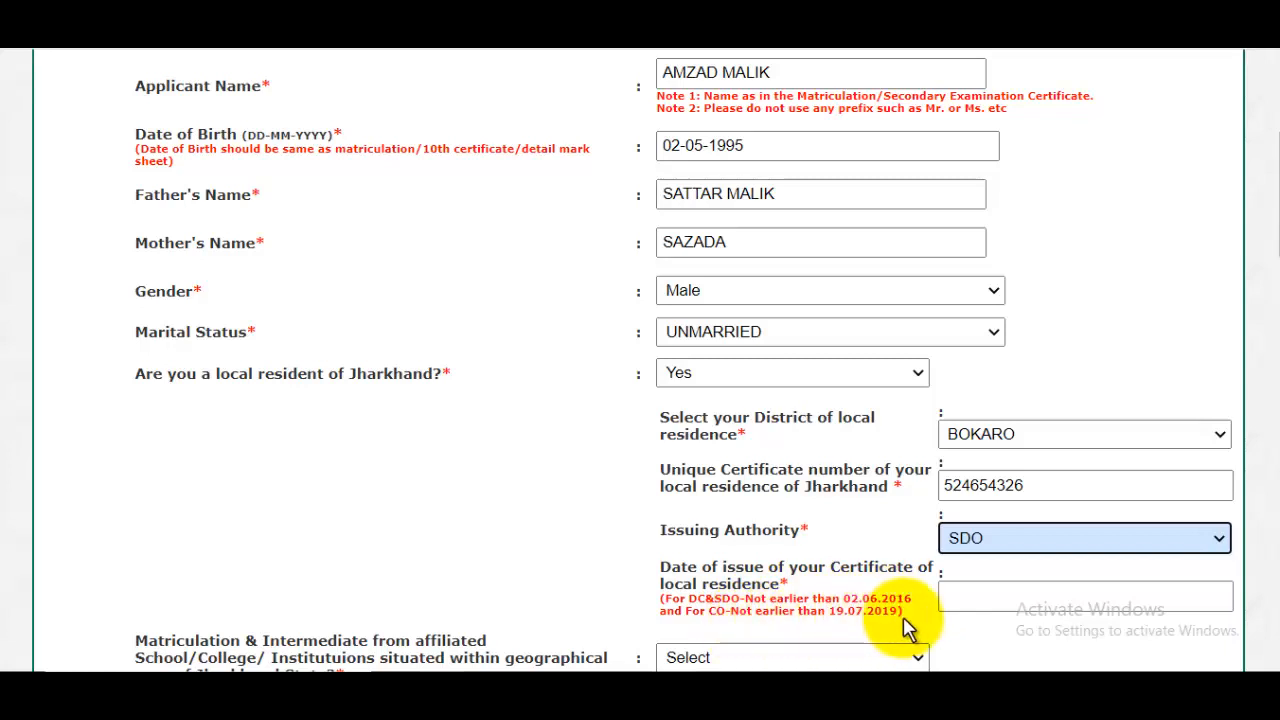
# - Set the local residence certificate's date of issue to 17-06-2021
pyautogui.click(985, 596)
pyautogui.scroll(-2, 1215, 600)
pyautogui.click(1215, 445)
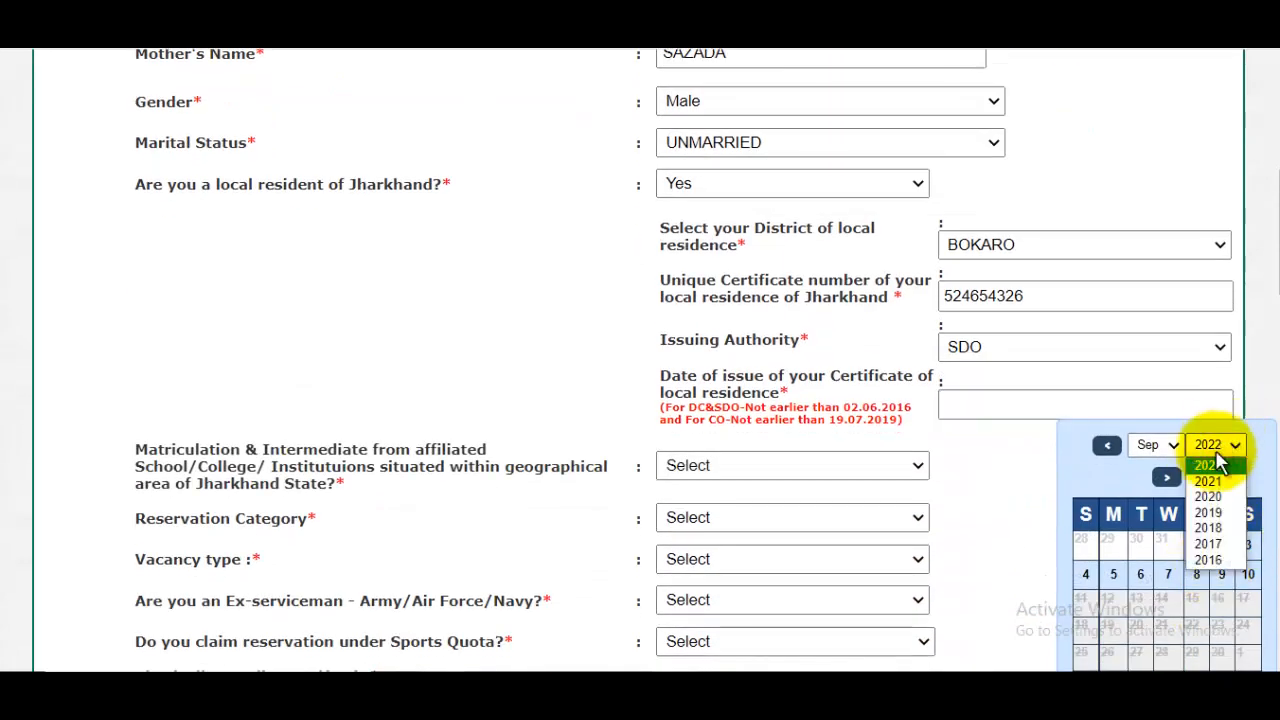
pyautogui.click(1208, 481)
pyautogui.click(1152, 445)
pyautogui.click(1145, 543)
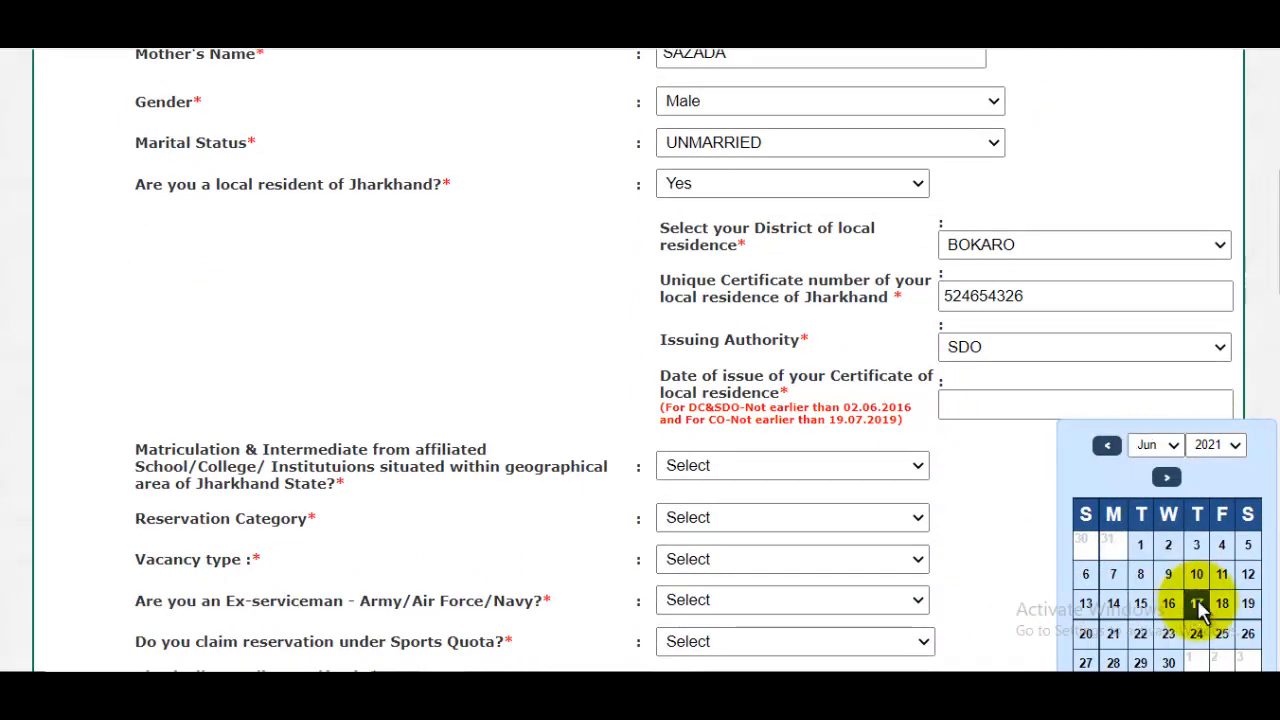
pyautogui.click(1197, 603)
# - Answer Yes to having completed Matriculation and Intermediate at institutions within Jharkhand State
pyautogui.scroll(-3, 886, 514)
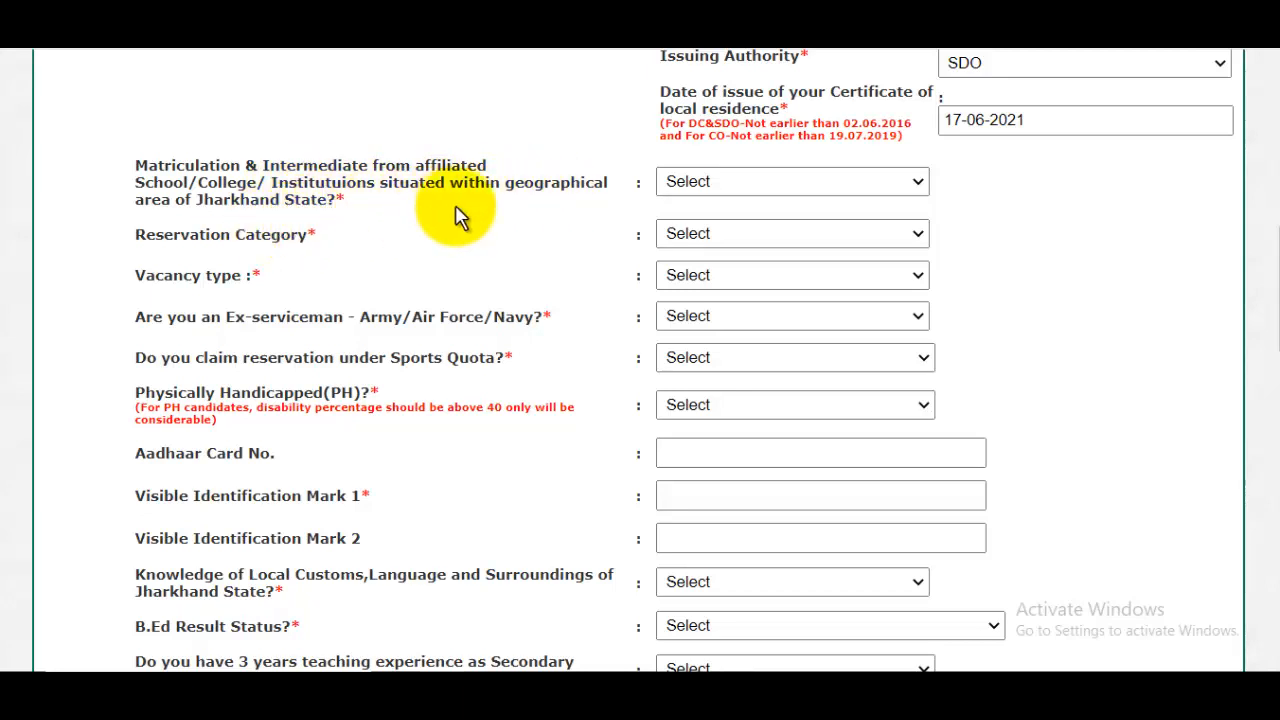
pyautogui.scroll(1, 503, 297)
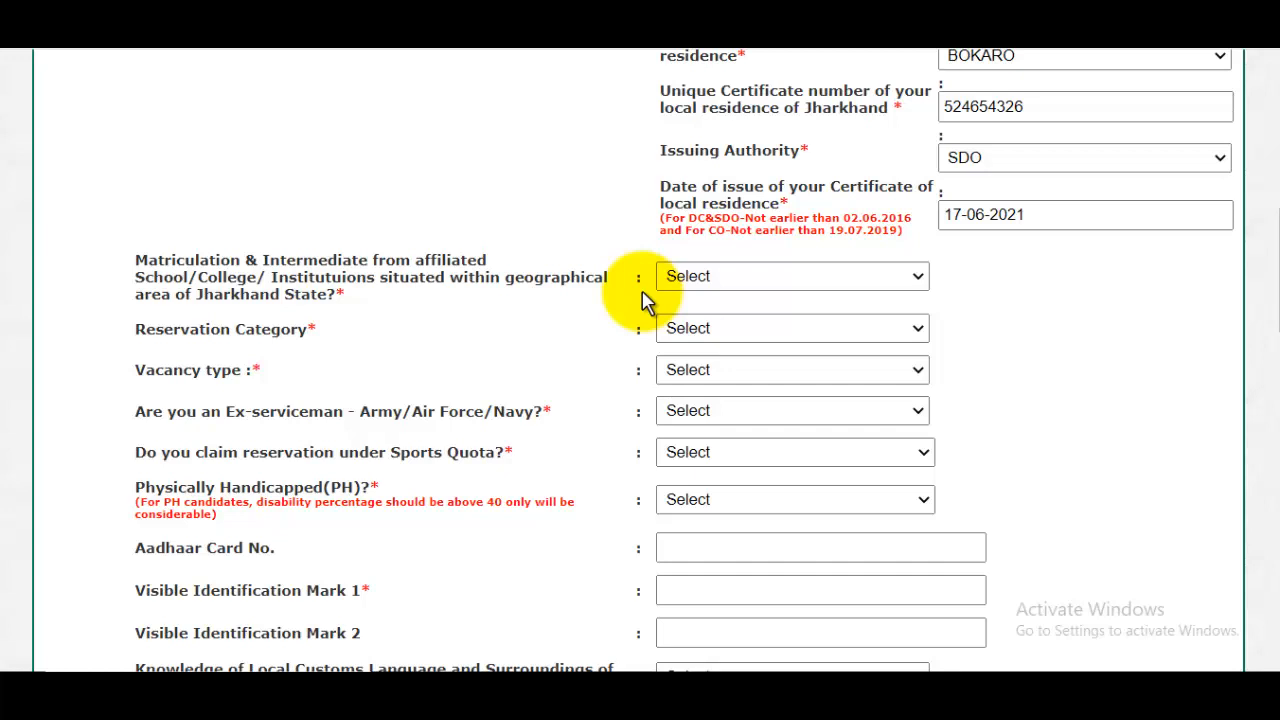
pyautogui.click(762, 282)
pyautogui.click(702, 321)
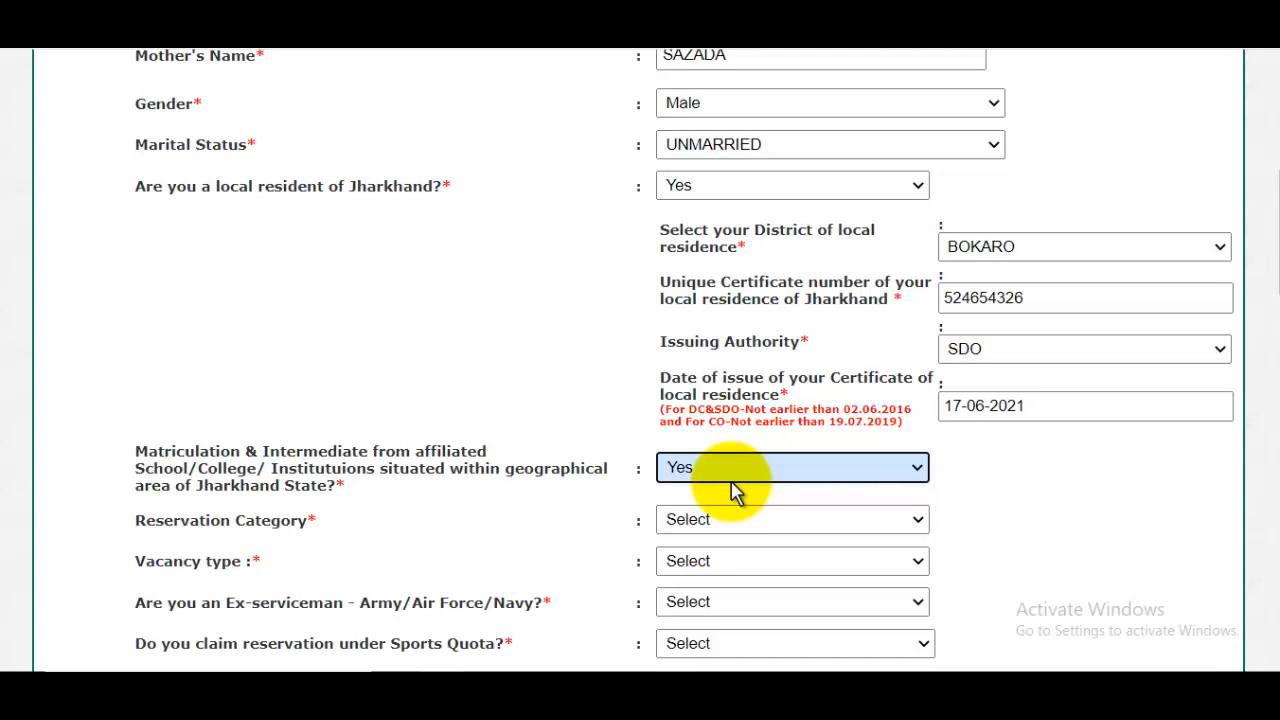
# - Set the applicant's reservation category to SC
pyautogui.scroll(-2, 737, 491)
pyautogui.moveTo(145, 331); pyautogui.dragTo(211, 332)
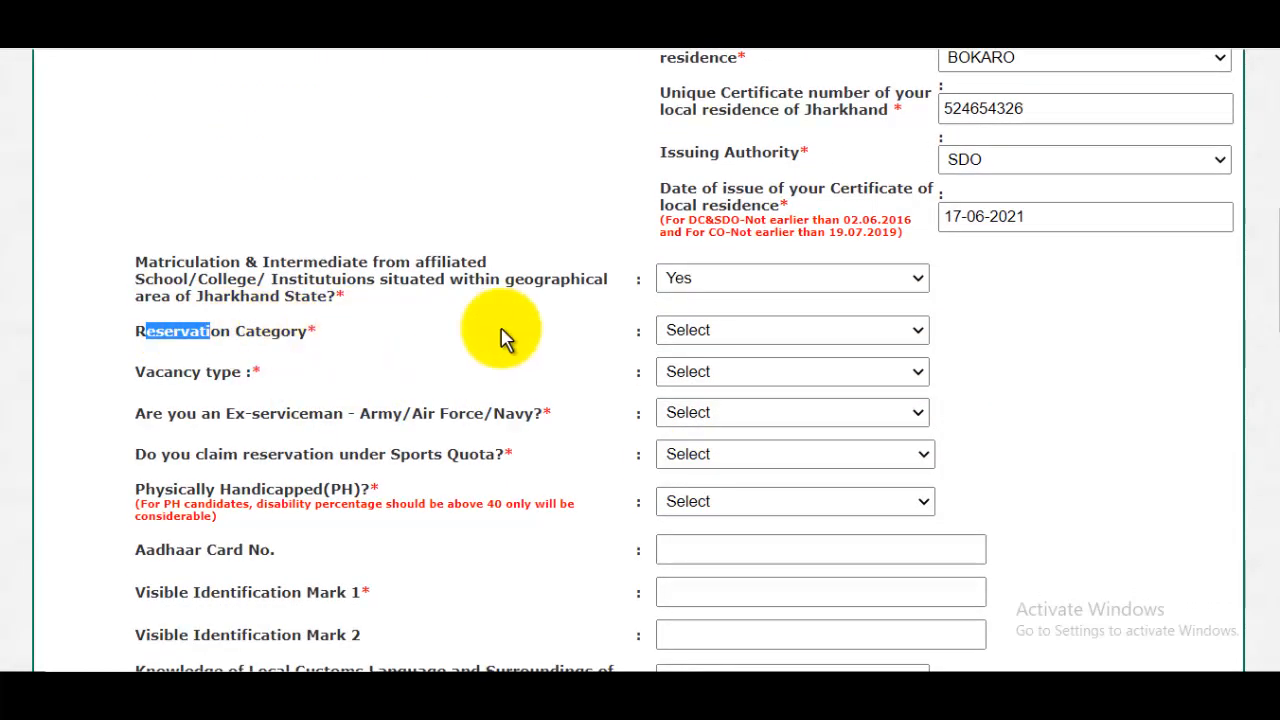
pyautogui.click(686, 330)
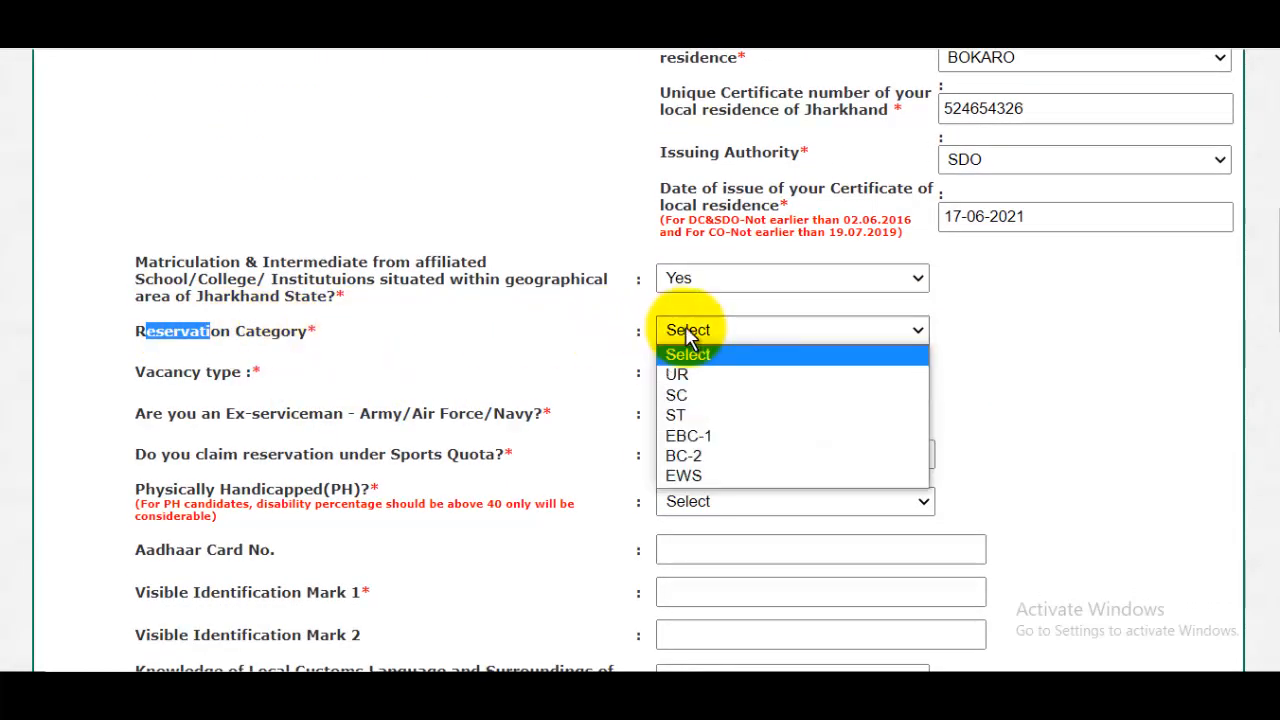
pyautogui.click(697, 398)
# - Enter the caste certificate number and set its issuing authority to SDO
pyautogui.scroll(3, 900, 400)
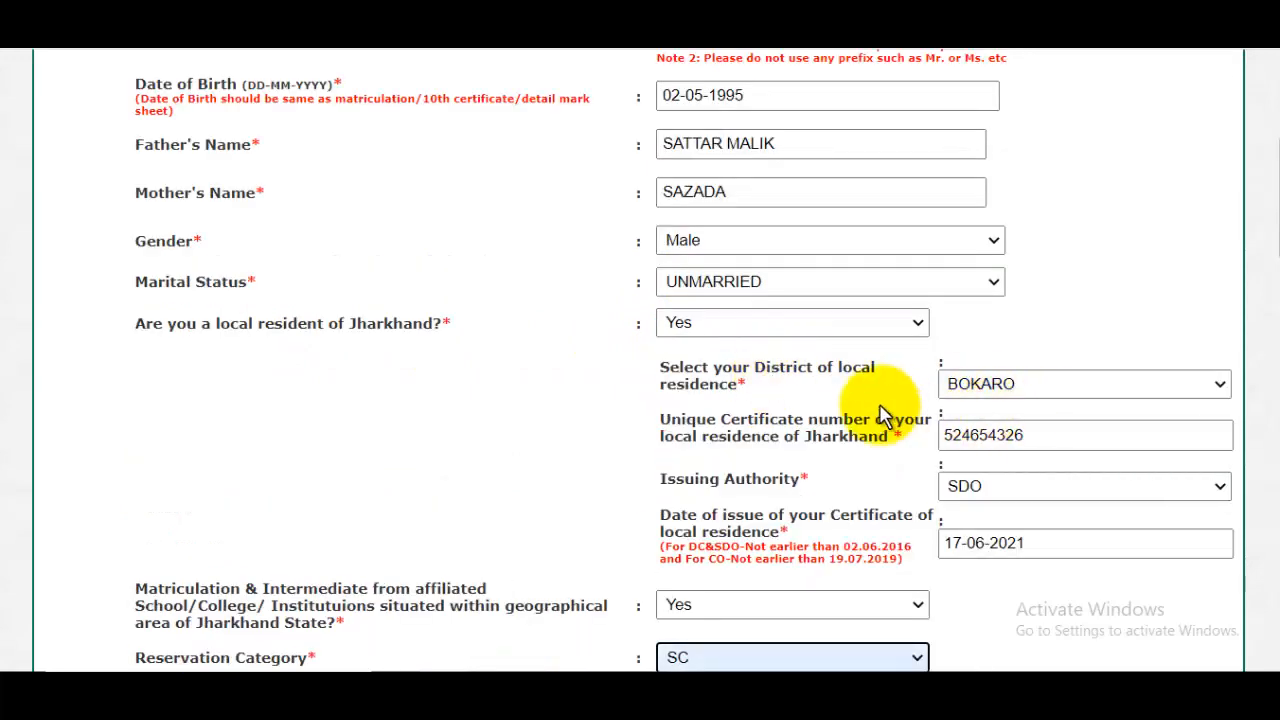
pyautogui.scroll(-3, 880, 415)
pyautogui.click(1043, 417)
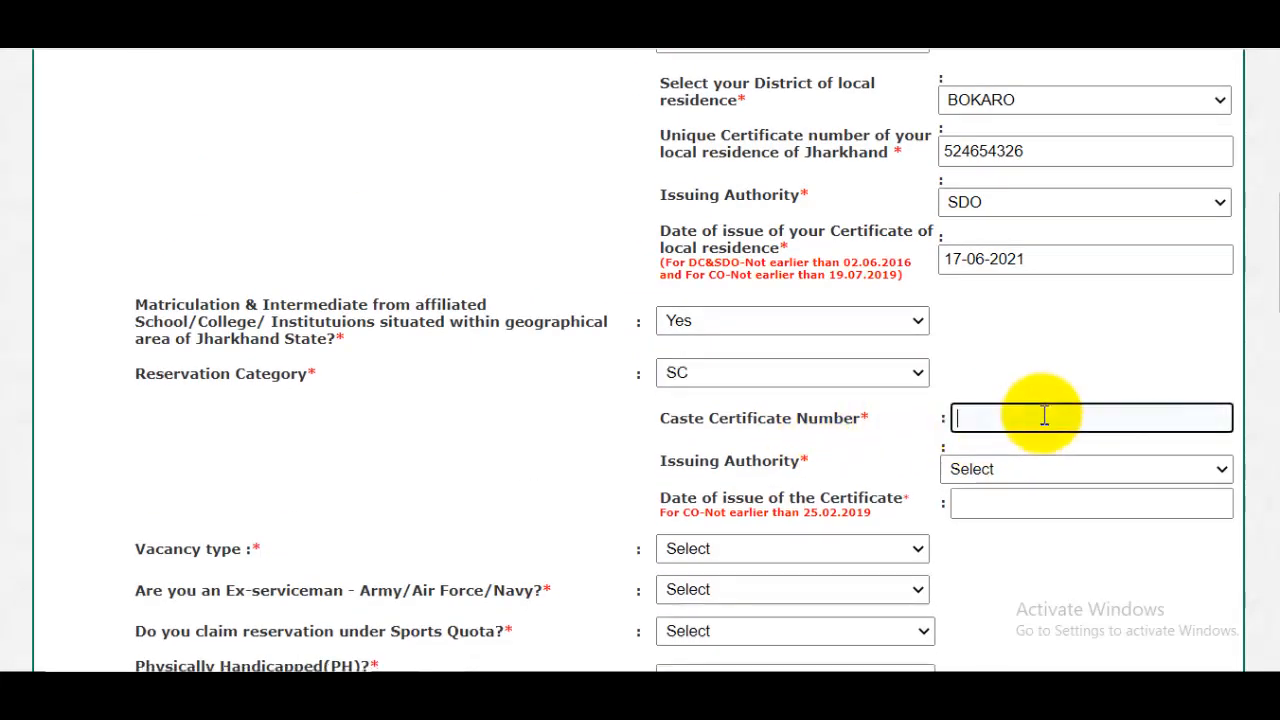
pyautogui.click(1030, 468)
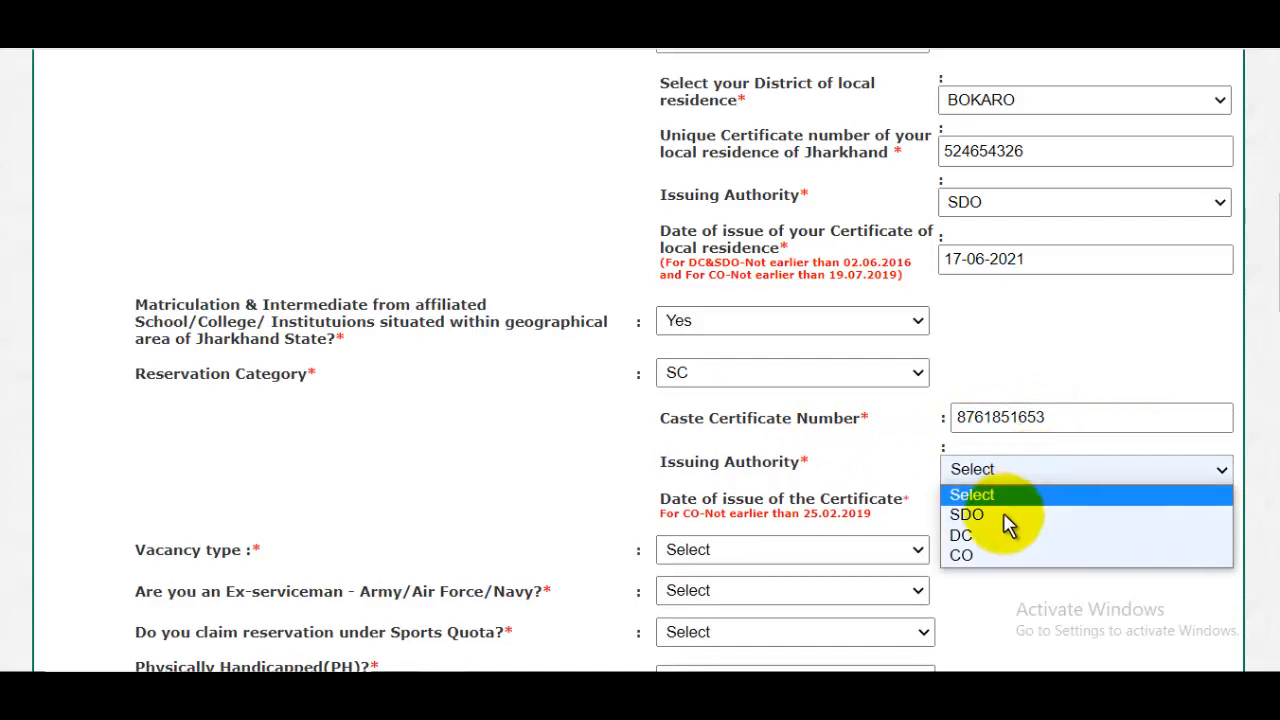
pyautogui.click(1015, 515)
# - Set the vacancy type to Regular and the caste certificate's date of issue to 31-08-2022
pyautogui.click(1023, 503)
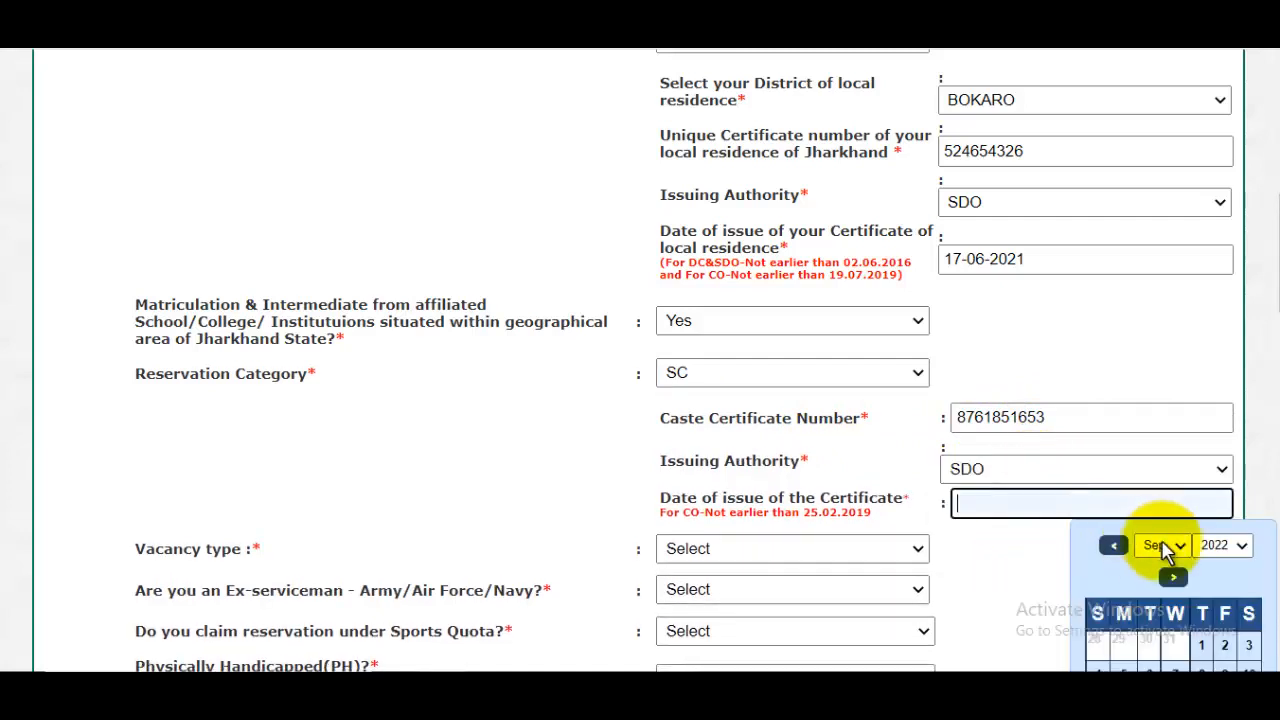
pyautogui.click(1215, 545)
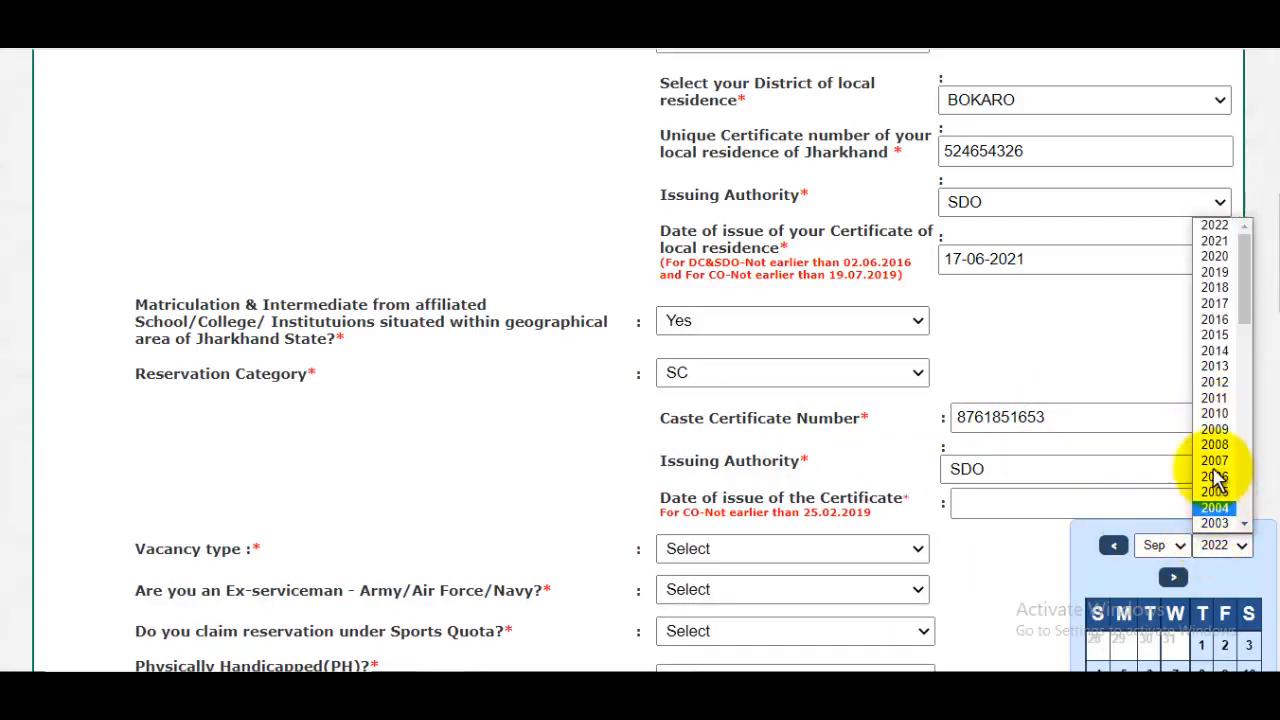
pyautogui.click(1228, 553)
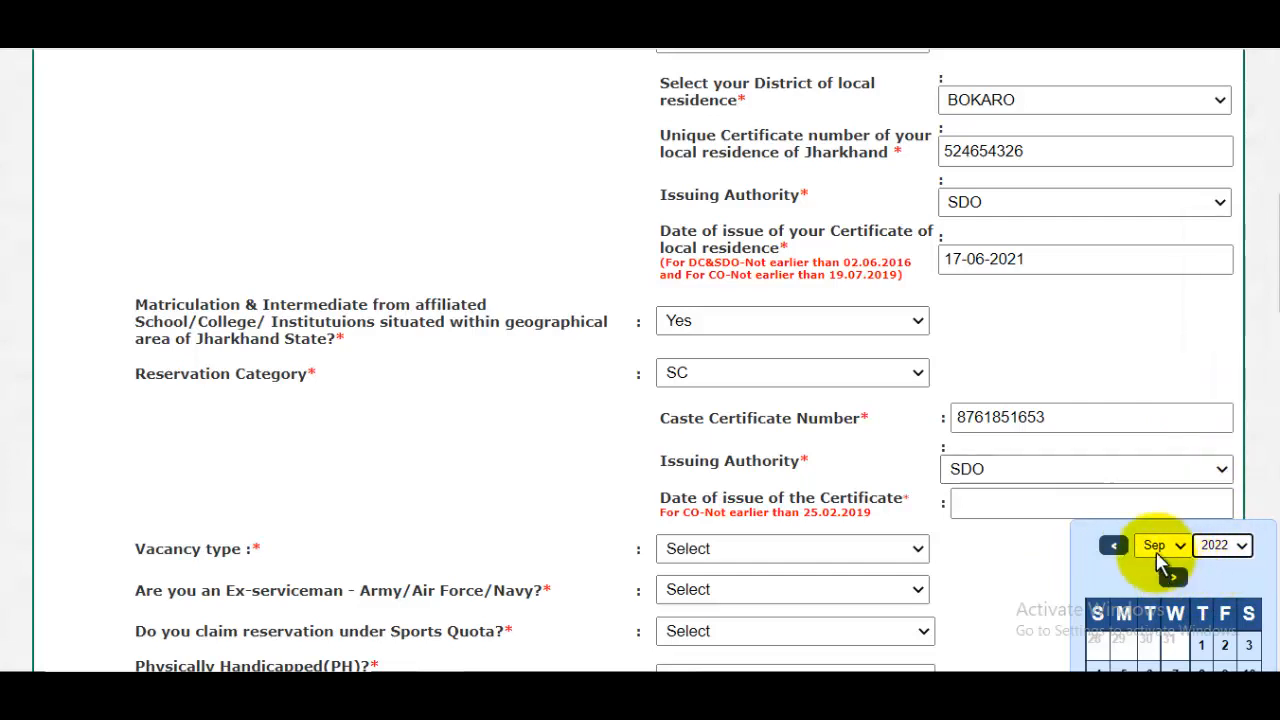
pyautogui.scroll(-1, 1015, 540)
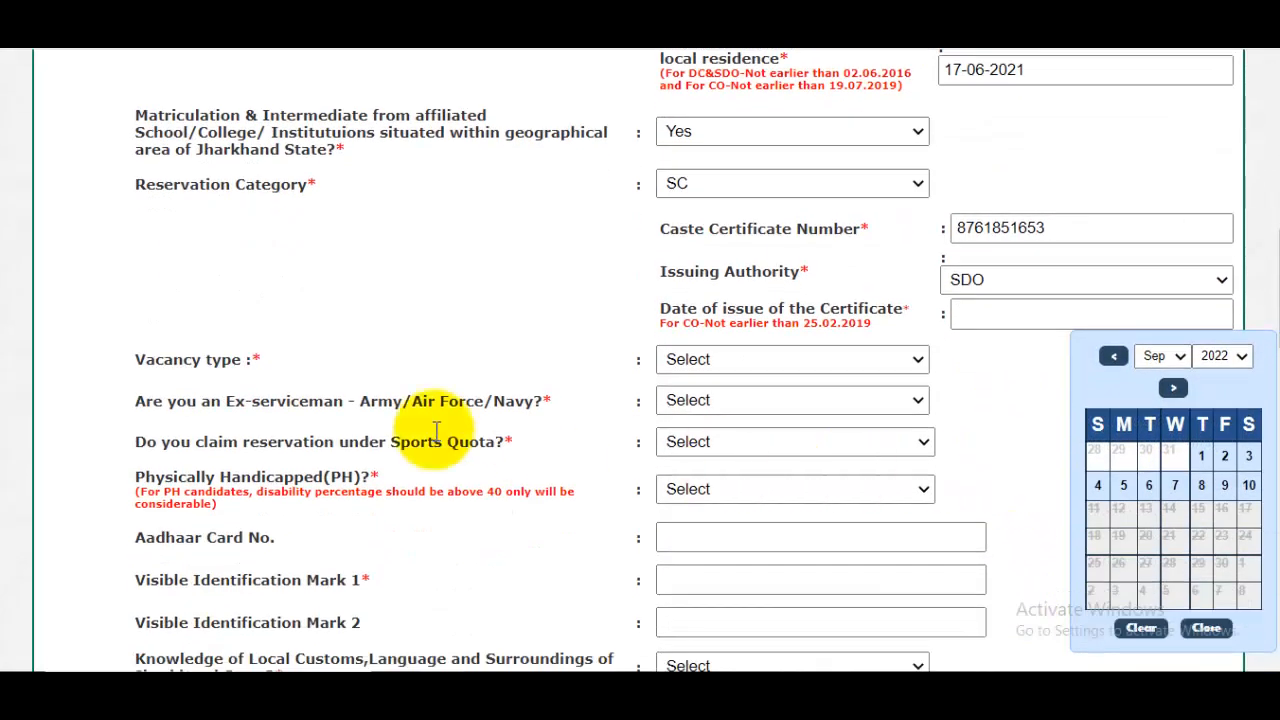
pyautogui.click(740, 360)
pyautogui.click(735, 362)
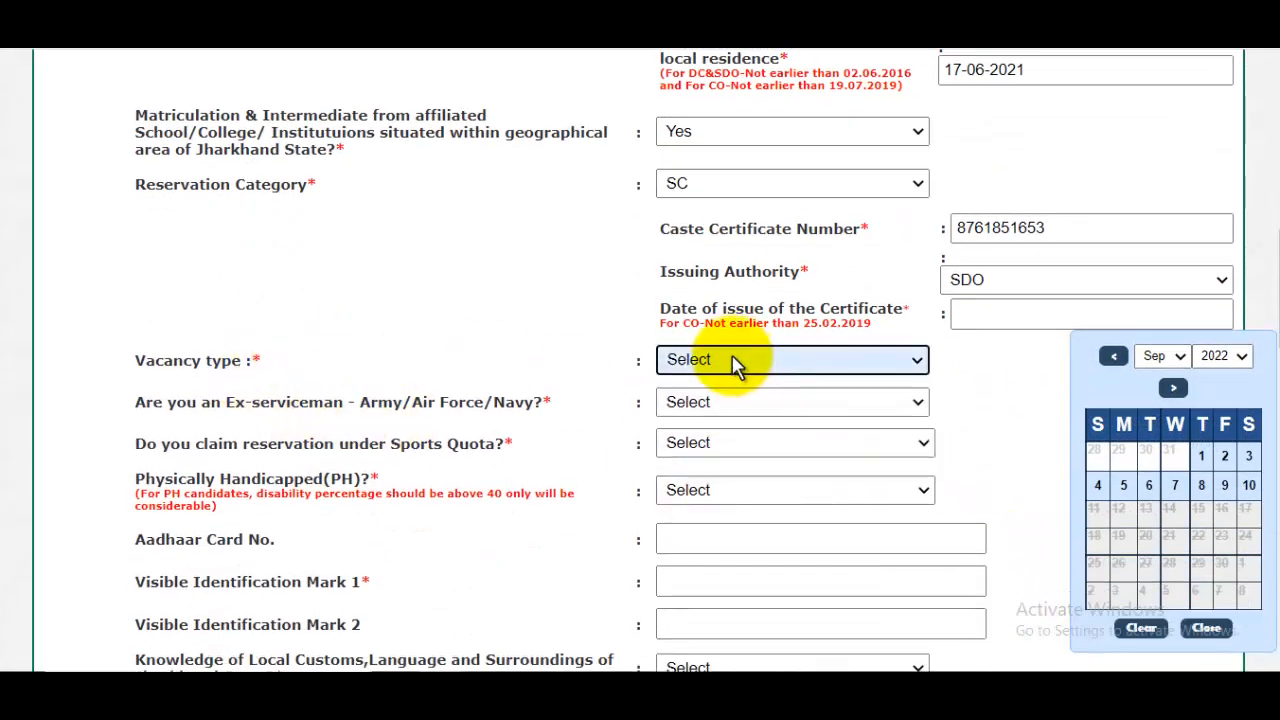
pyautogui.click(731, 366)
pyautogui.click(708, 404)
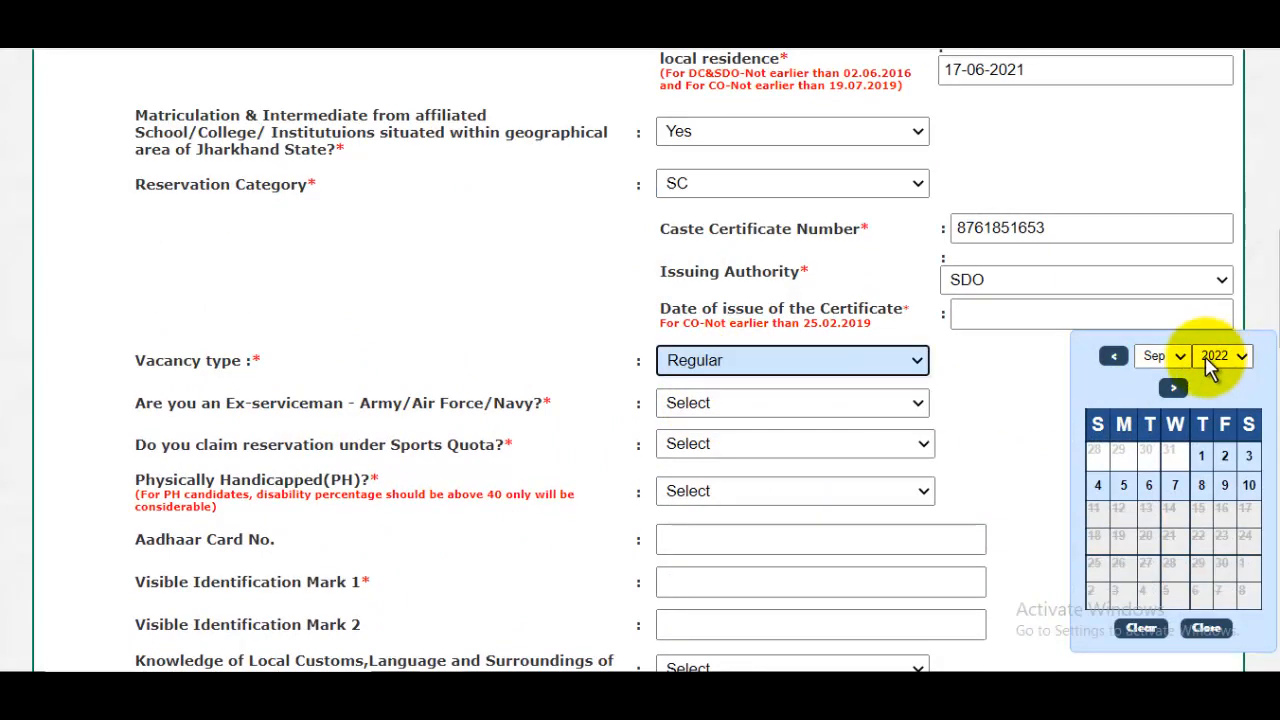
pyautogui.click(1153, 364)
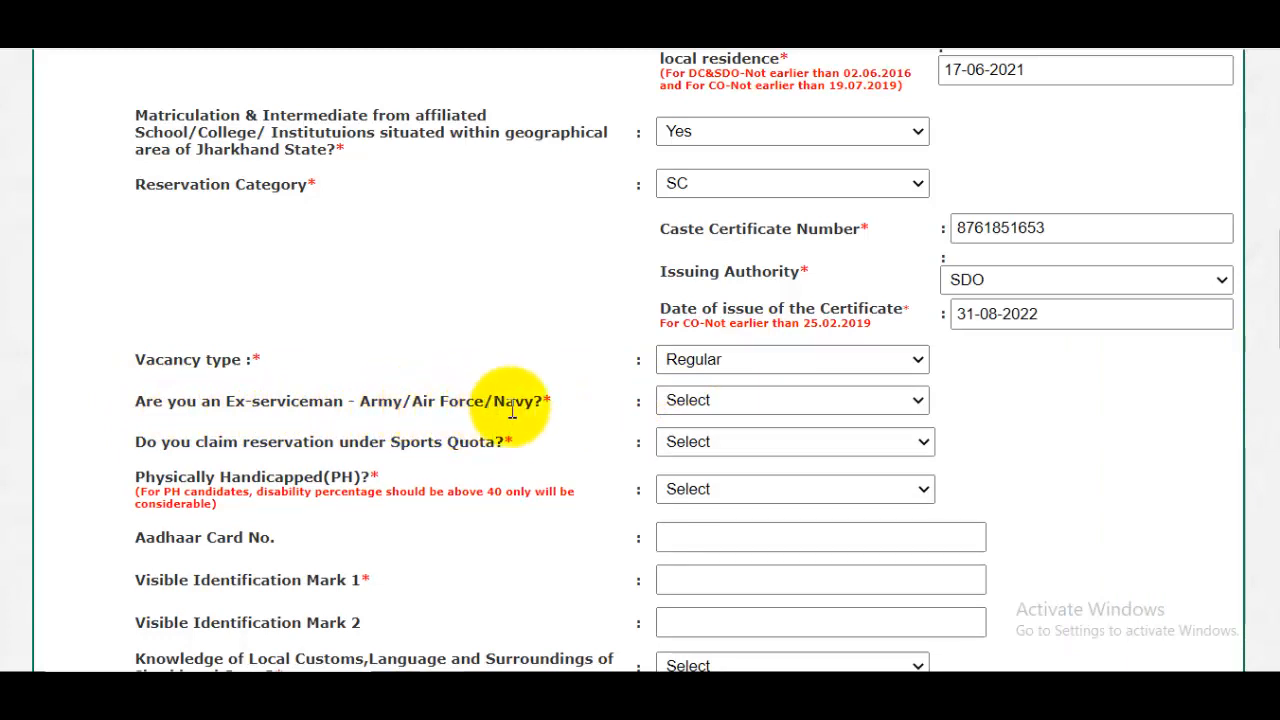
# - Answer No to being an ex-serviceman and No to claiming reservation under Sports Quota
pyautogui.click(706, 408)
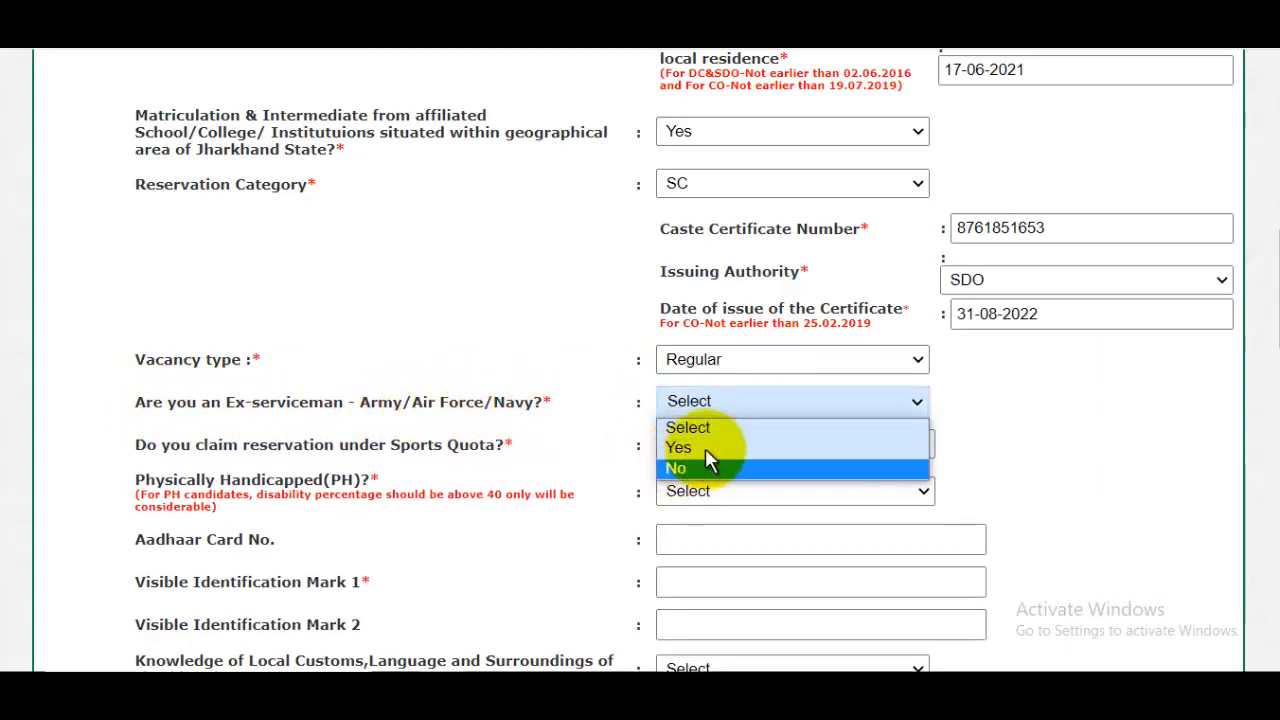
pyautogui.click(680, 466)
pyautogui.scroll(-2, 706, 429)
pyautogui.scroll(4, 300, 320)
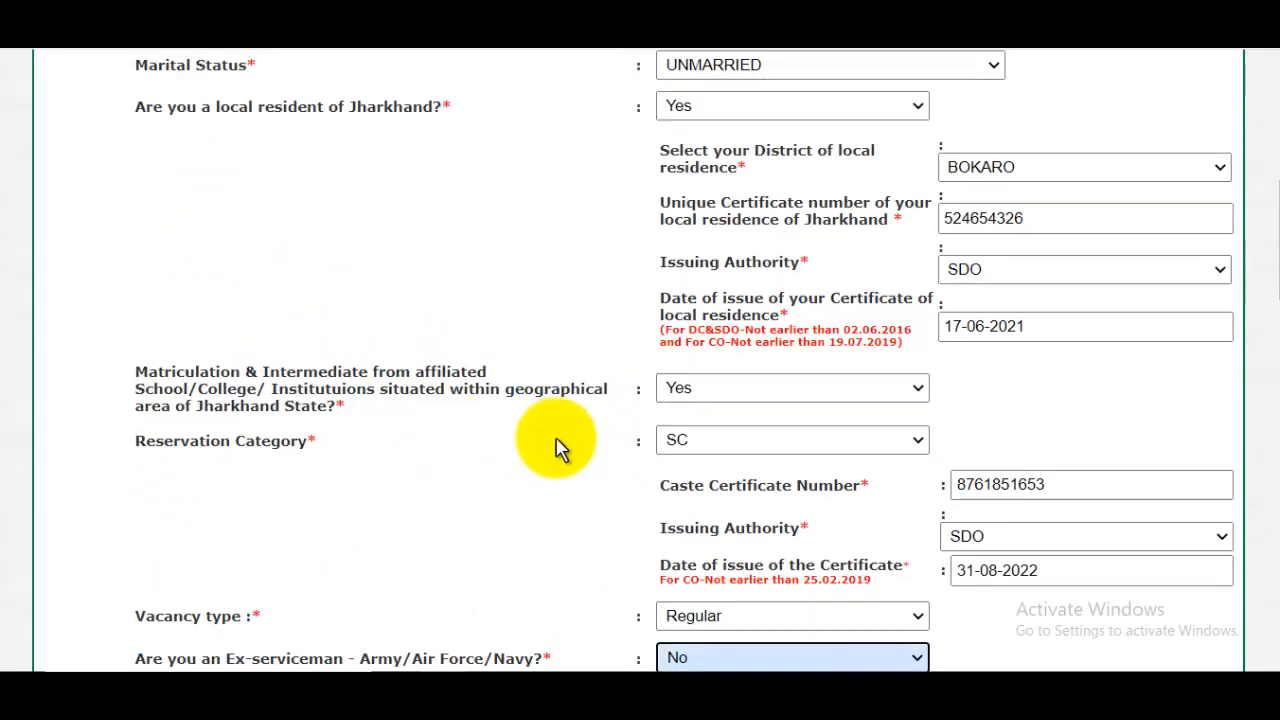
pyautogui.scroll(-2, 560, 449)
pyautogui.click(673, 466)
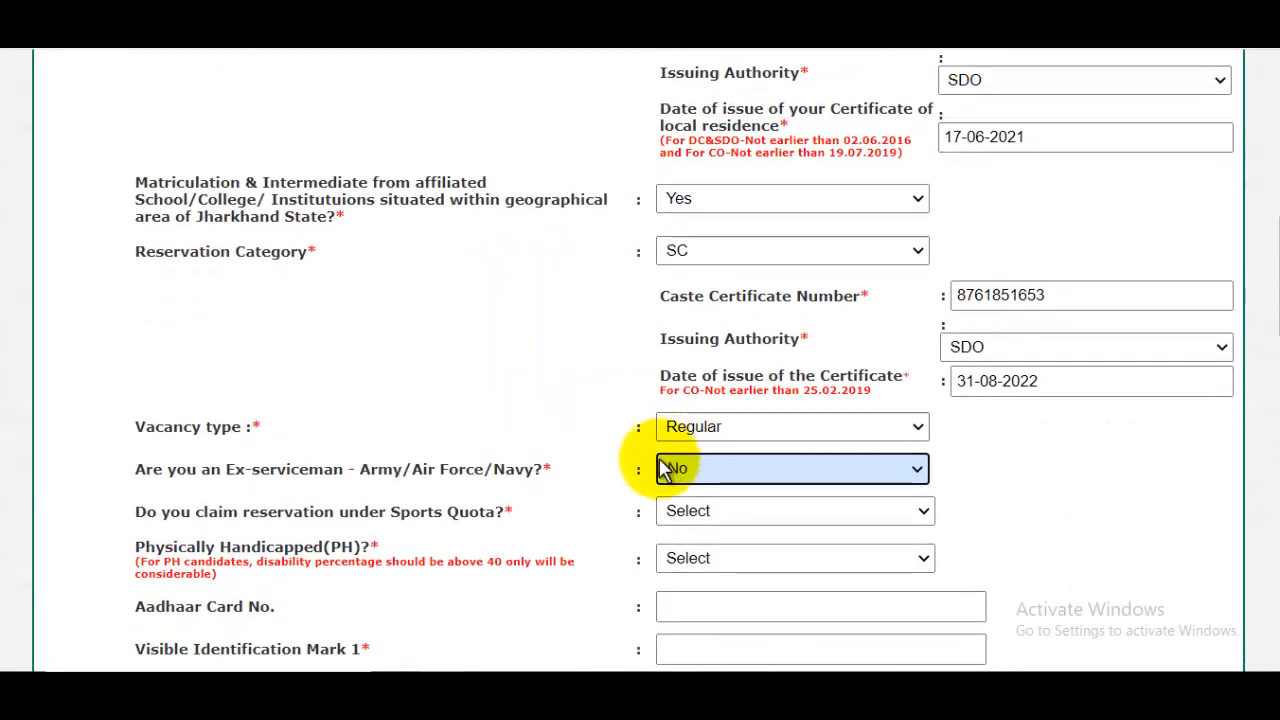
pyautogui.click(730, 512)
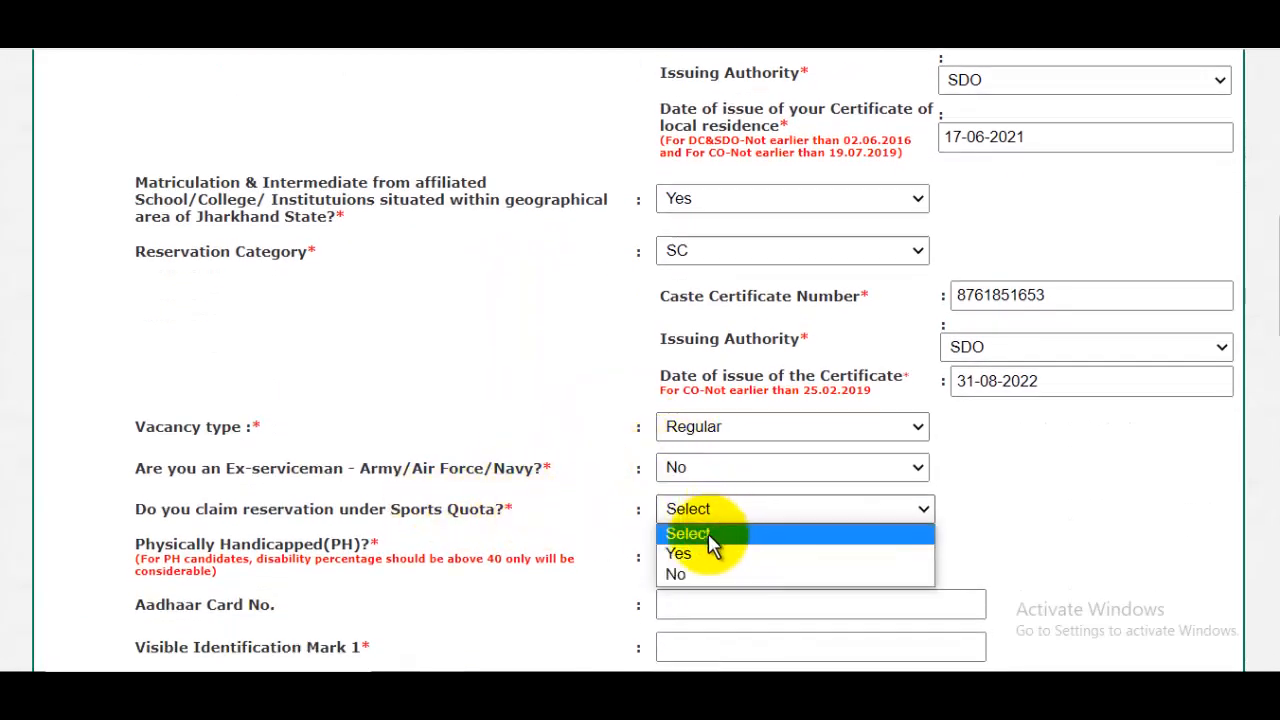
pyautogui.click(692, 574)
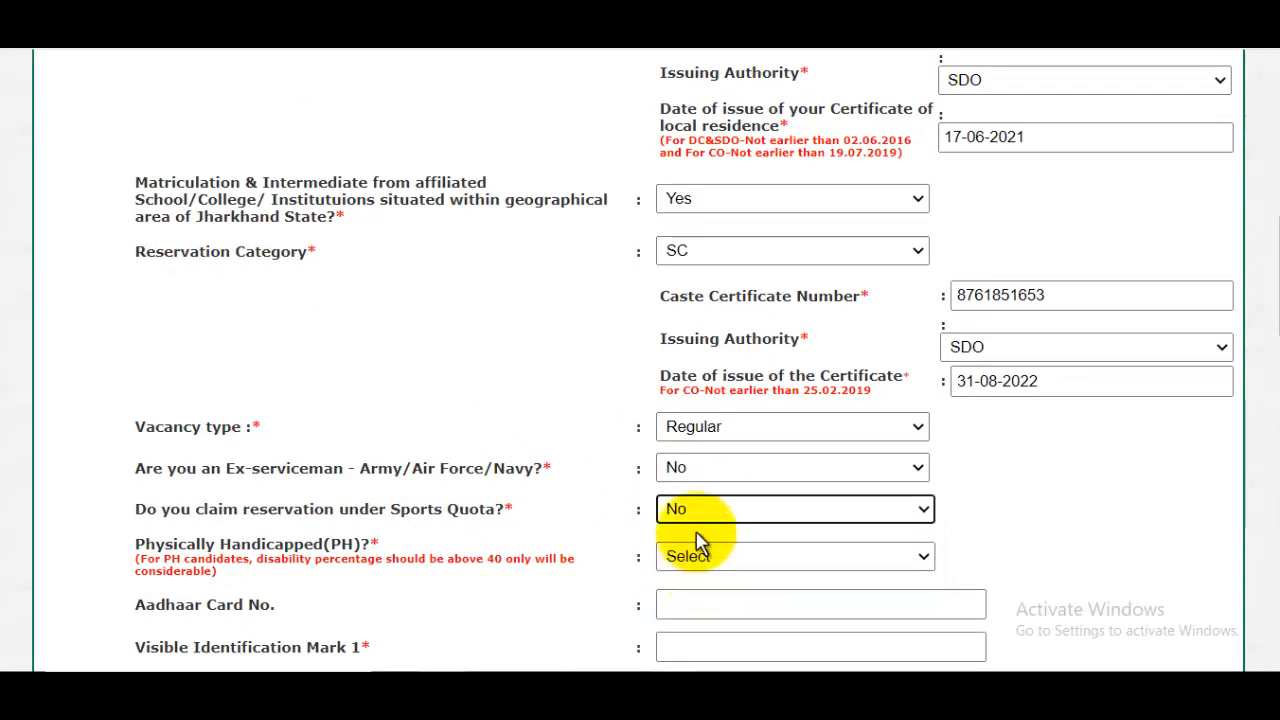
# - Answer No to the Physically Handicapped (PH) question
pyautogui.scroll(-1, 491, 471)
pyautogui.scroll(3, 295, 469)
pyautogui.scroll(-2, 330, 472)
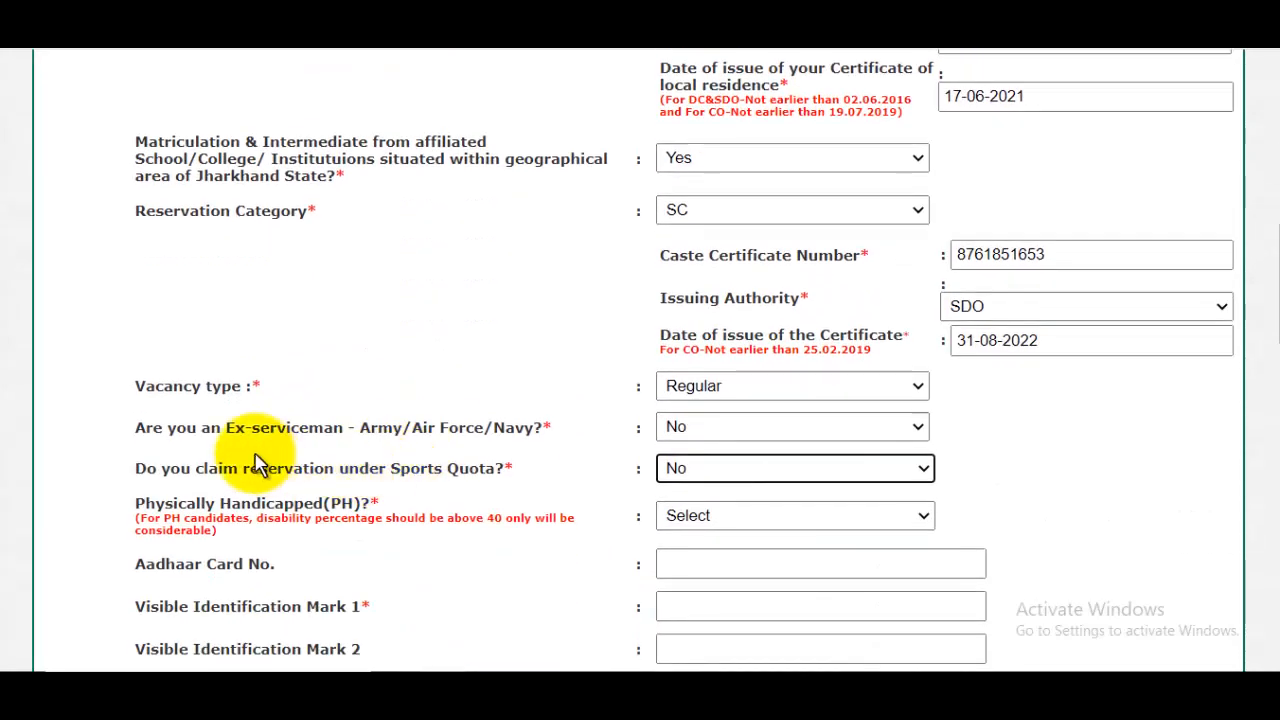
pyautogui.scroll(-1, 400, 480)
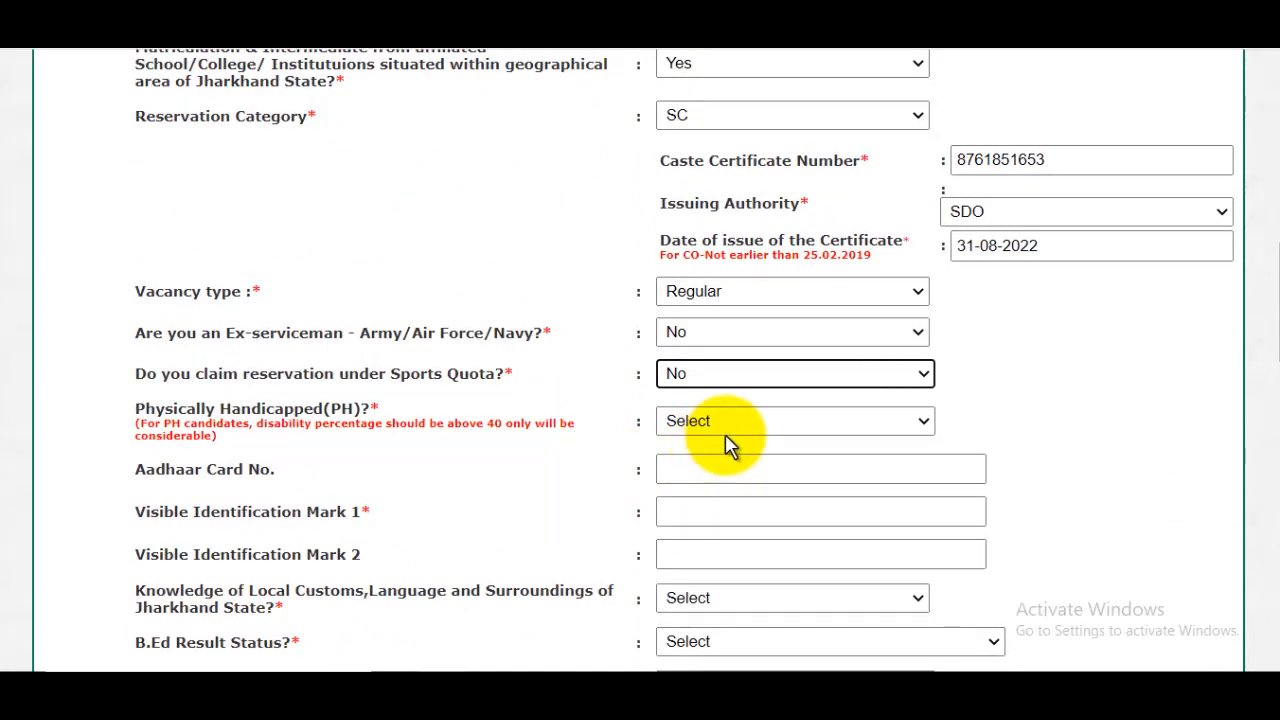
pyautogui.click(727, 430)
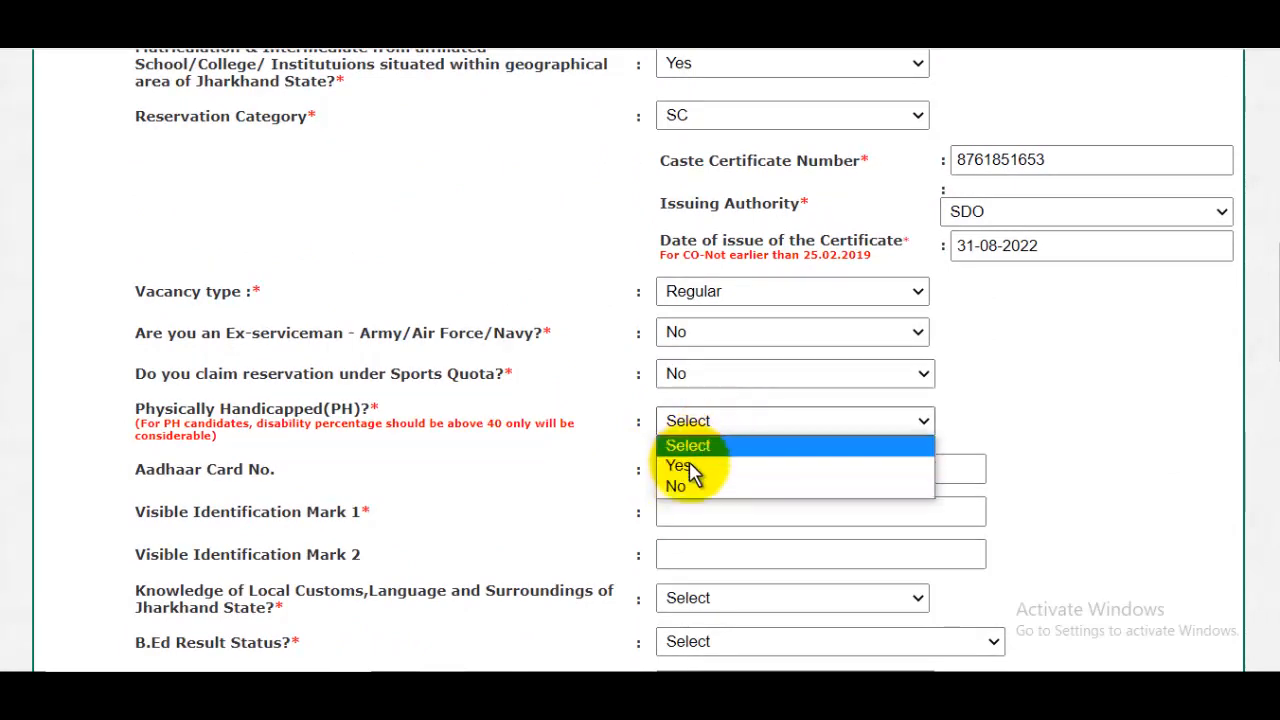
pyautogui.click(689, 488)
# - Enter MOLE ON MY CHICK as Visible Identification Mark 1, leaving the Aadhaar card number blank
pyautogui.scroll(-1, 283, 306)
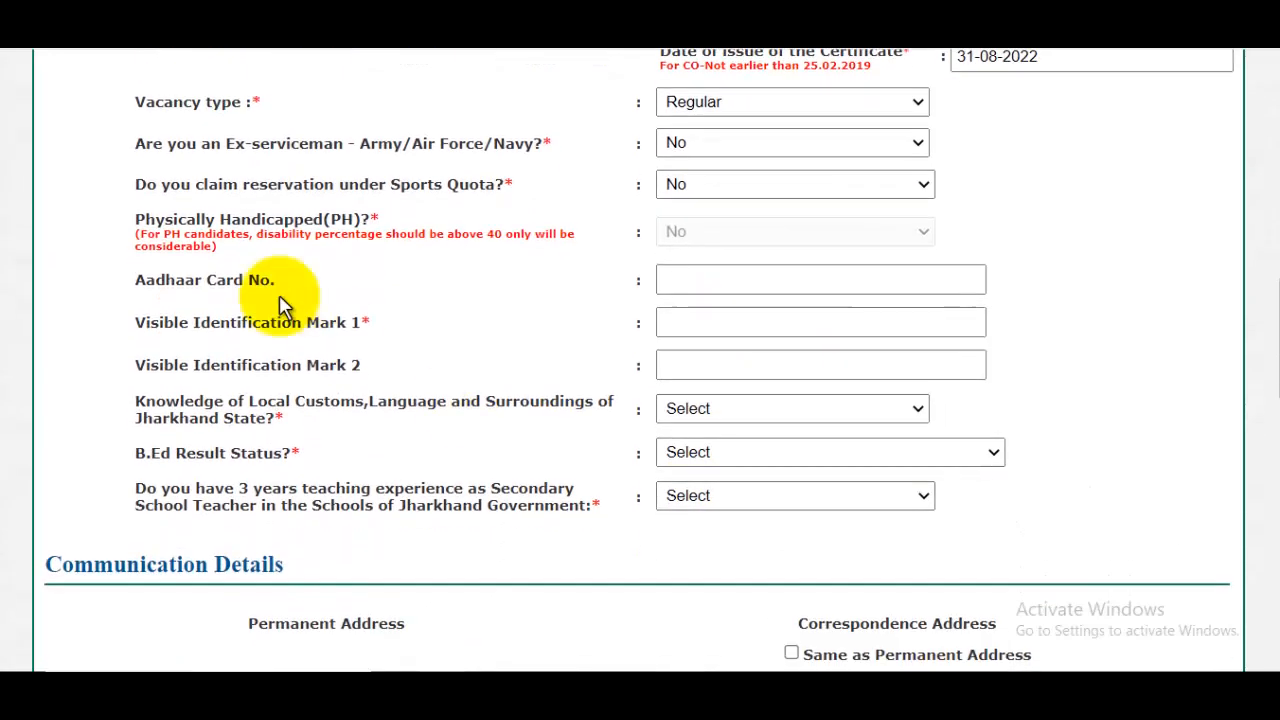
pyautogui.scroll(4, 623, 349)
pyautogui.scroll(-3, 648, 378)
pyautogui.click(692, 430)
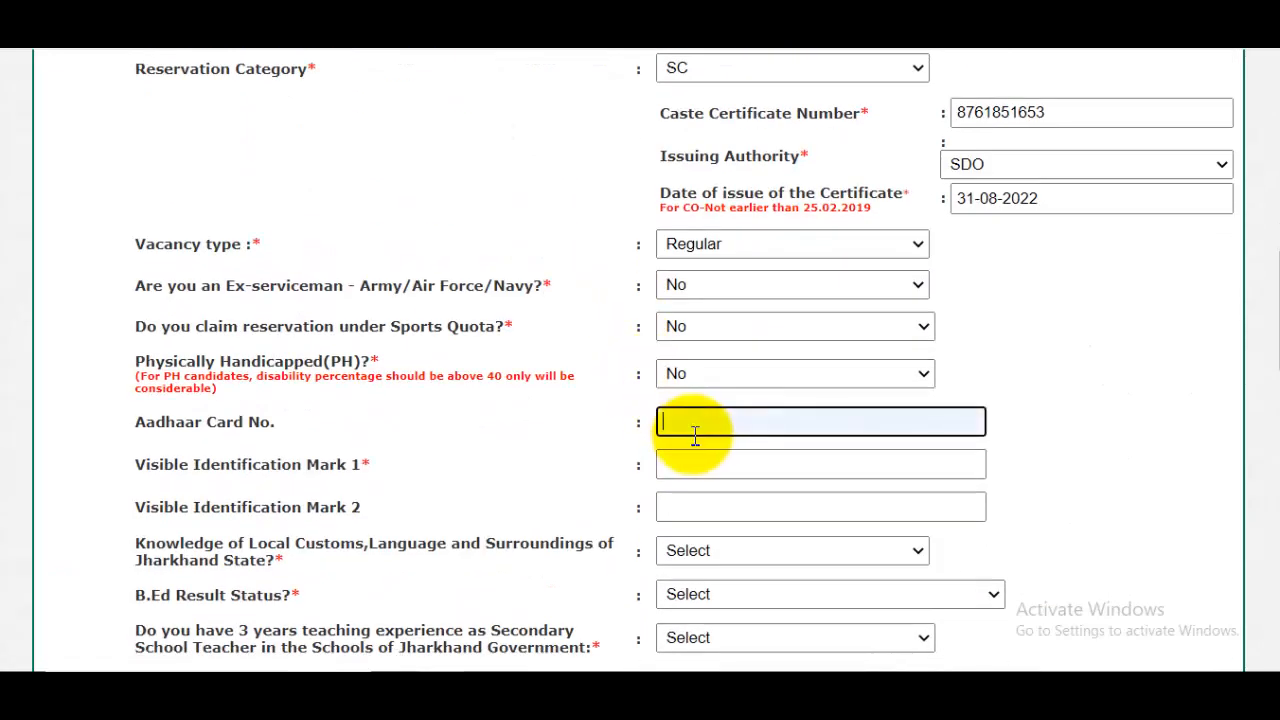
pyautogui.scroll(-3, 600, 400)
pyautogui.click(700, 288)
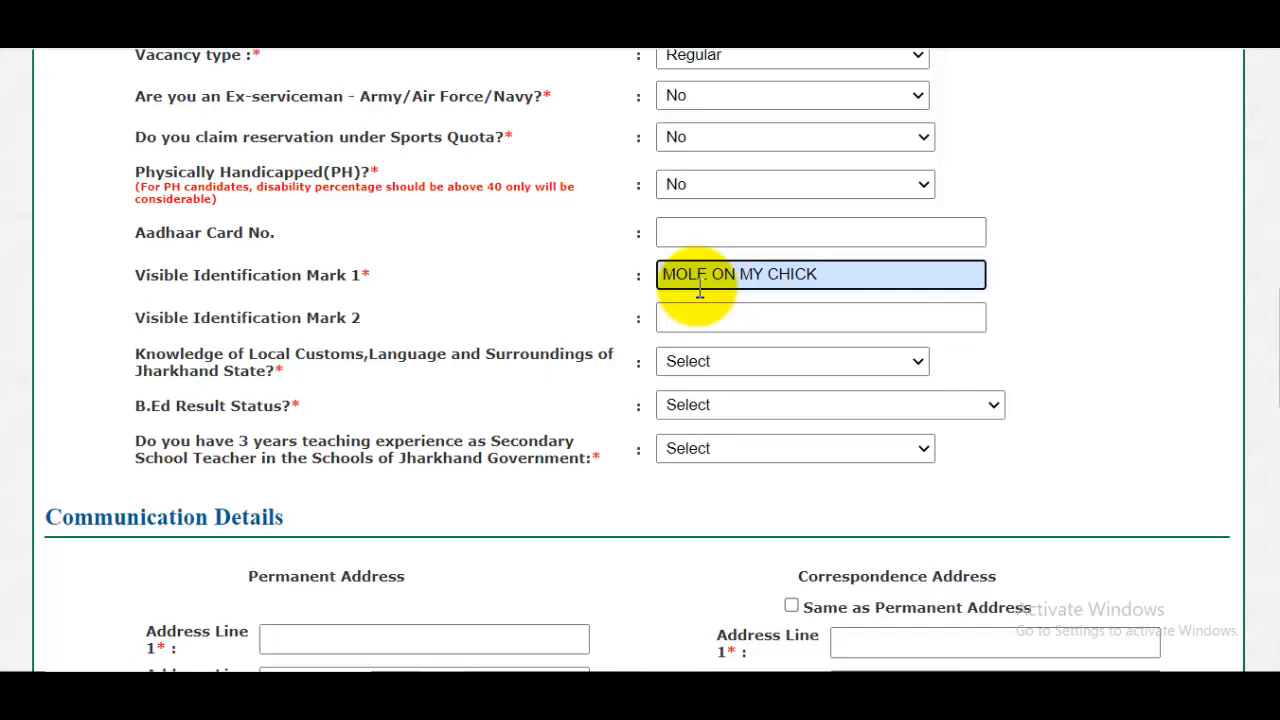
pyautogui.moveTo(137, 275); pyautogui.dragTo(277, 276)
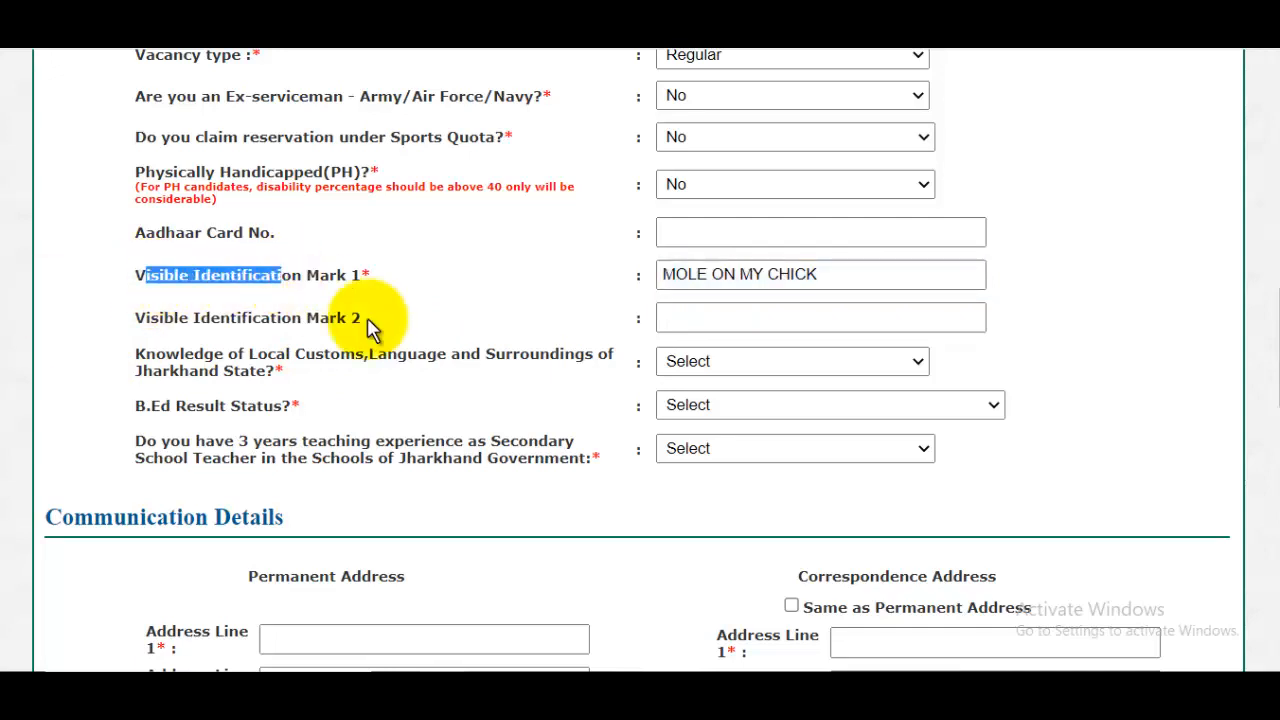
# - Enter NO MARK as Visible Identification Mark 2 and answer Yes to knowledge of Jharkhand's local customs, language and surroundings
pyautogui.click(717, 318)
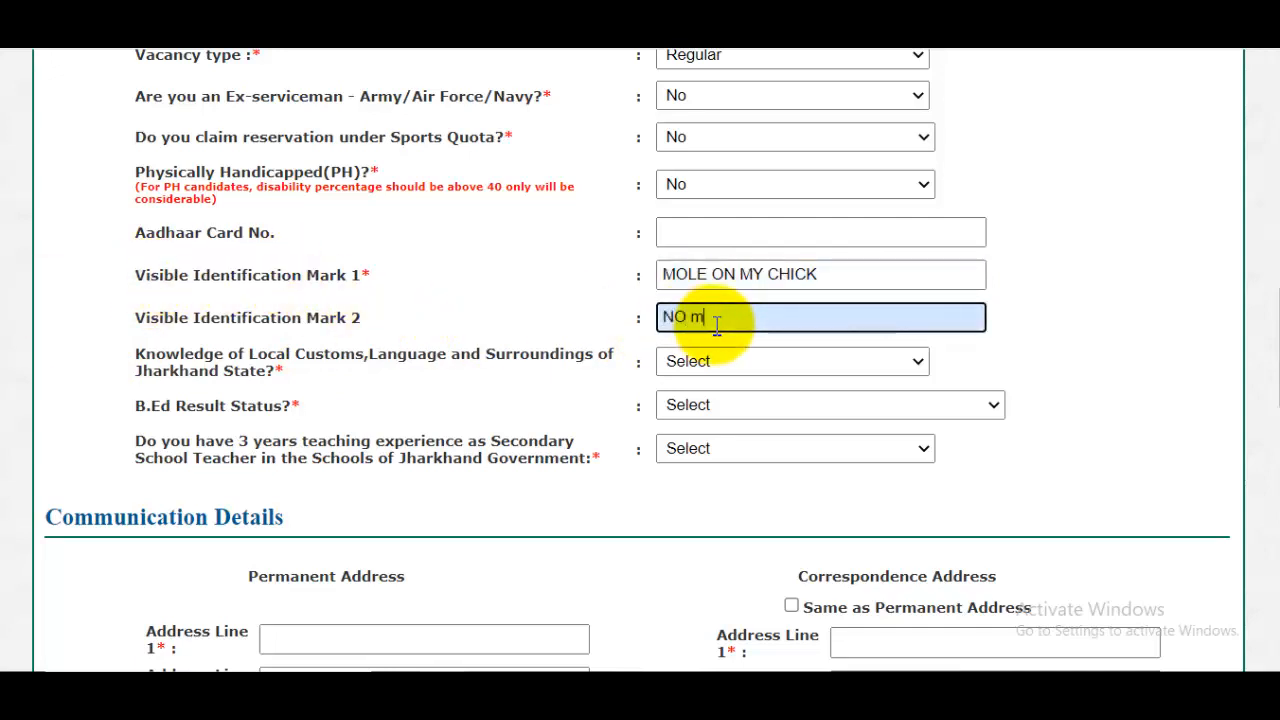
pyautogui.write('NO MAR')
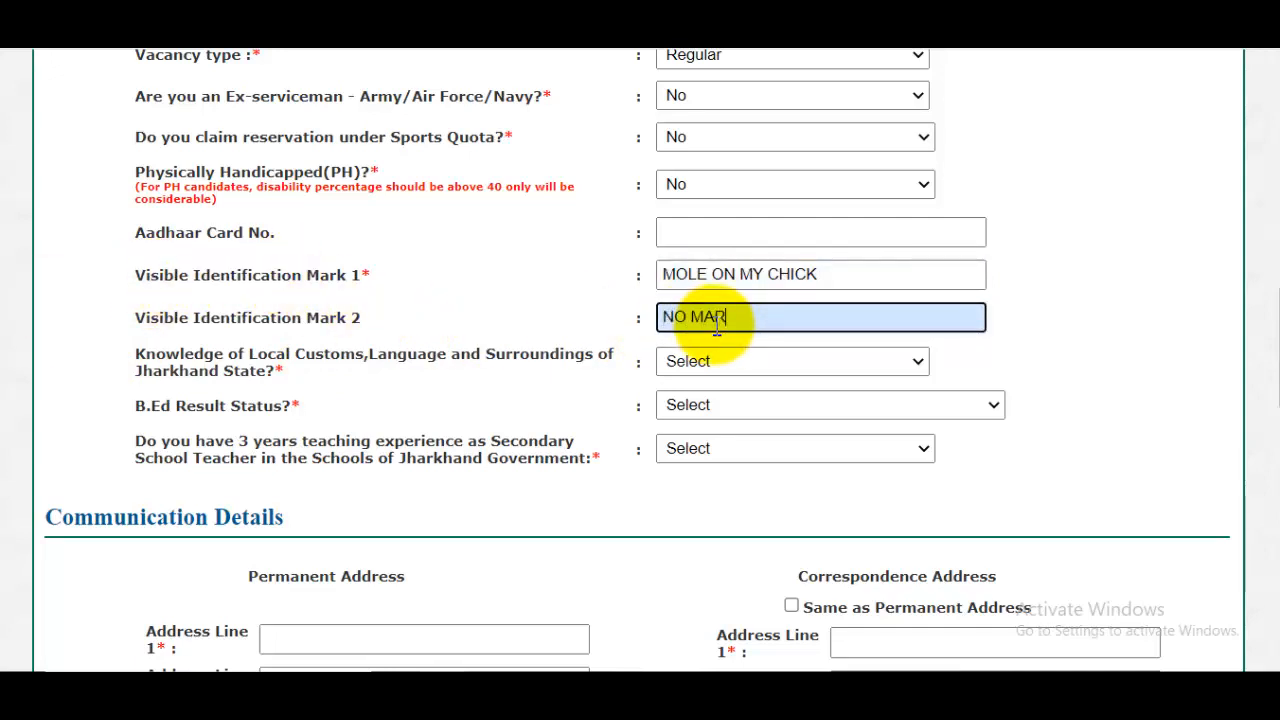
pyautogui.write('K')
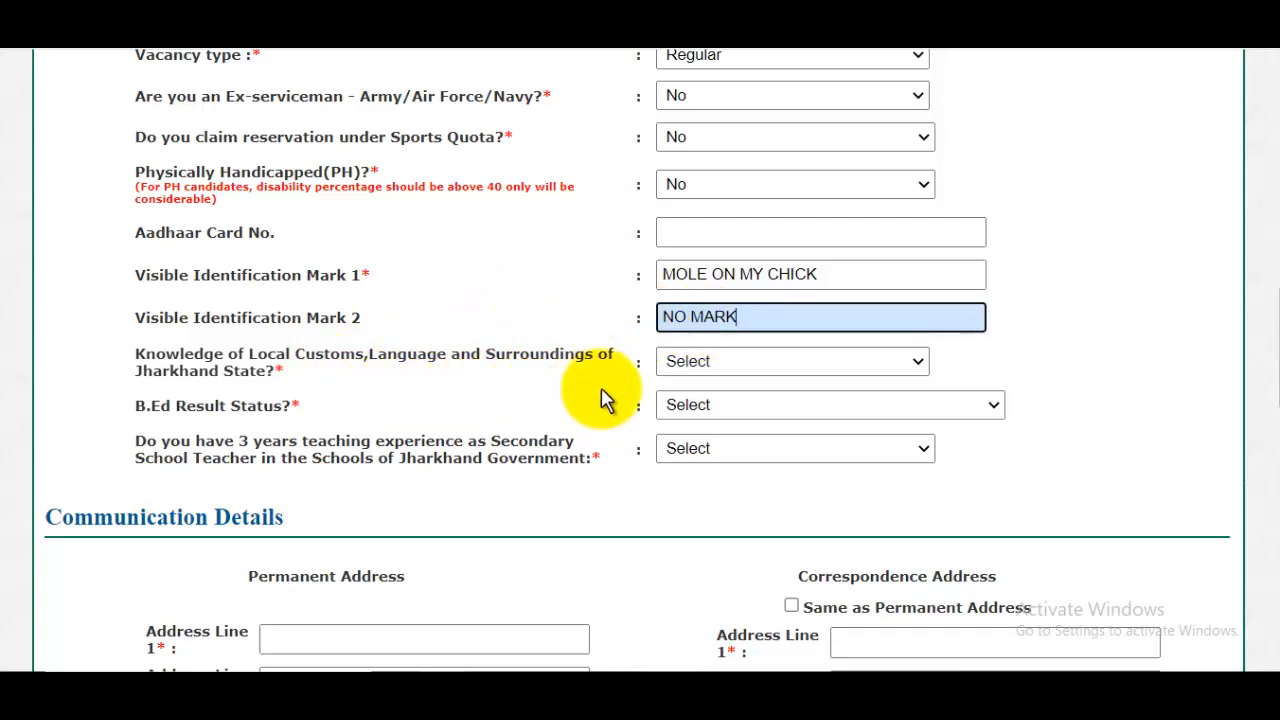
pyautogui.click(726, 361)
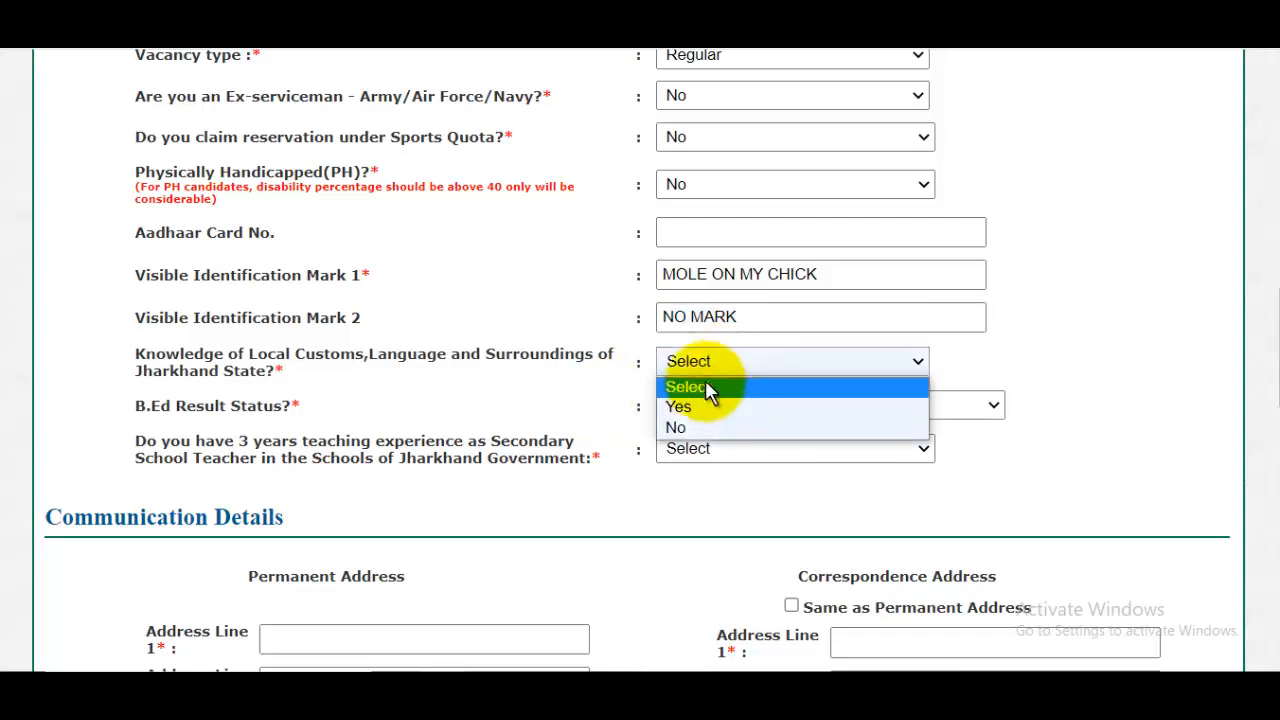
pyautogui.click(700, 407)
# - Set the B.Ed Result Status to Completed
pyautogui.scroll(3, 500, 370)
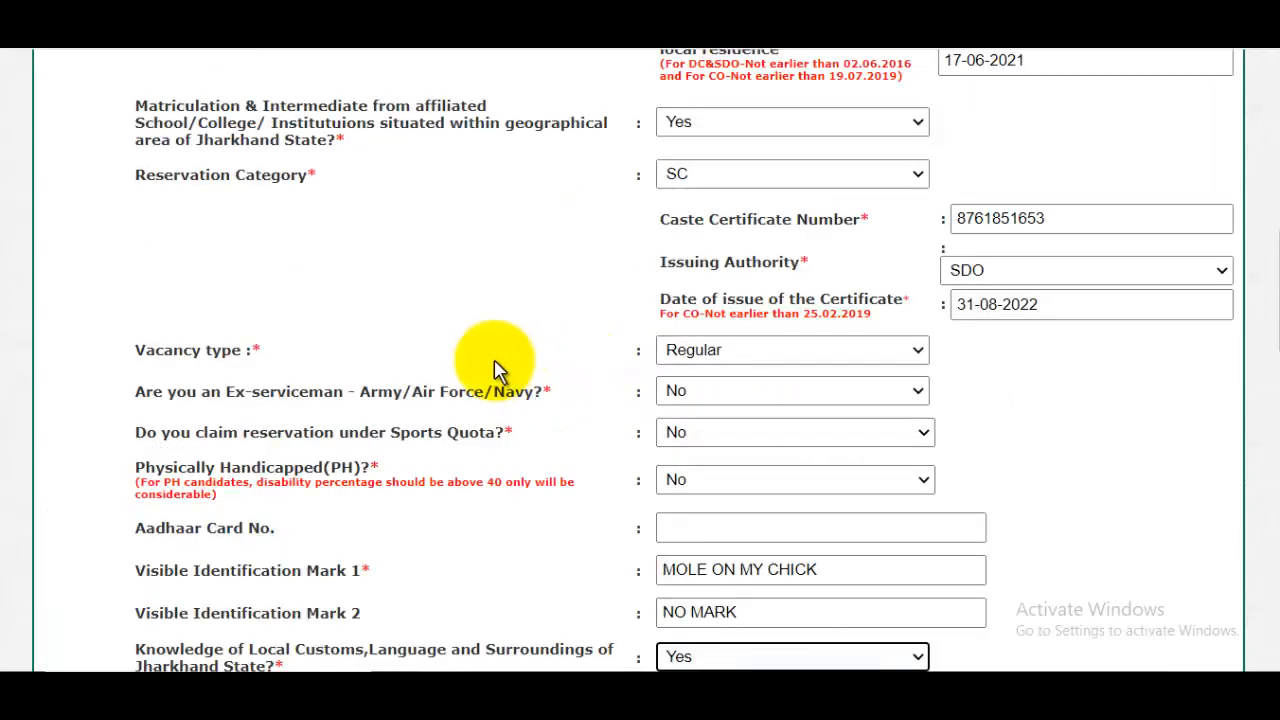
pyautogui.scroll(-2, 518, 450)
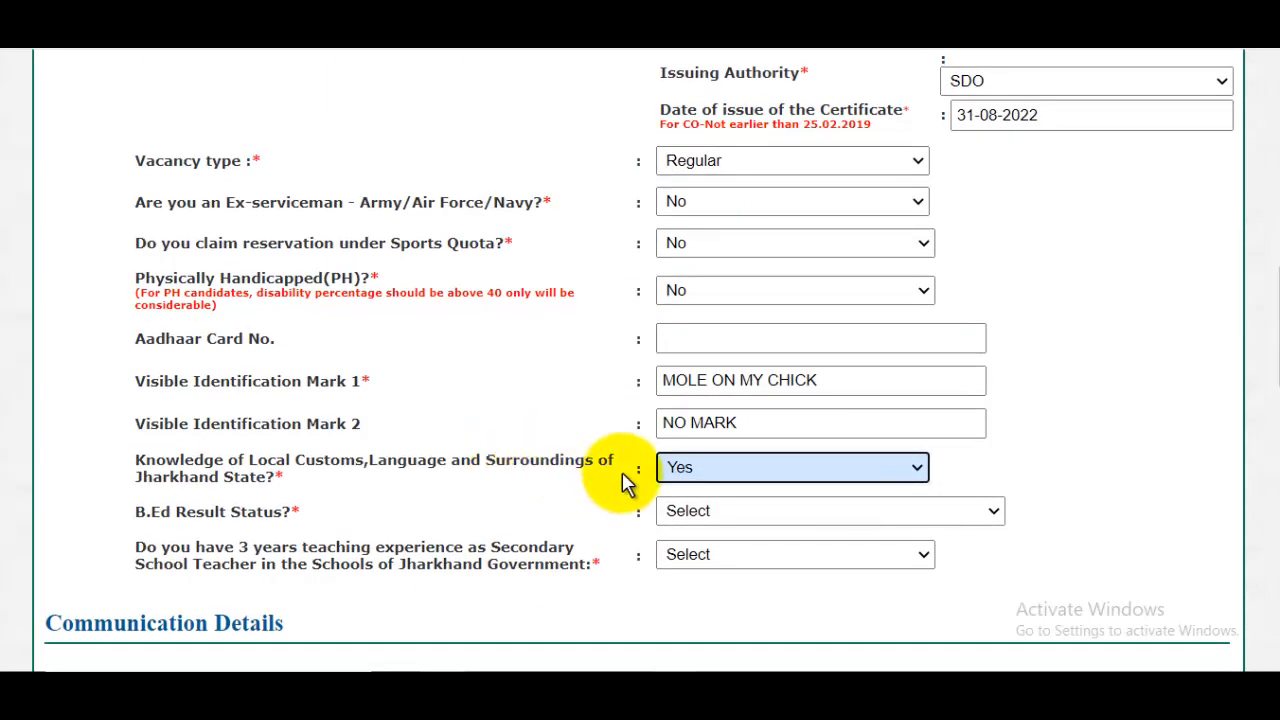
pyautogui.scroll(-2, 737, 483)
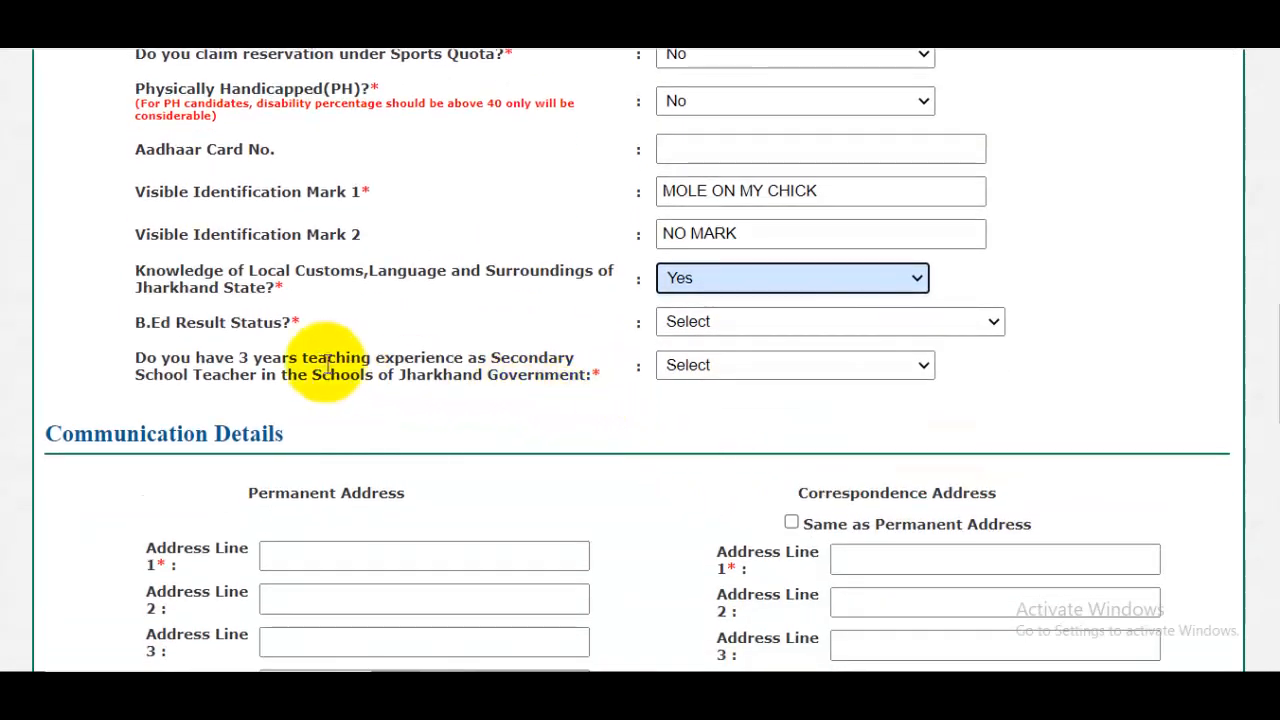
pyautogui.click(706, 324)
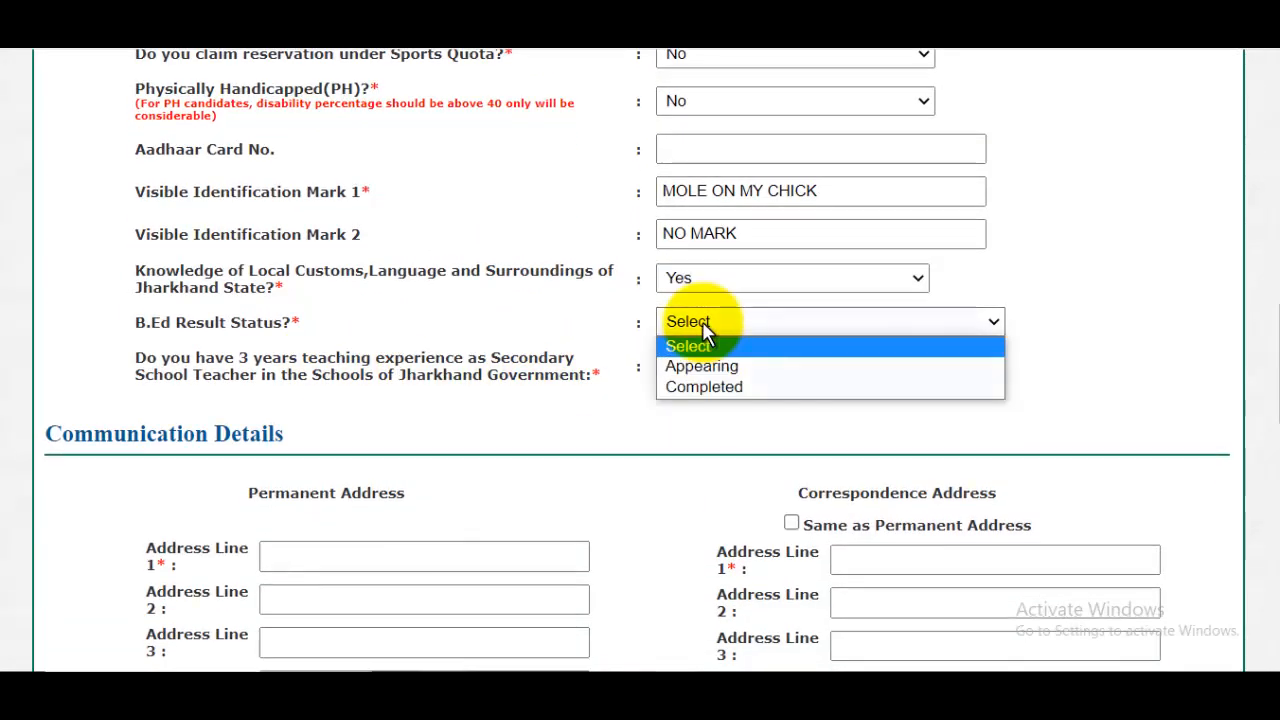
pyautogui.click(721, 389)
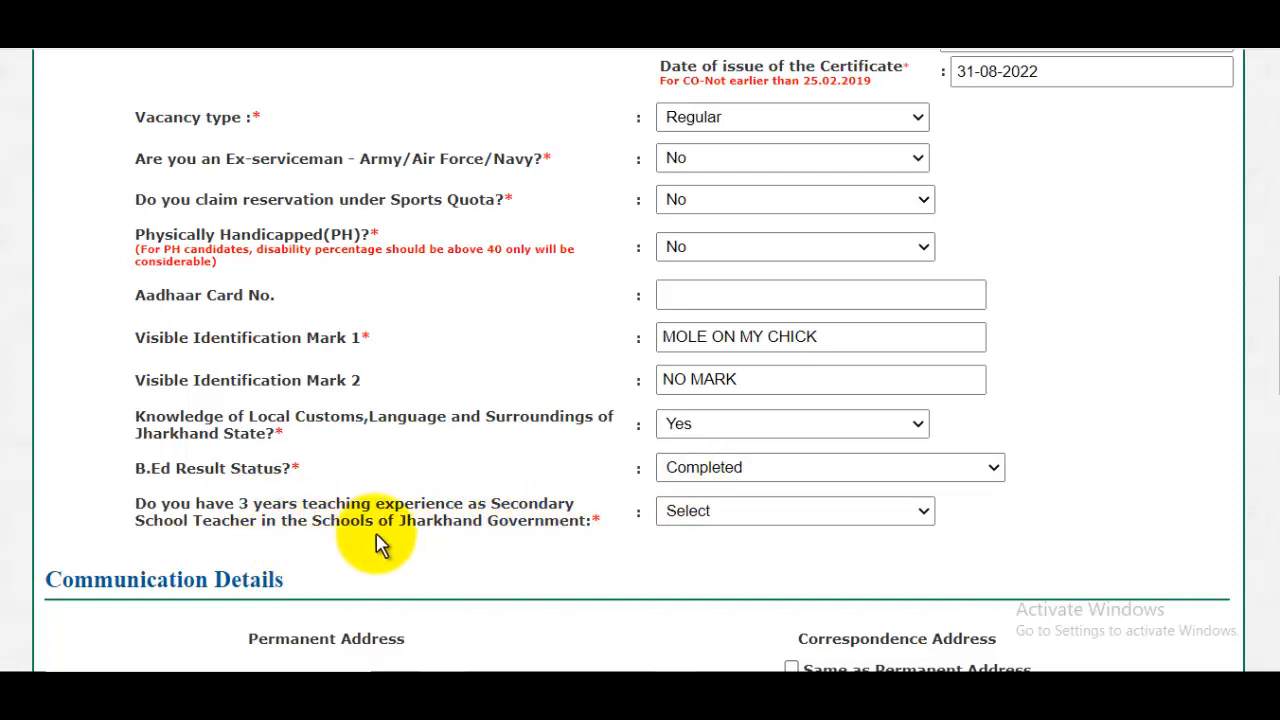
# - Answer Yes to having 3 years of teaching experience as Secondary School Teacher in Jharkhand Government schools
pyautogui.click(667, 530)
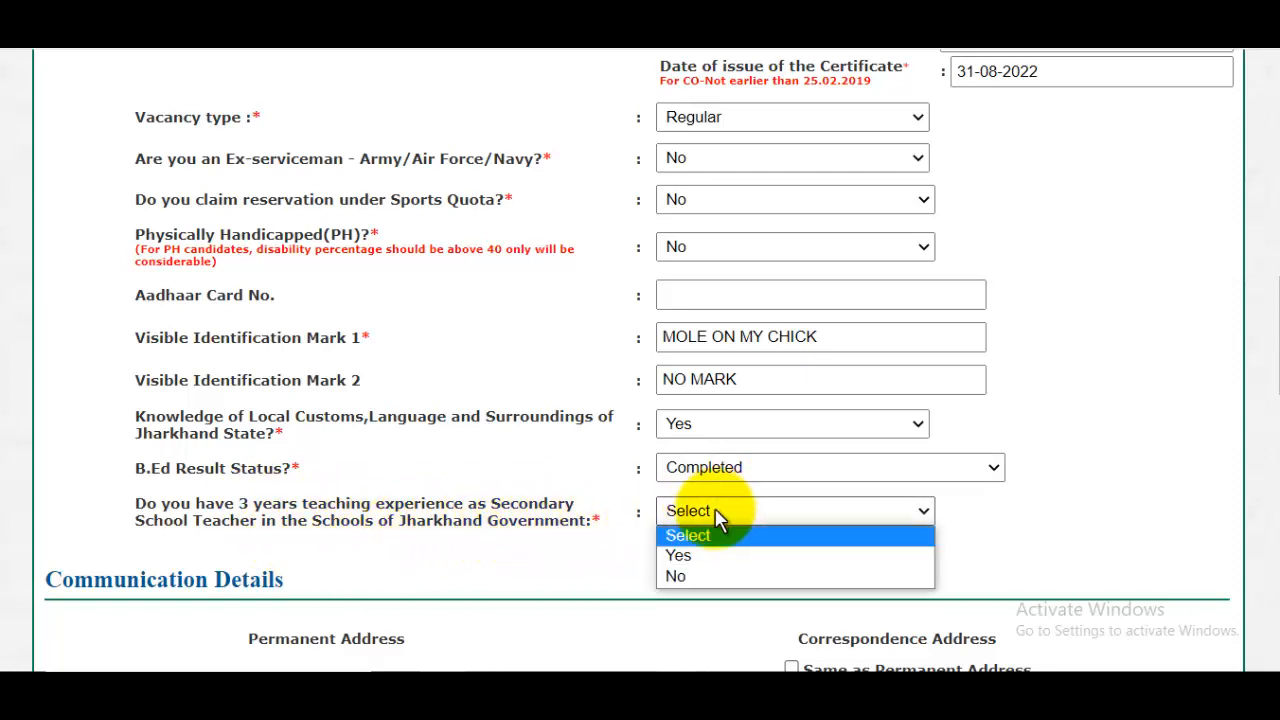
pyautogui.click(684, 575)
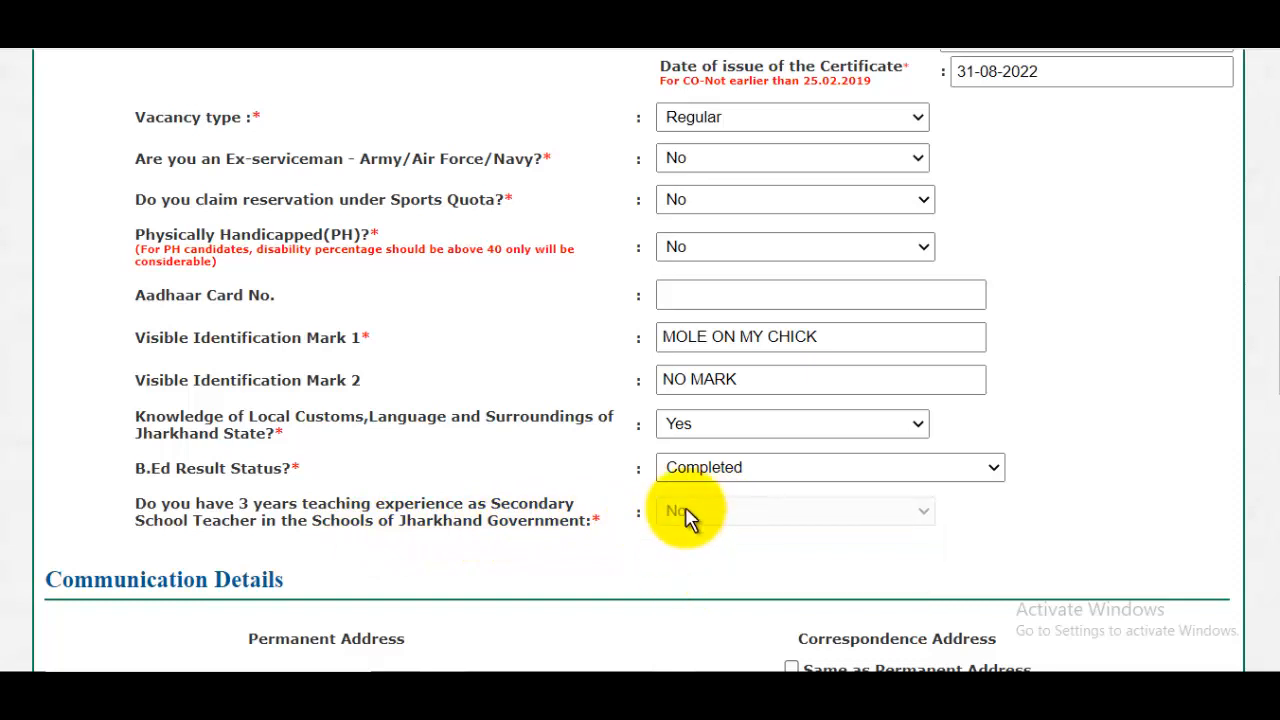
pyautogui.click(712, 526)
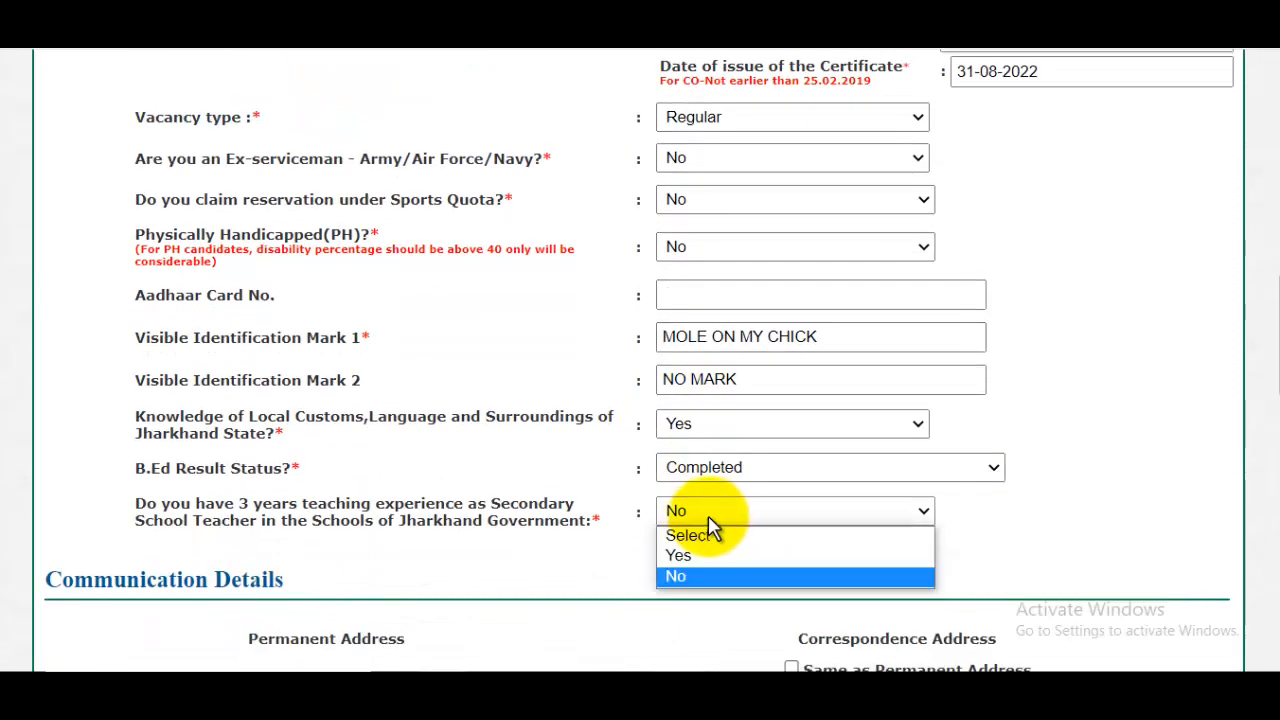
pyautogui.click(685, 558)
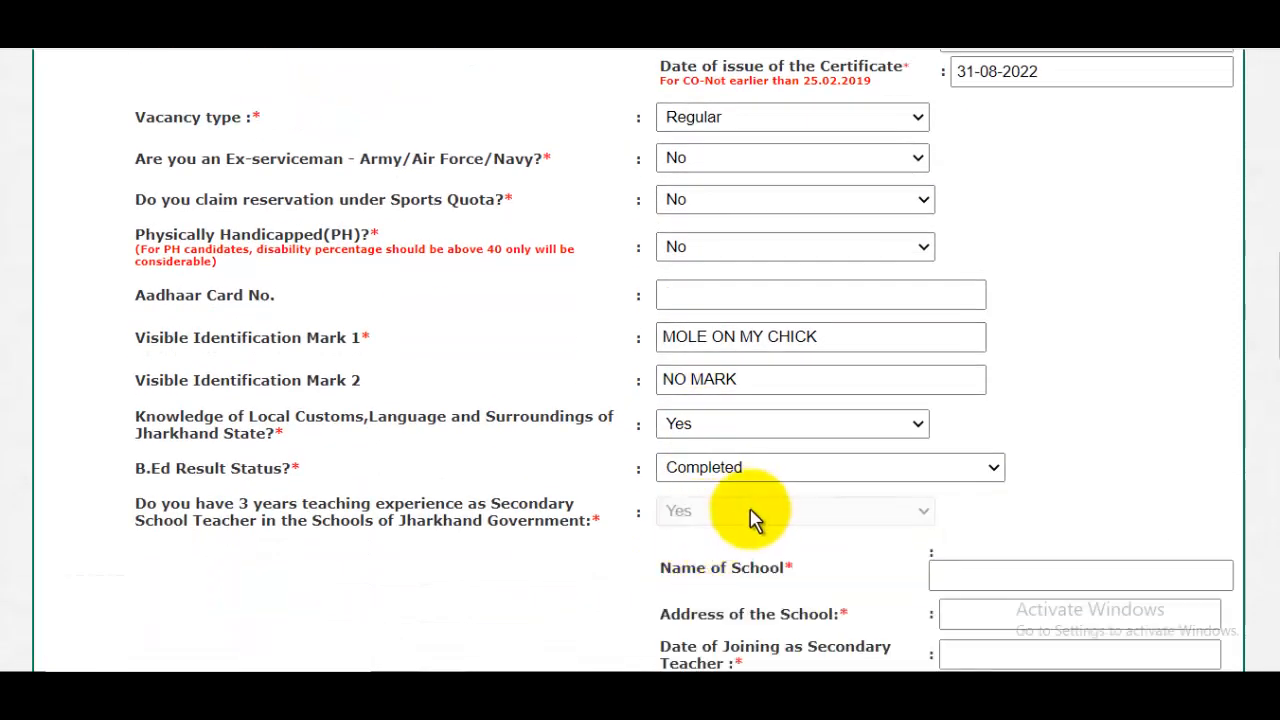
# - Enter RCP INTER COLLAGE as the name of the school and fill in the school's address
pyautogui.scroll(-2, 590, 490)
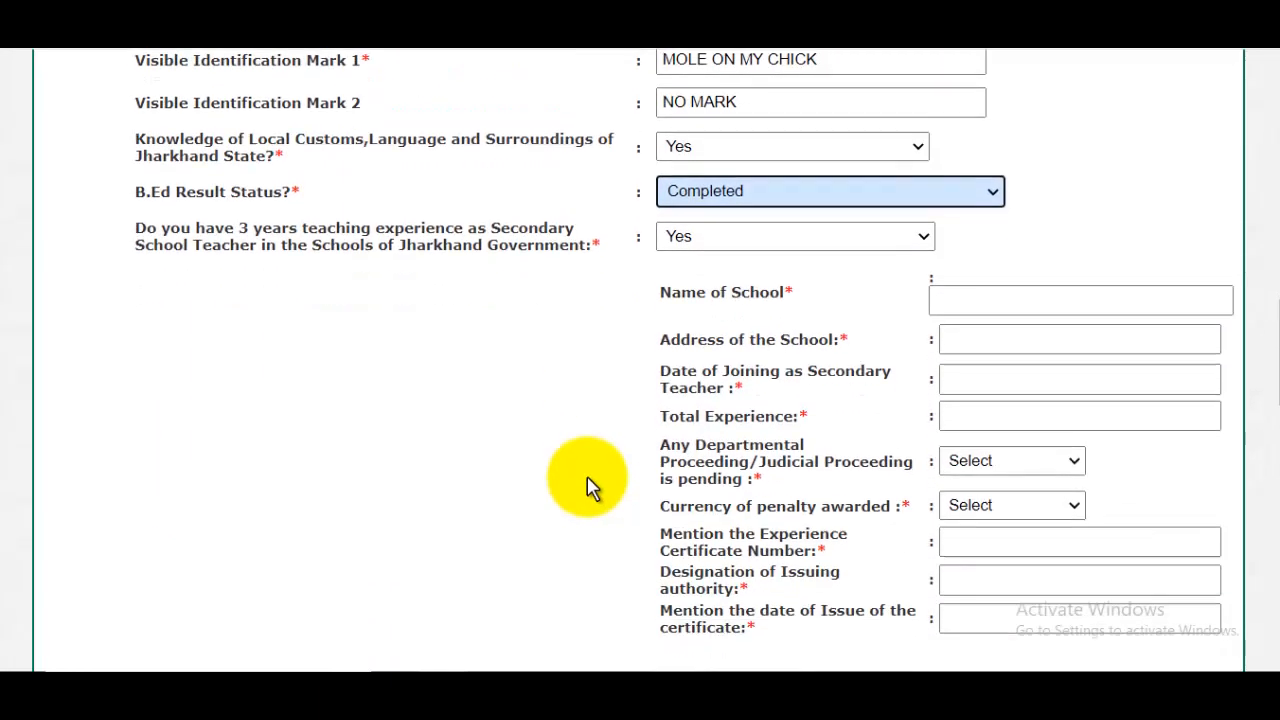
pyautogui.click(1003, 298)
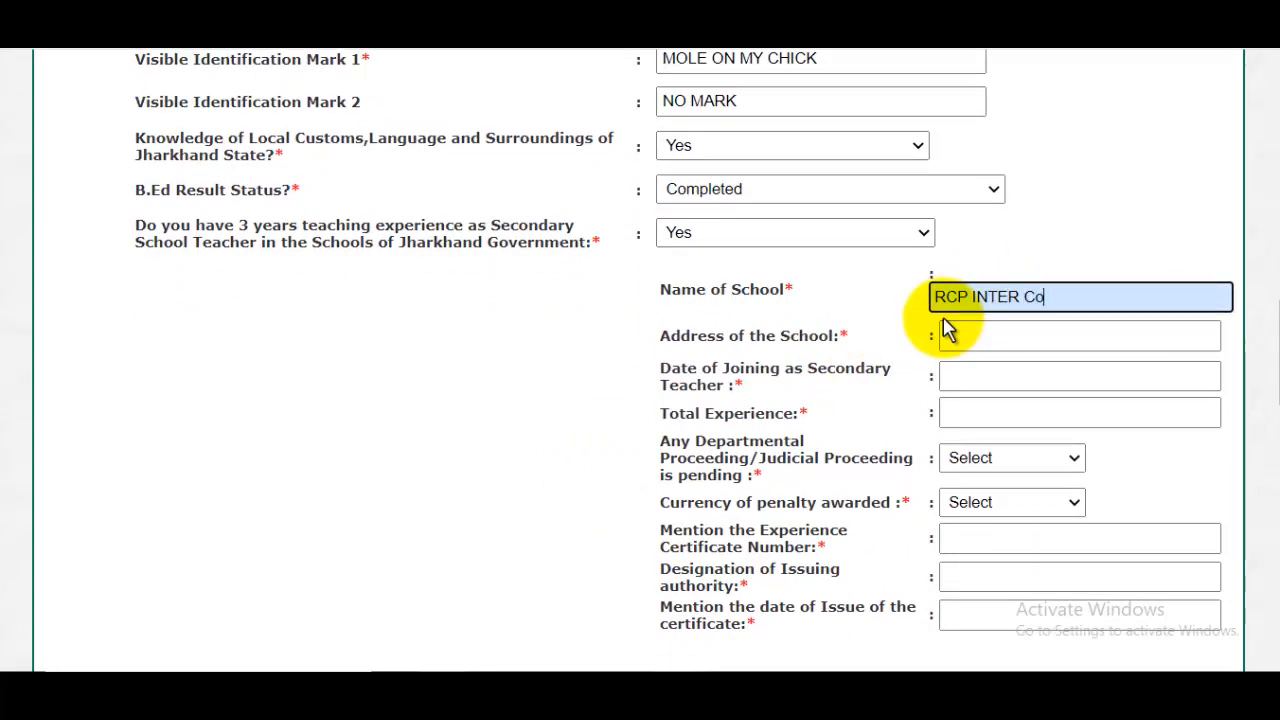
pyautogui.click(1000, 350)
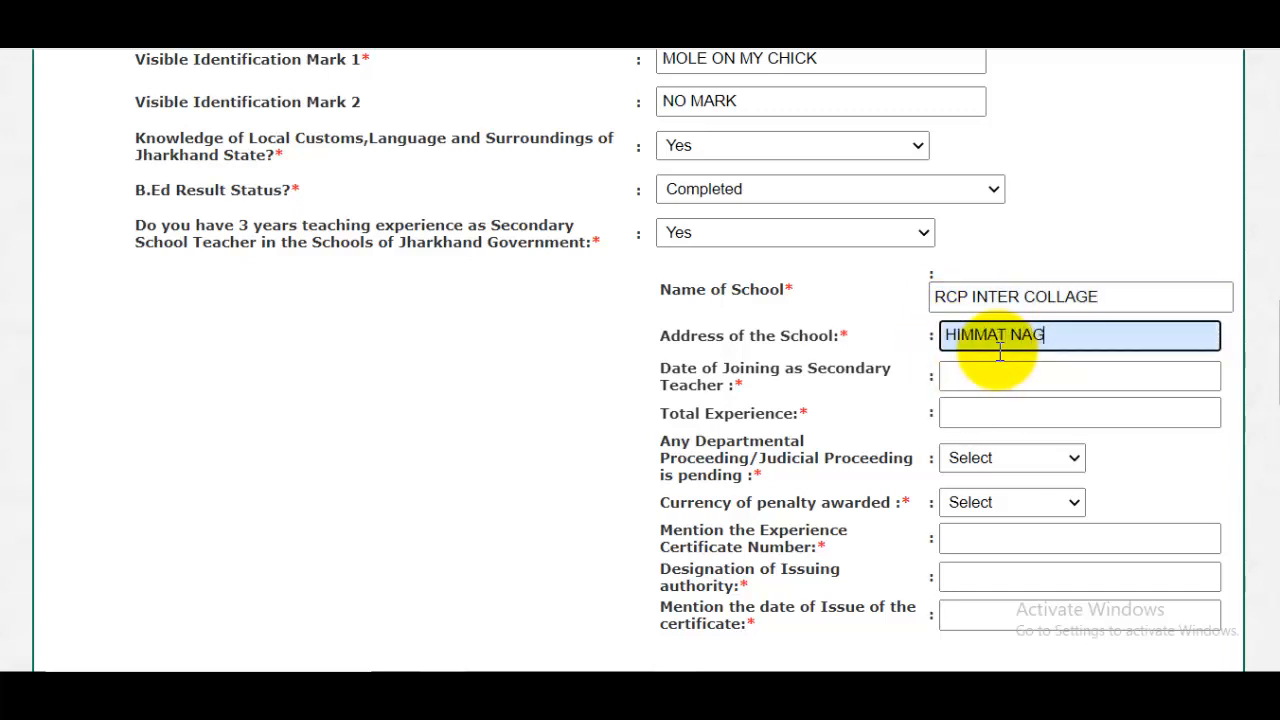
pyautogui.write('HIMMAT NAGAR')
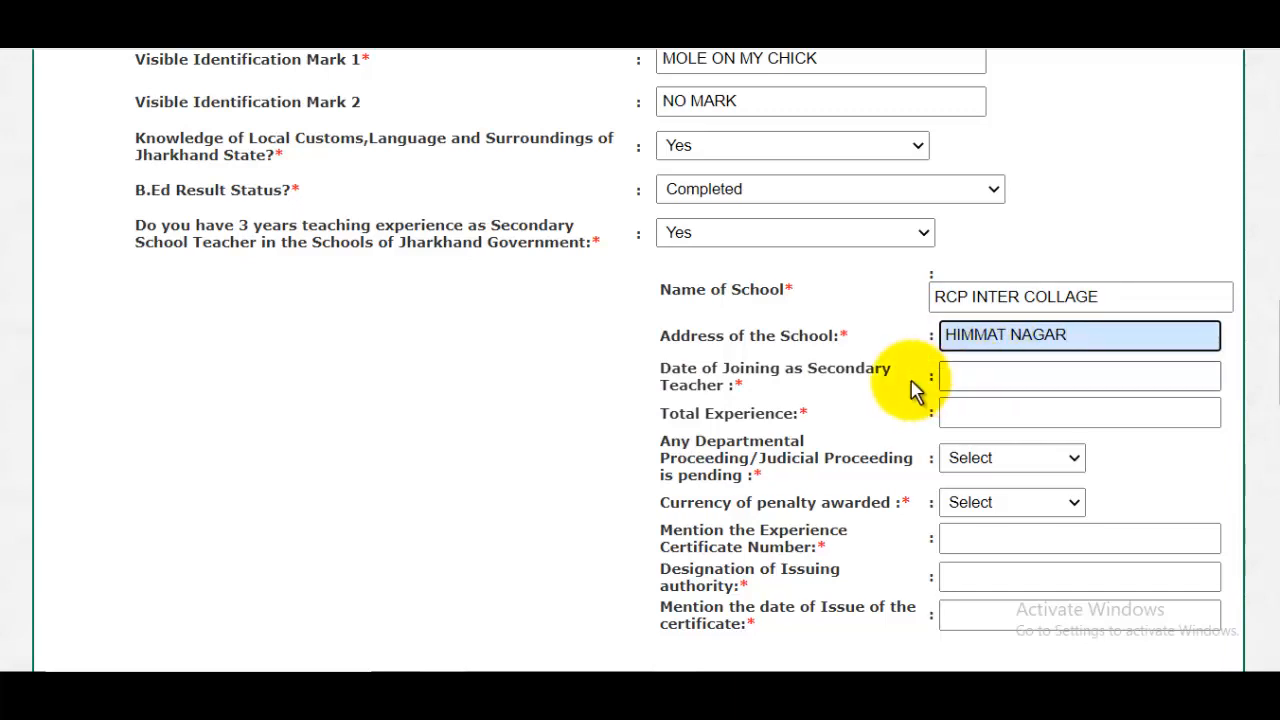
# - Set the date of joining as Secondary Teacher to 16-09-2015 and the total experience to 3
pyautogui.click(1008, 380)
pyautogui.click(1212, 418)
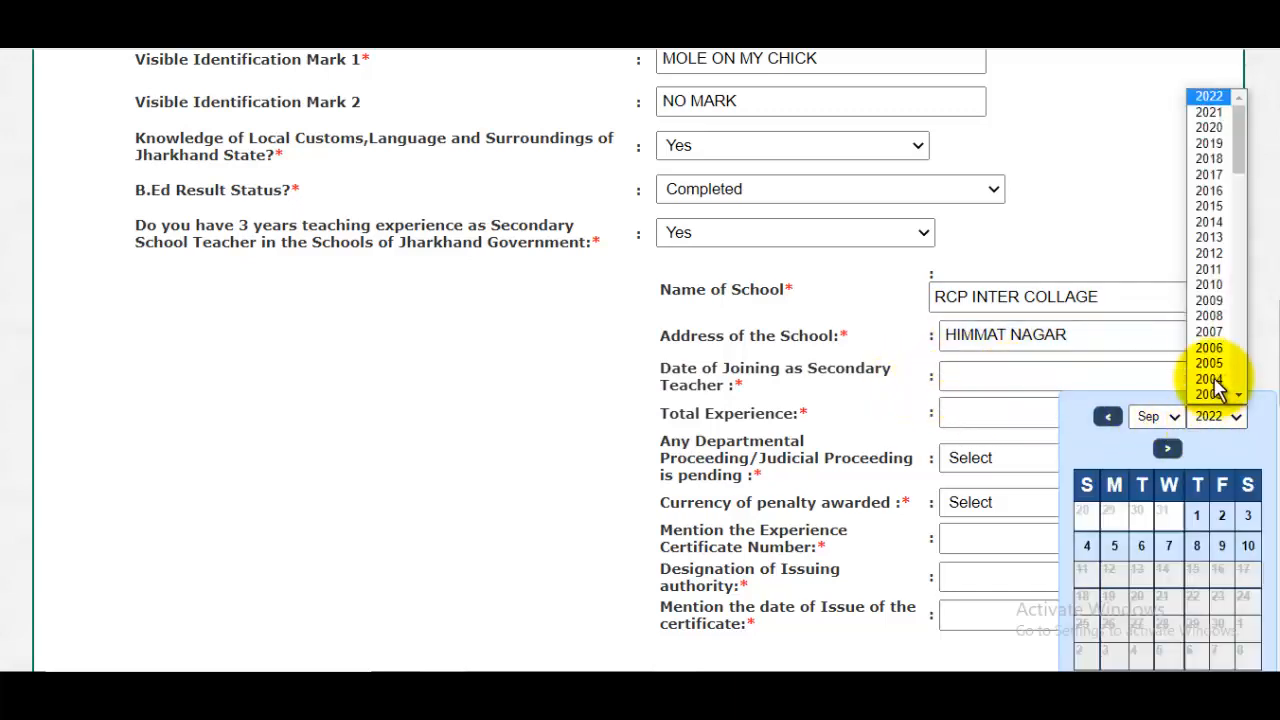
pyautogui.click(986, 418)
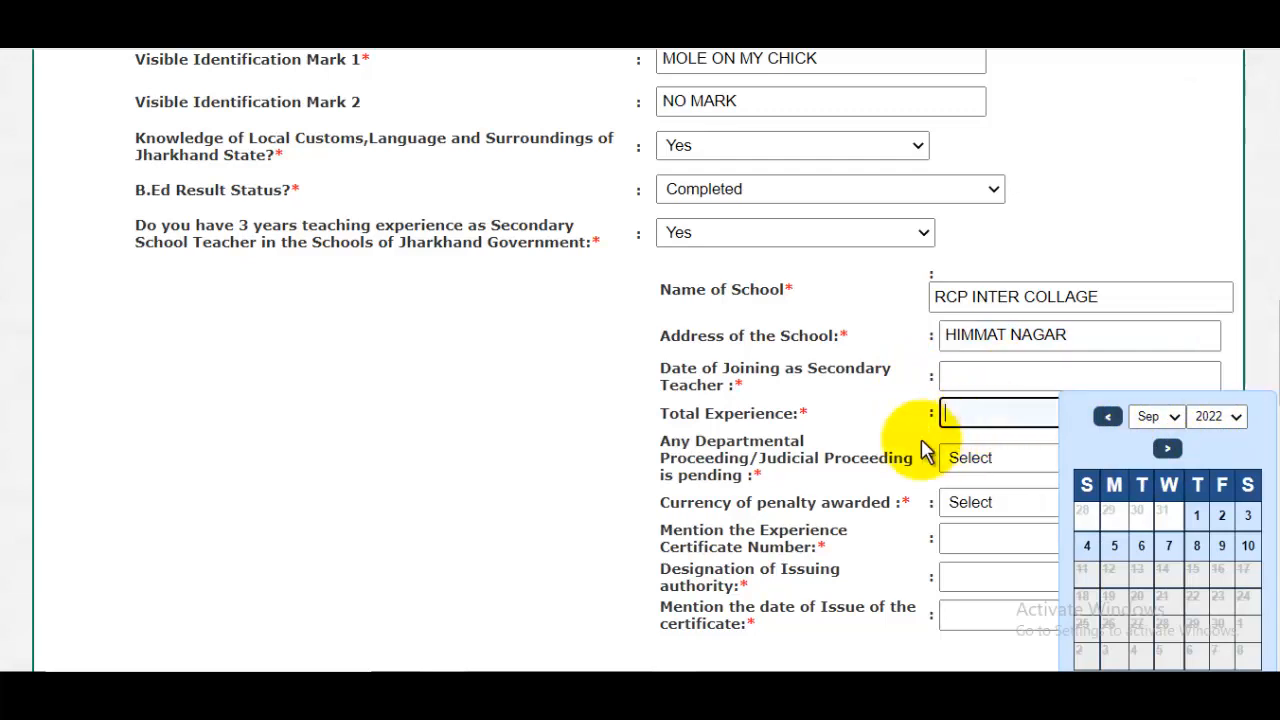
pyautogui.click(1012, 470)
pyautogui.click(1037, 457)
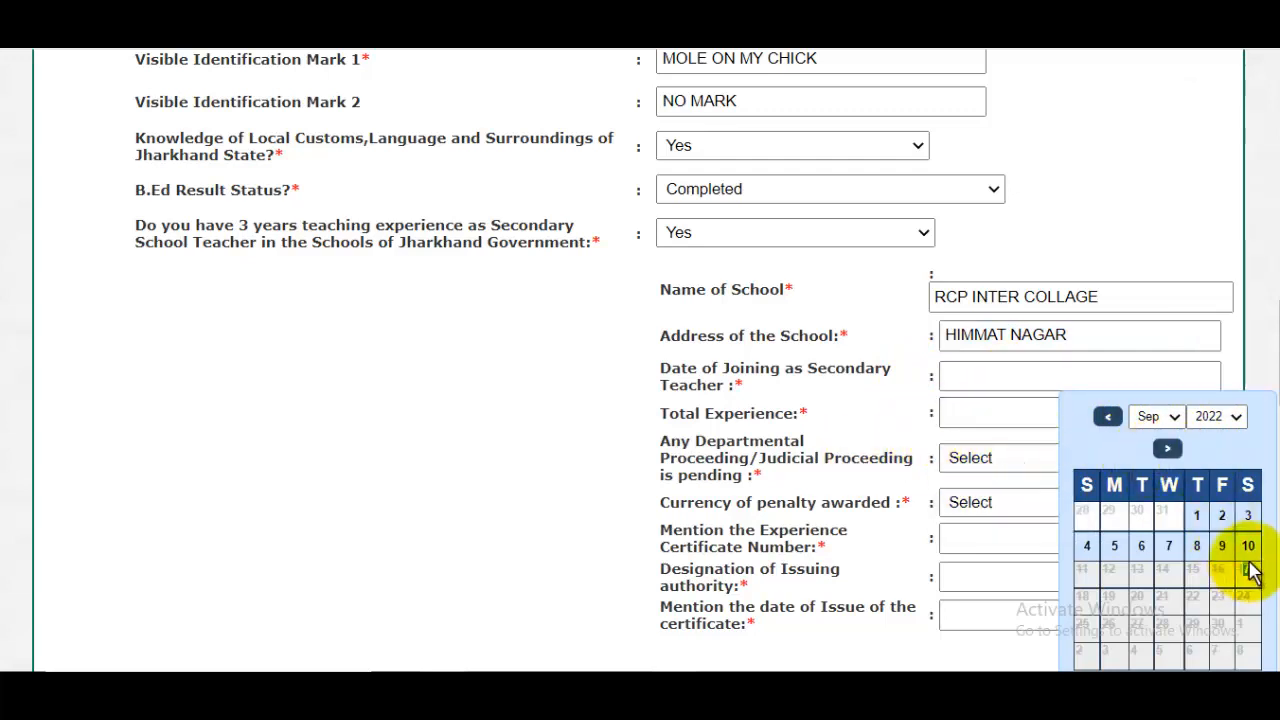
pyautogui.click(1006, 413)
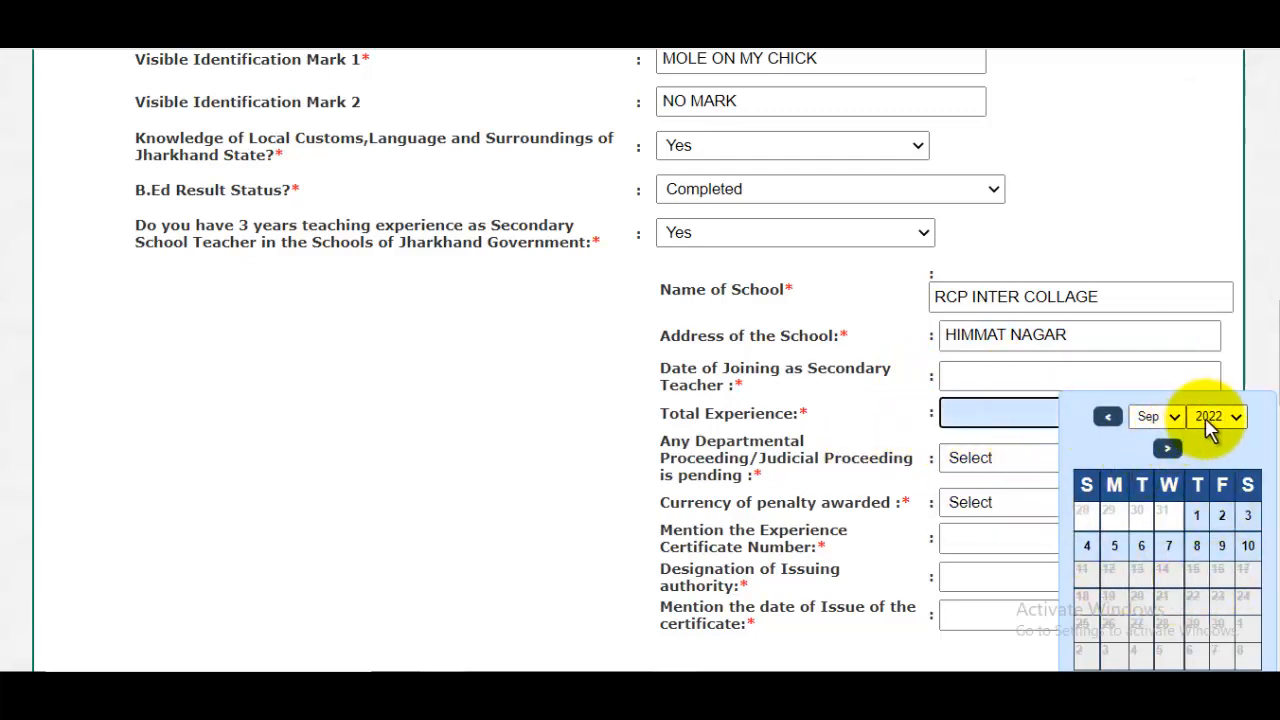
pyautogui.click(1212, 418)
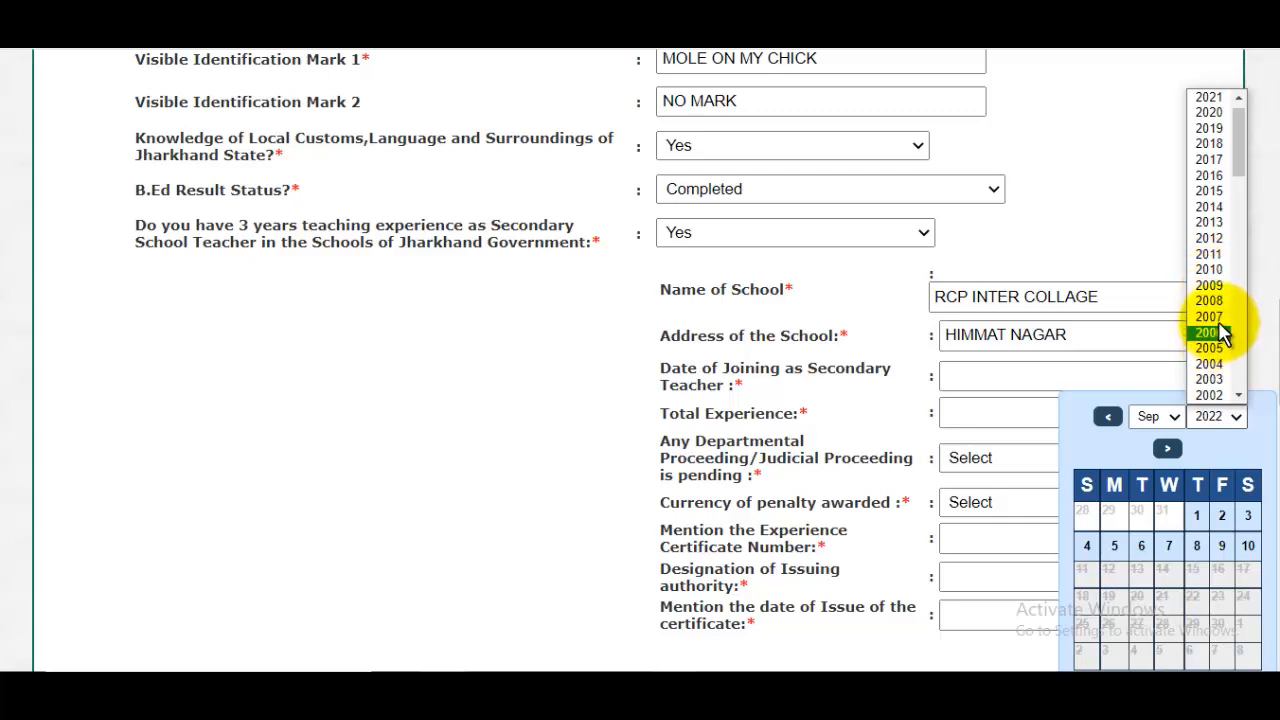
pyautogui.click(1209, 189)
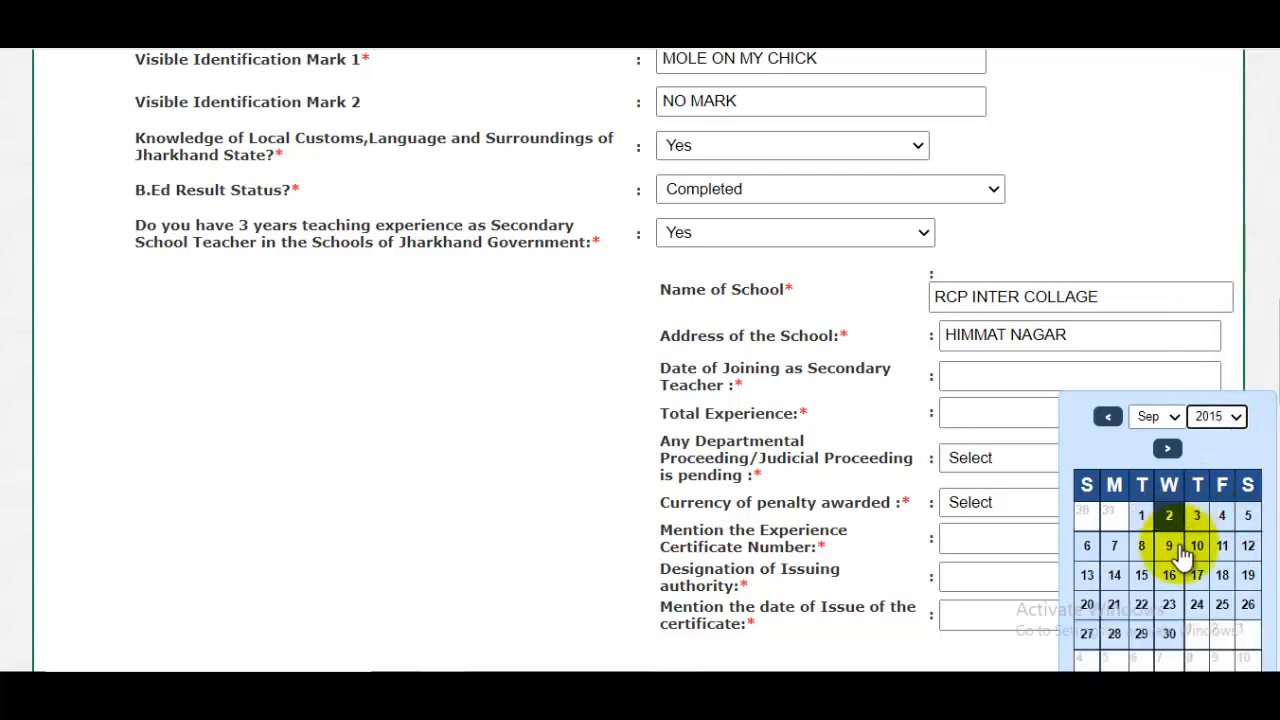
pyautogui.click(1168, 575)
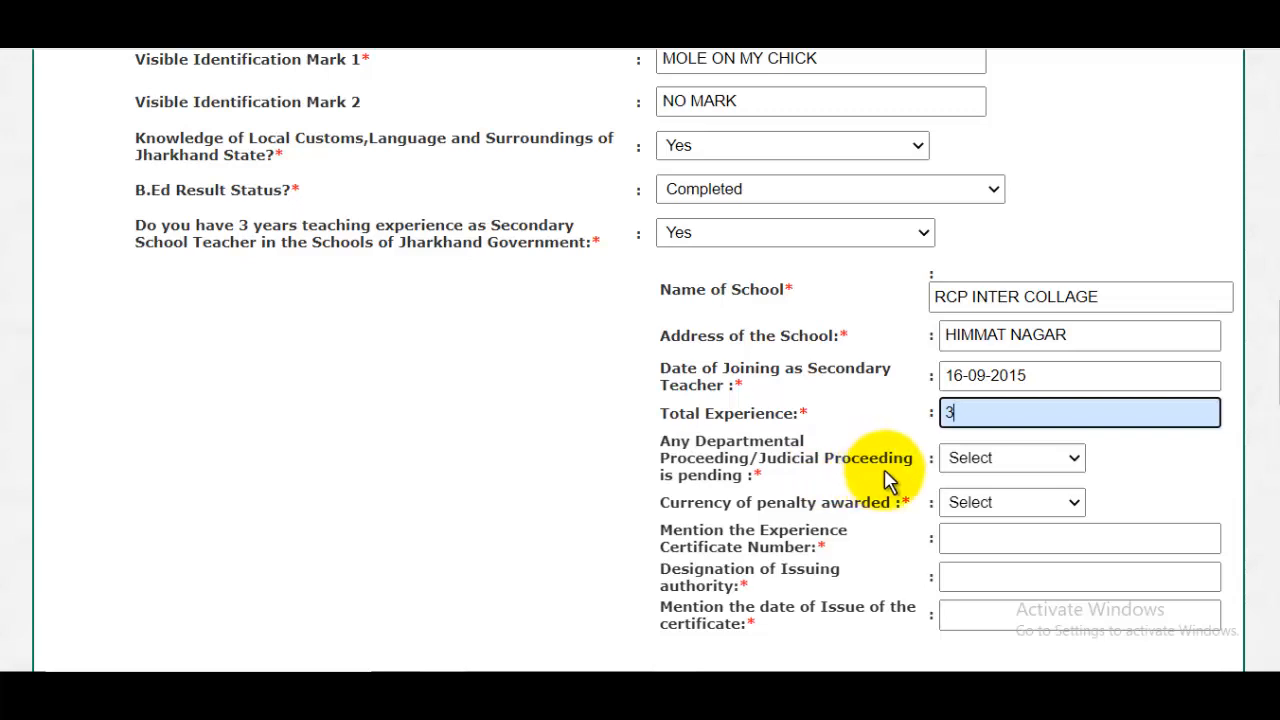
# - Answer No to pending departmental or judicial proceedings and No to currency of penalty awarded
pyautogui.click(1000, 460)
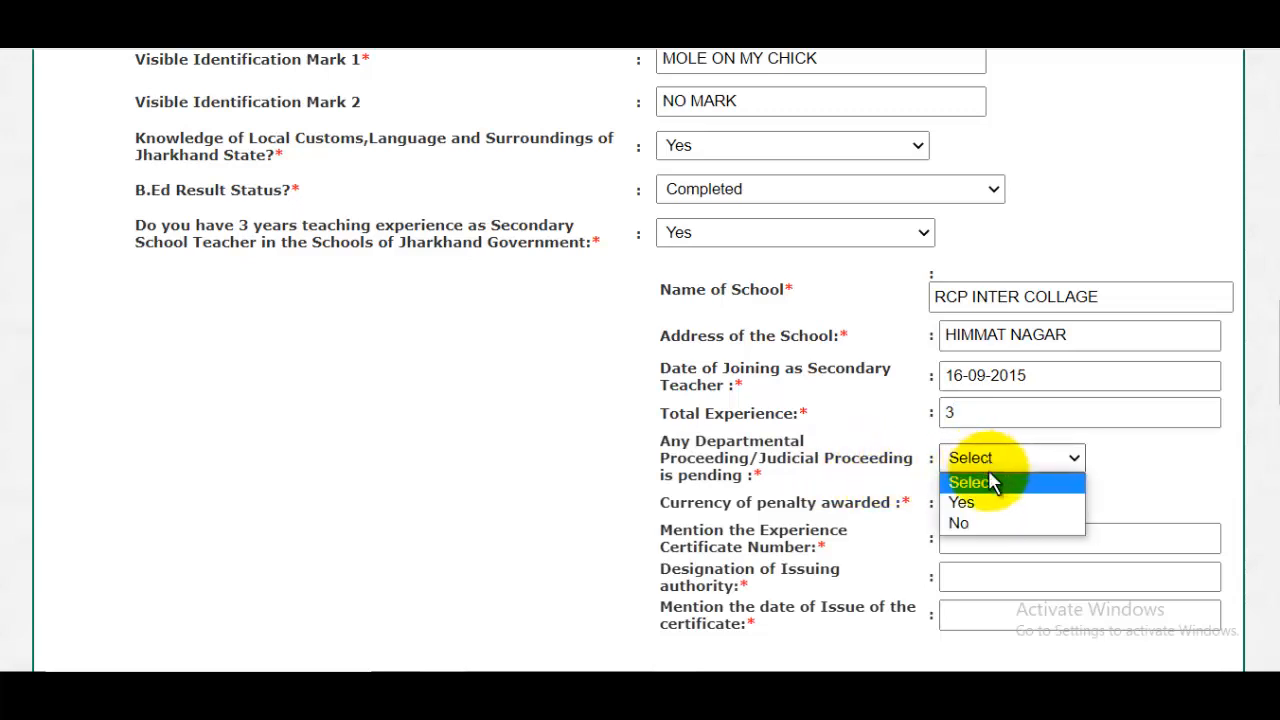
pyautogui.click(972, 522)
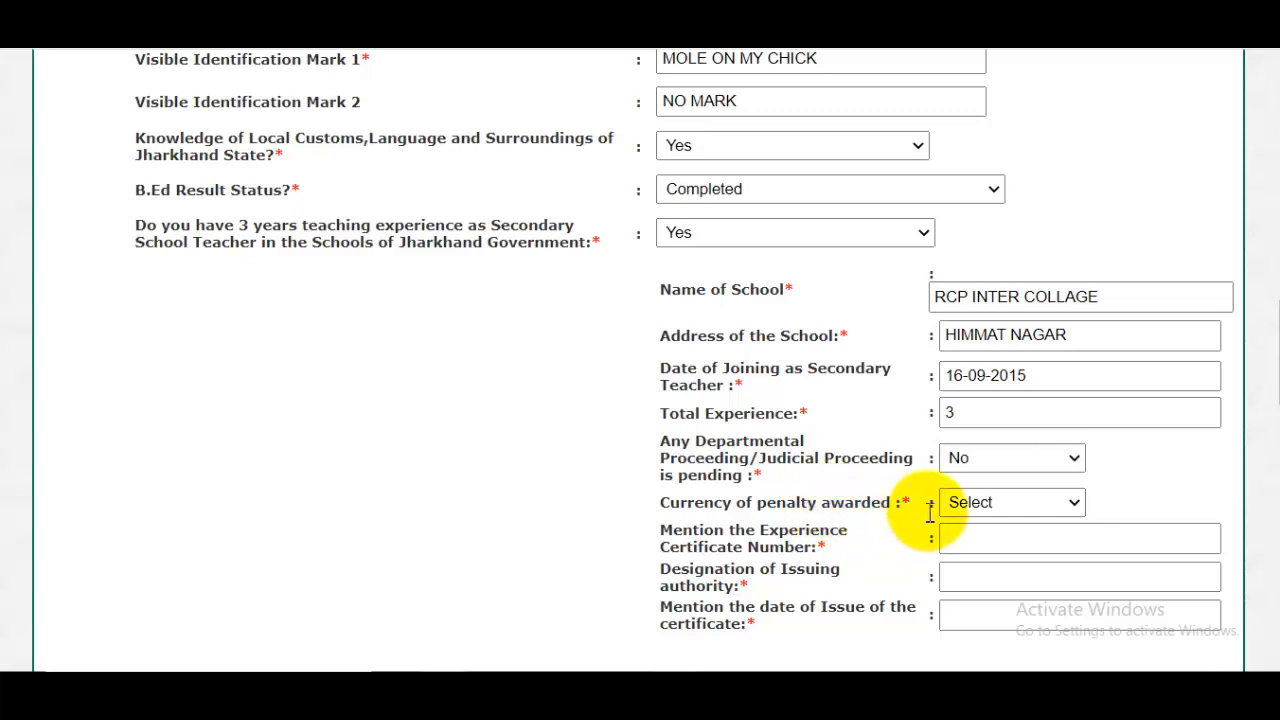
pyautogui.click(992, 505)
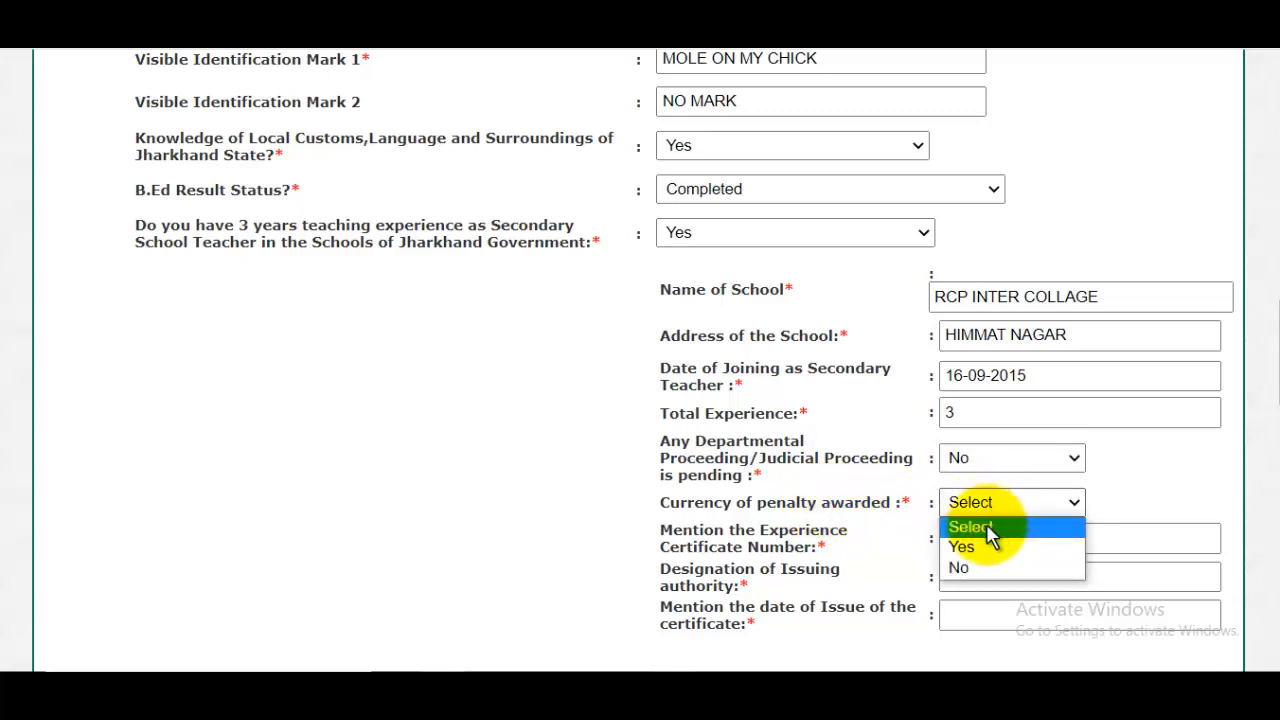
pyautogui.click(968, 566)
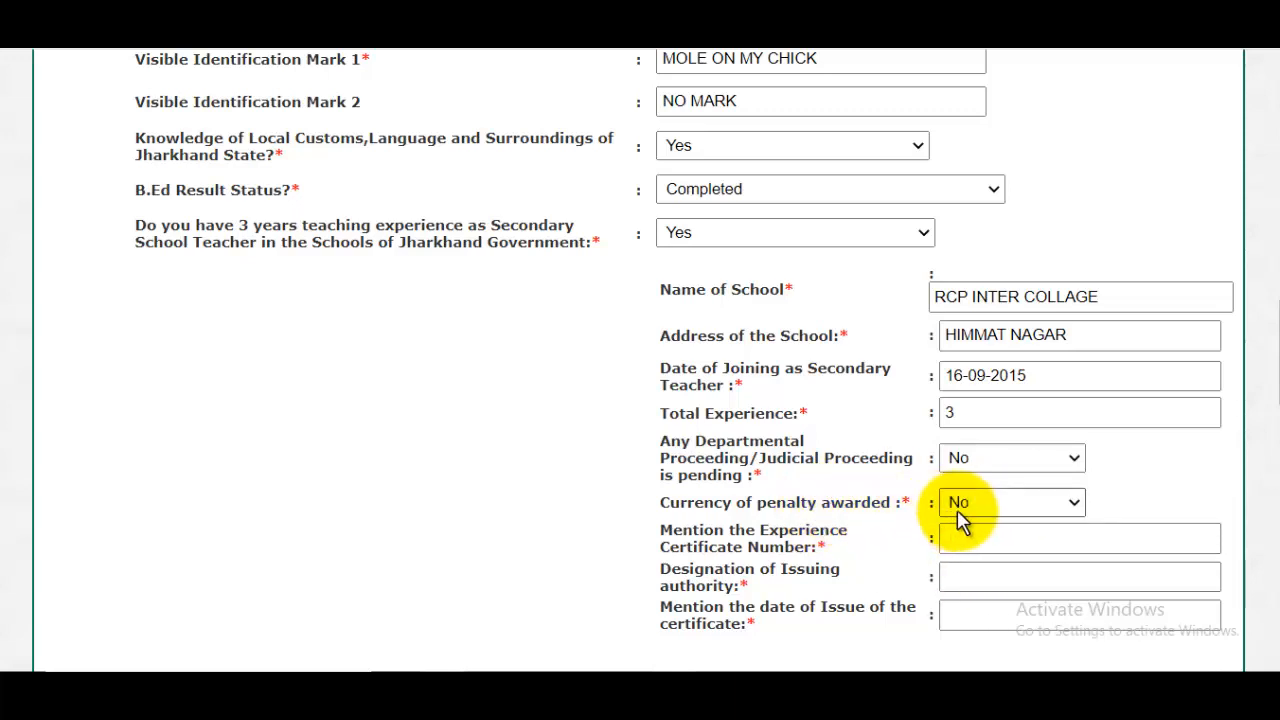
# - Enter the experience certificate number and PRINCIPAL as the designation of the issuing authority
pyautogui.scroll(-1, 746, 419)
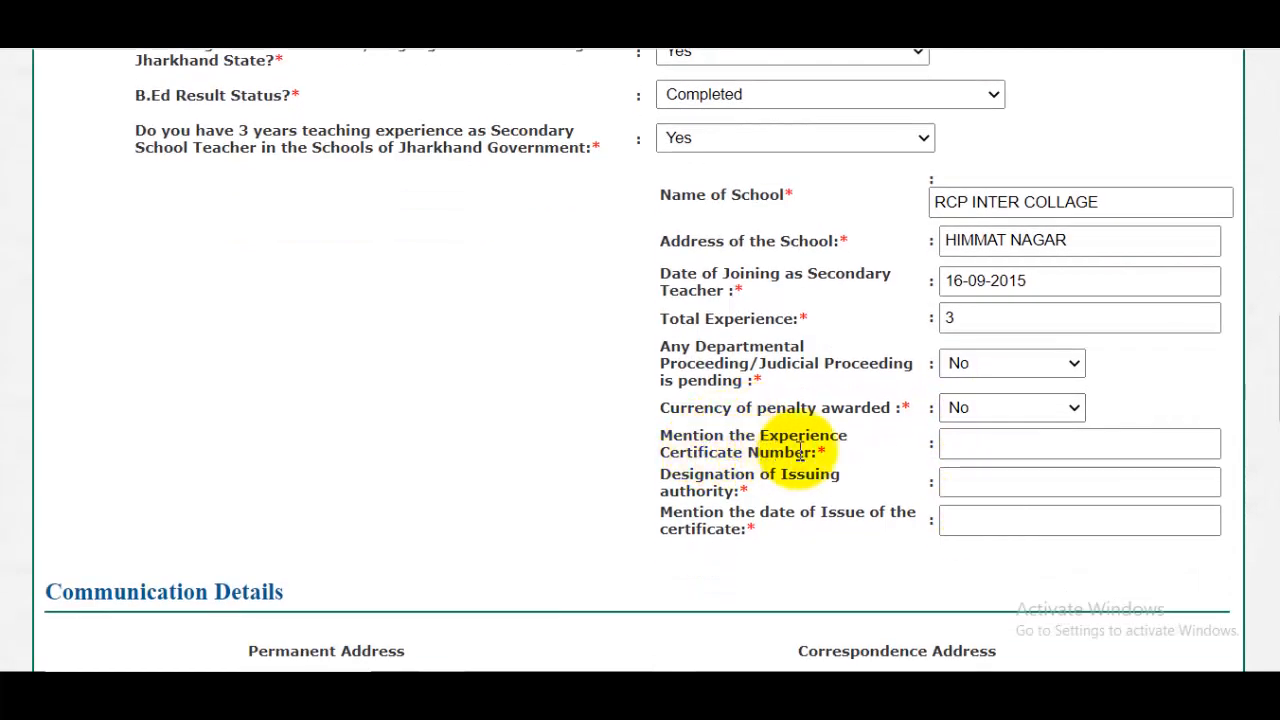
pyautogui.click(1028, 447)
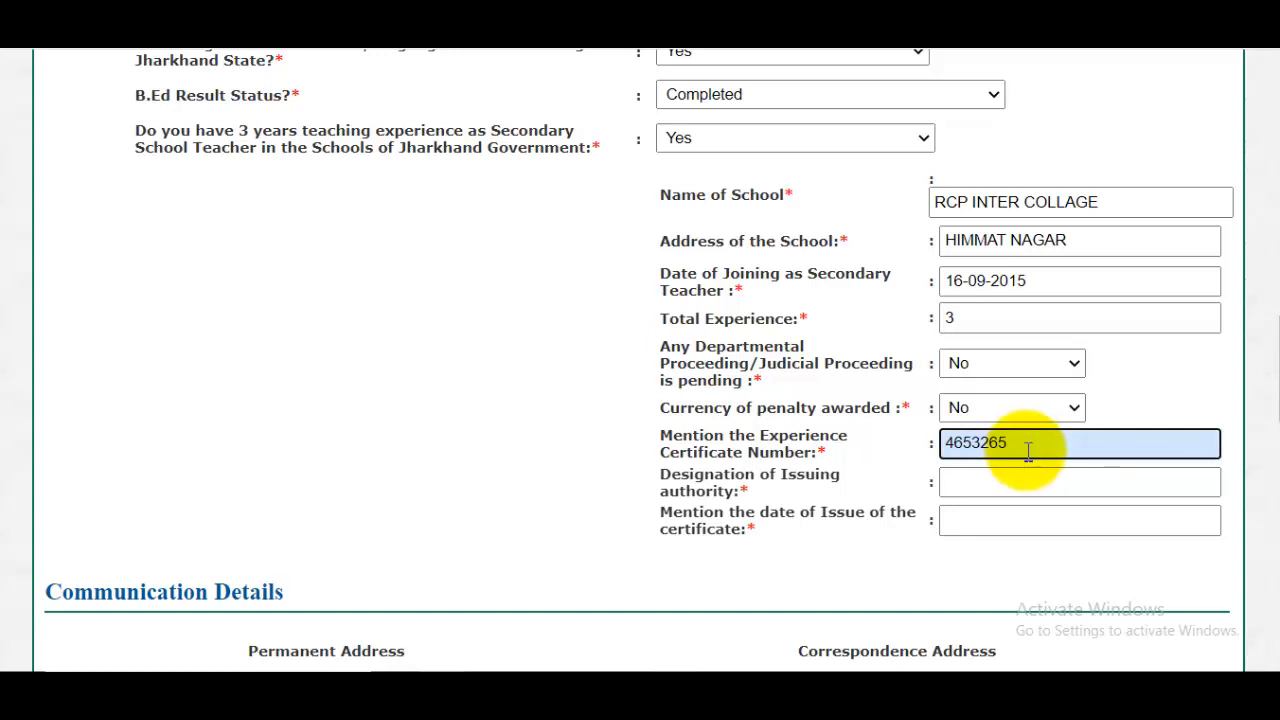
pyautogui.click(985, 488)
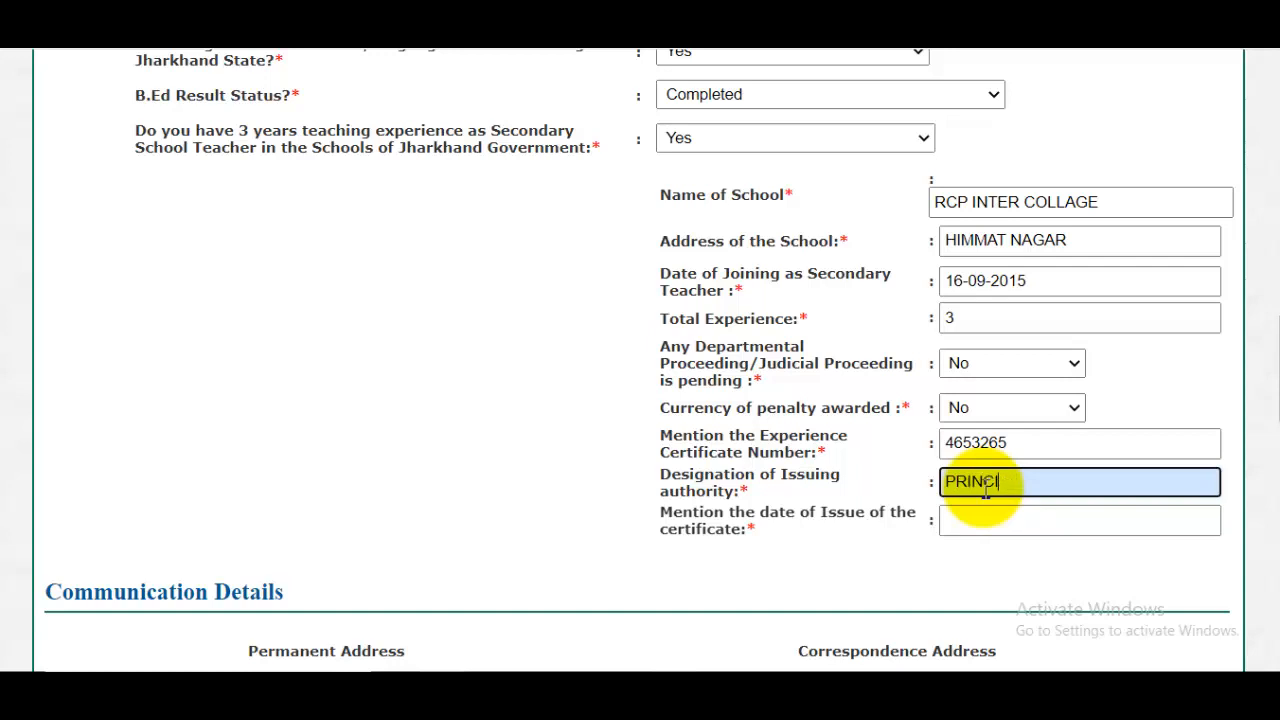
# - Set the experience certificate's date of issue to 02-06-2022
pyautogui.click(990, 525)
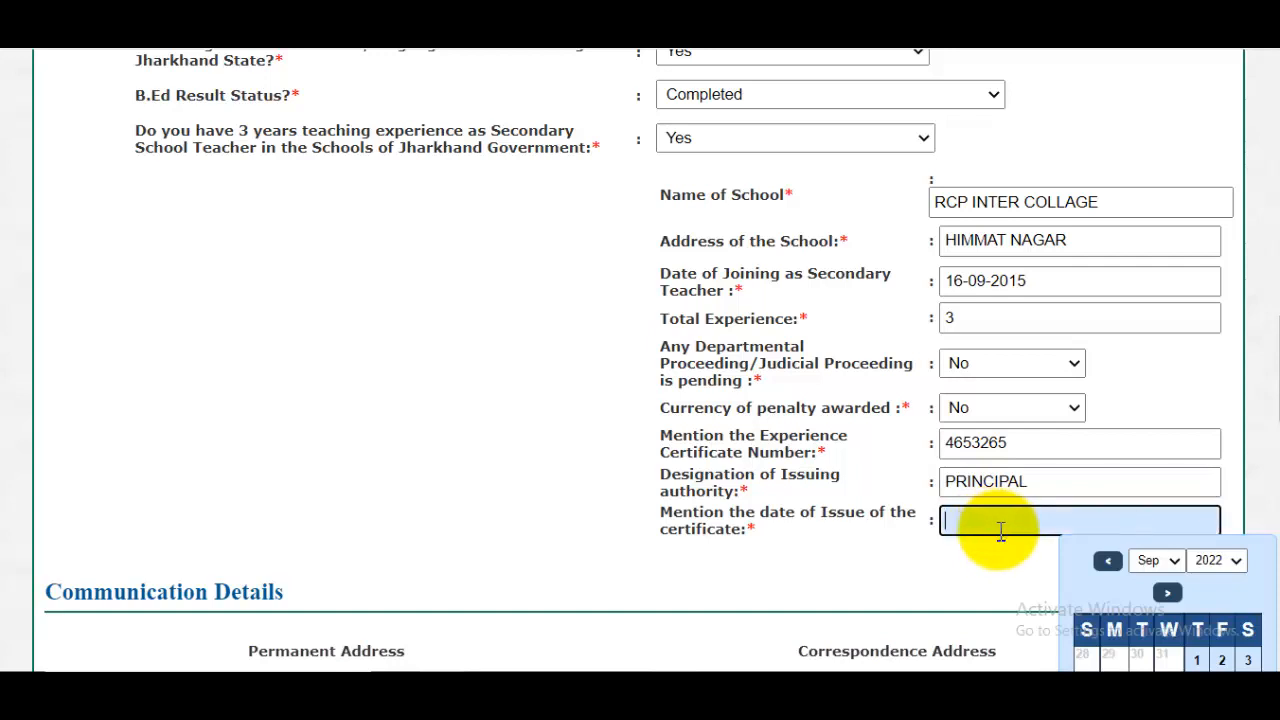
pyautogui.click(1225, 562)
pyautogui.click(1220, 577)
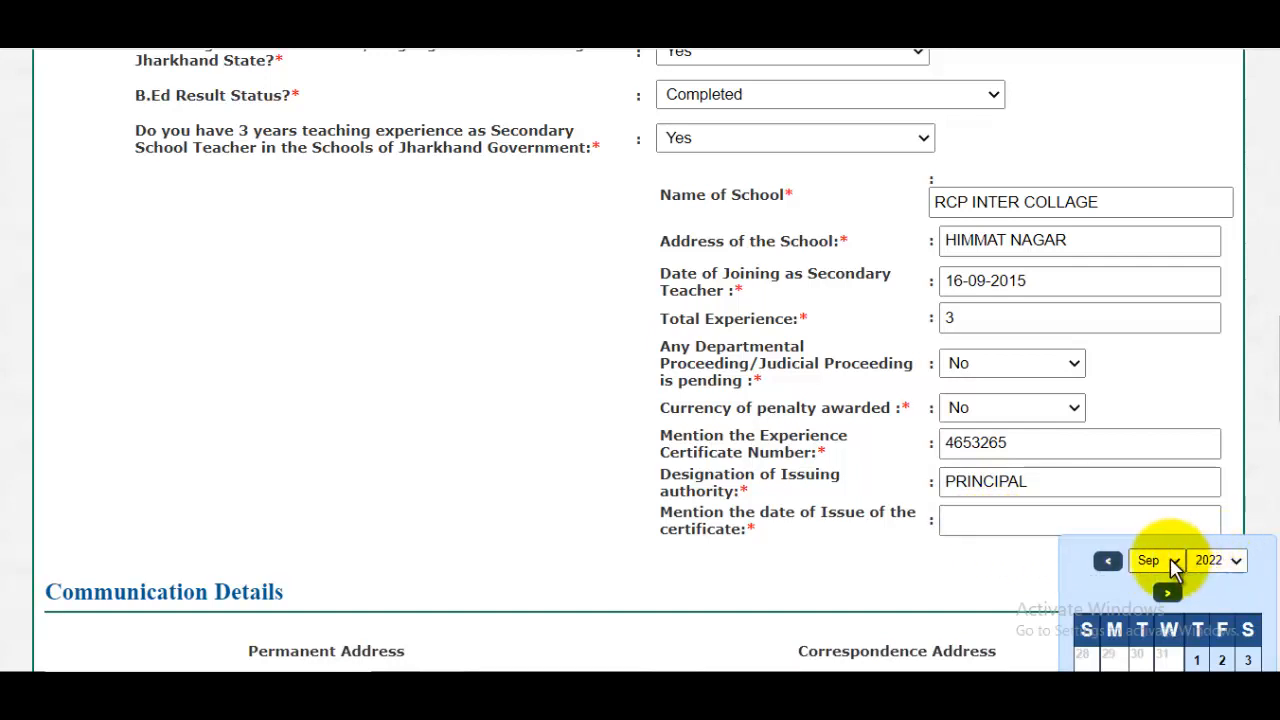
pyautogui.click(1172, 564)
pyautogui.click(1237, 562)
pyautogui.click(1174, 563)
pyautogui.click(1152, 445)
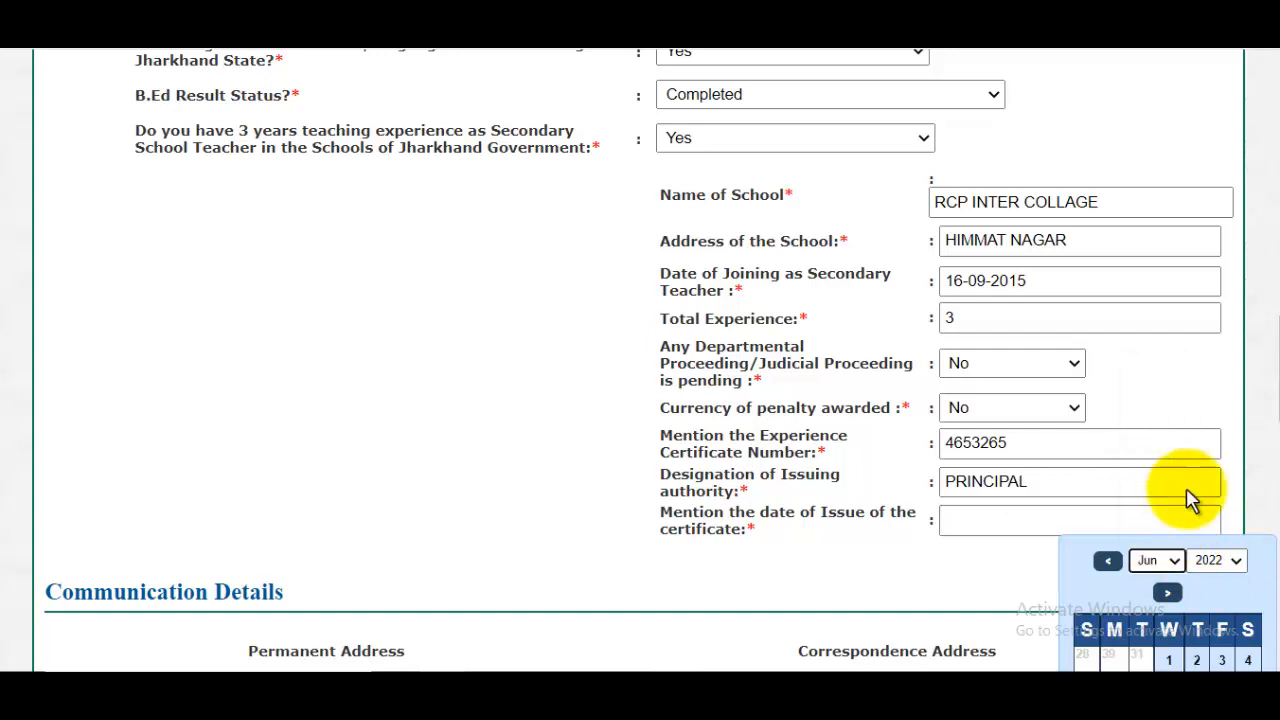
pyautogui.click(1230, 562)
pyautogui.scroll(-2, 1225, 570)
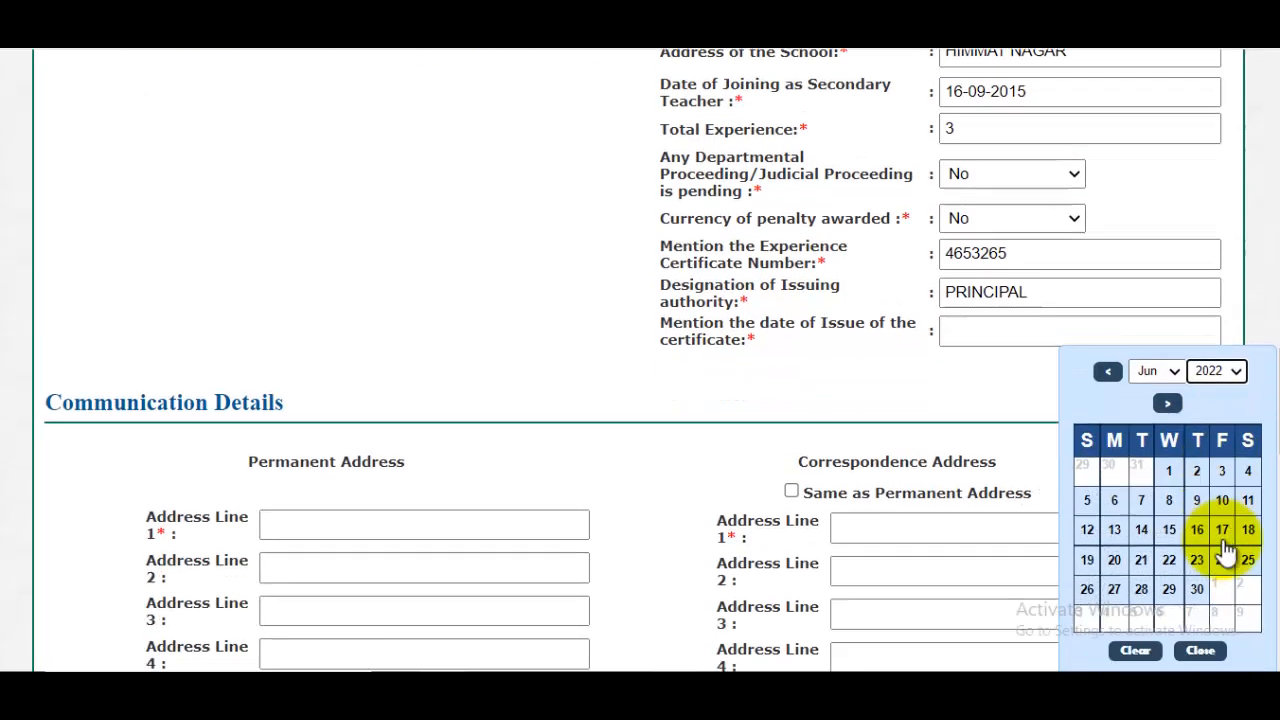
pyautogui.click(1235, 368)
pyautogui.click(1222, 392)
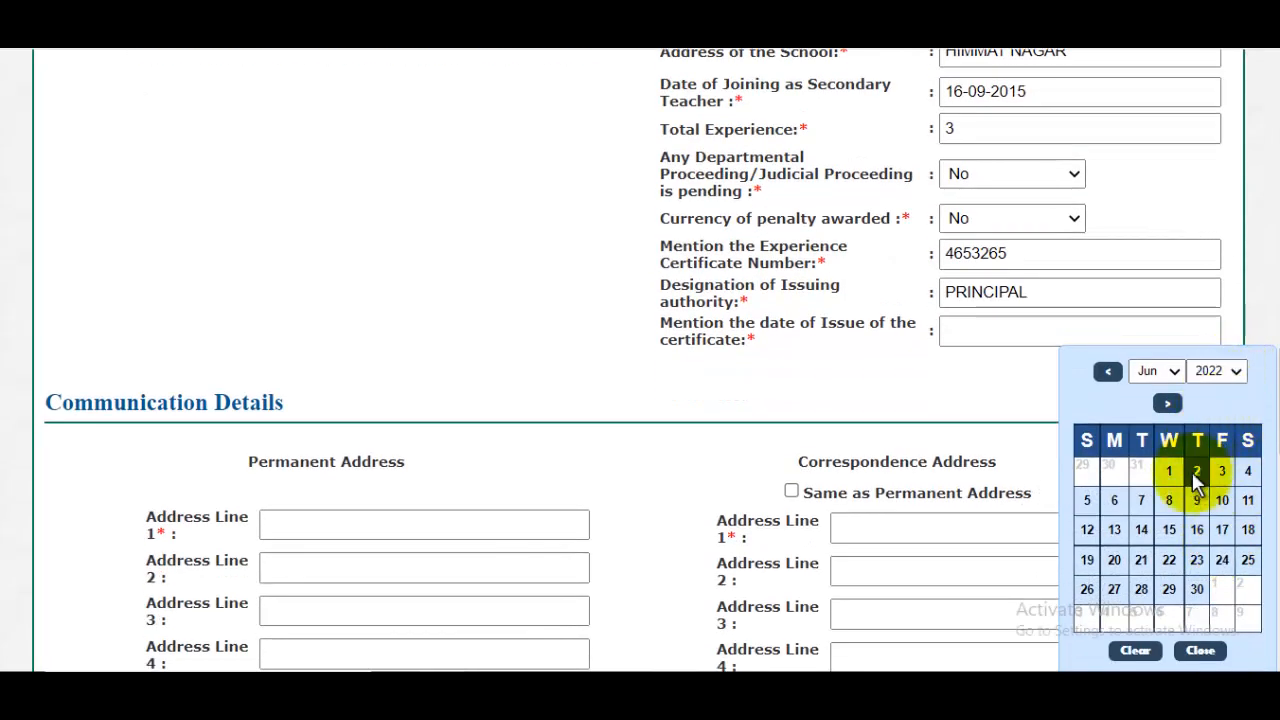
pyautogui.click(1196, 470)
# - Change the experience certificate's date of issue to 01-01-2022
pyautogui.click(1063, 334)
pyautogui.click(1210, 370)
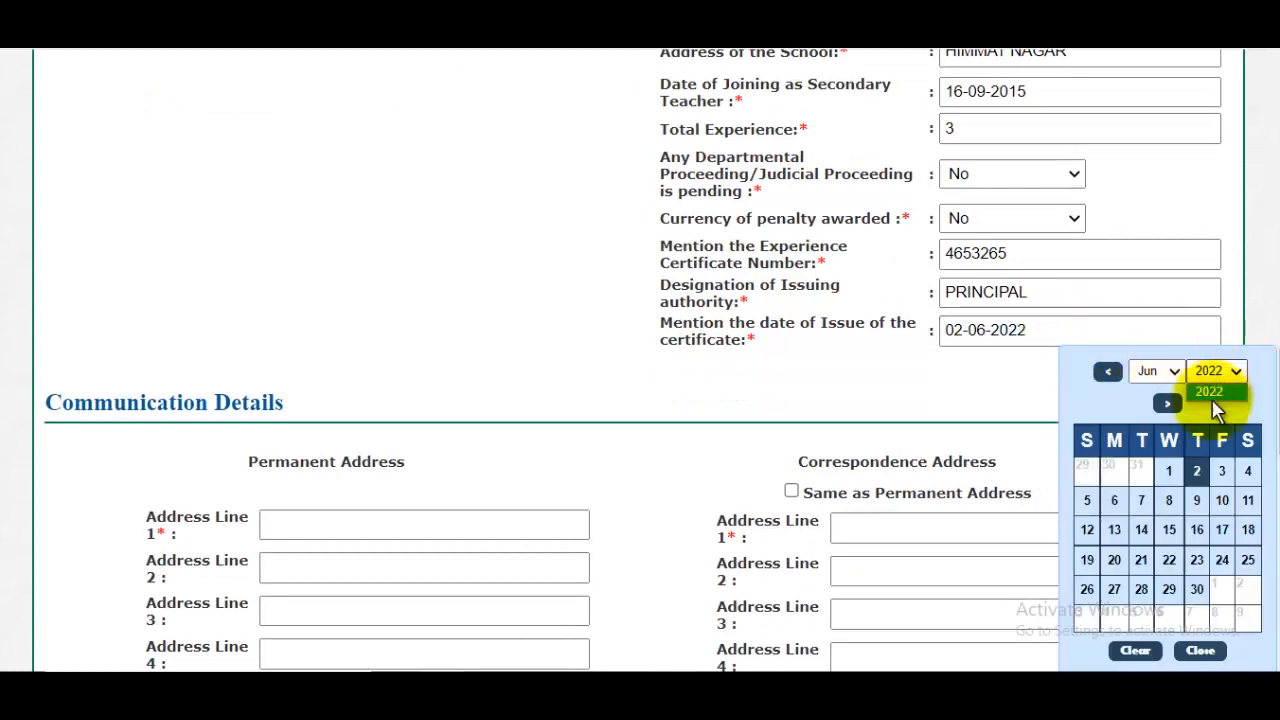
pyautogui.click(1160, 410)
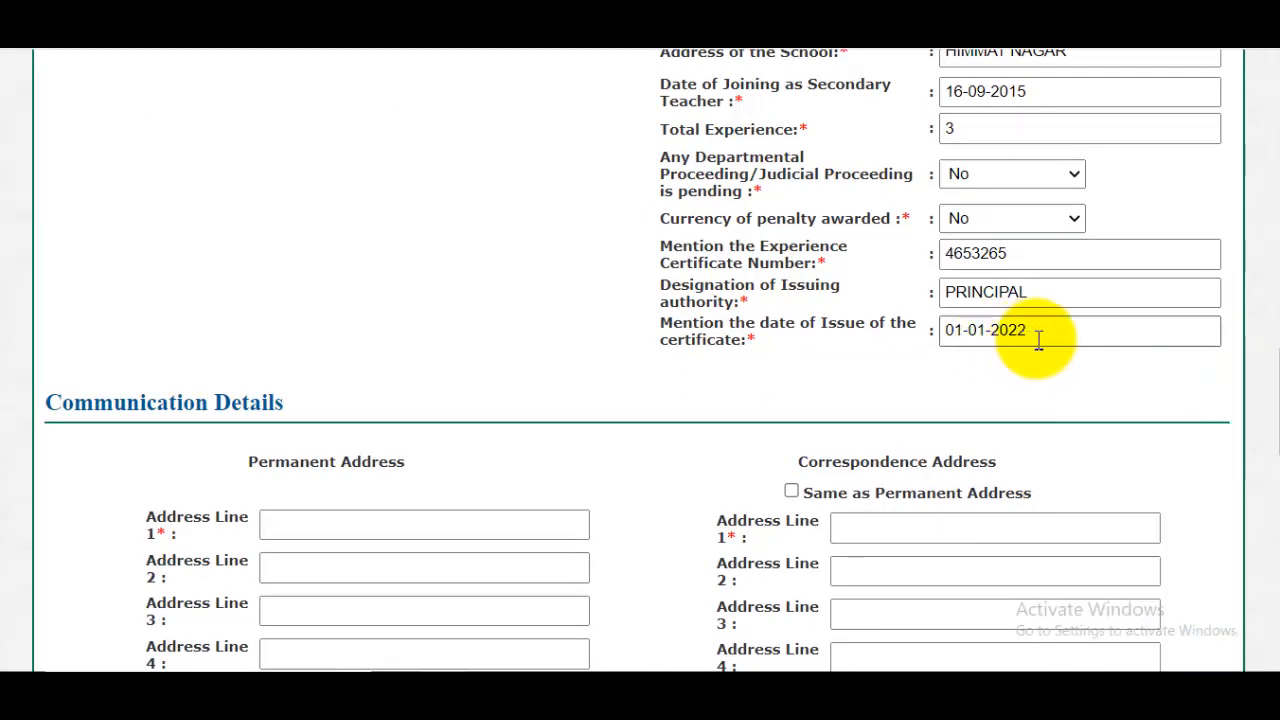
pyautogui.click(1039, 340)
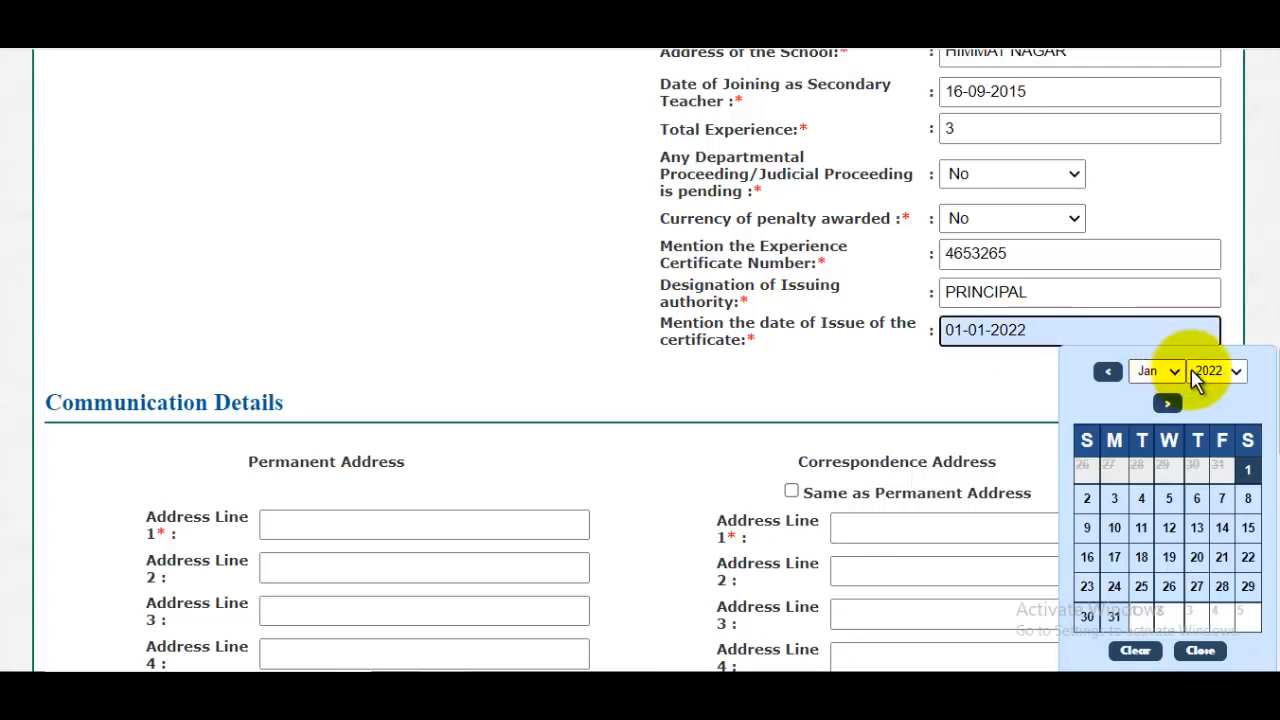
pyautogui.click(1235, 371)
pyautogui.click(1207, 395)
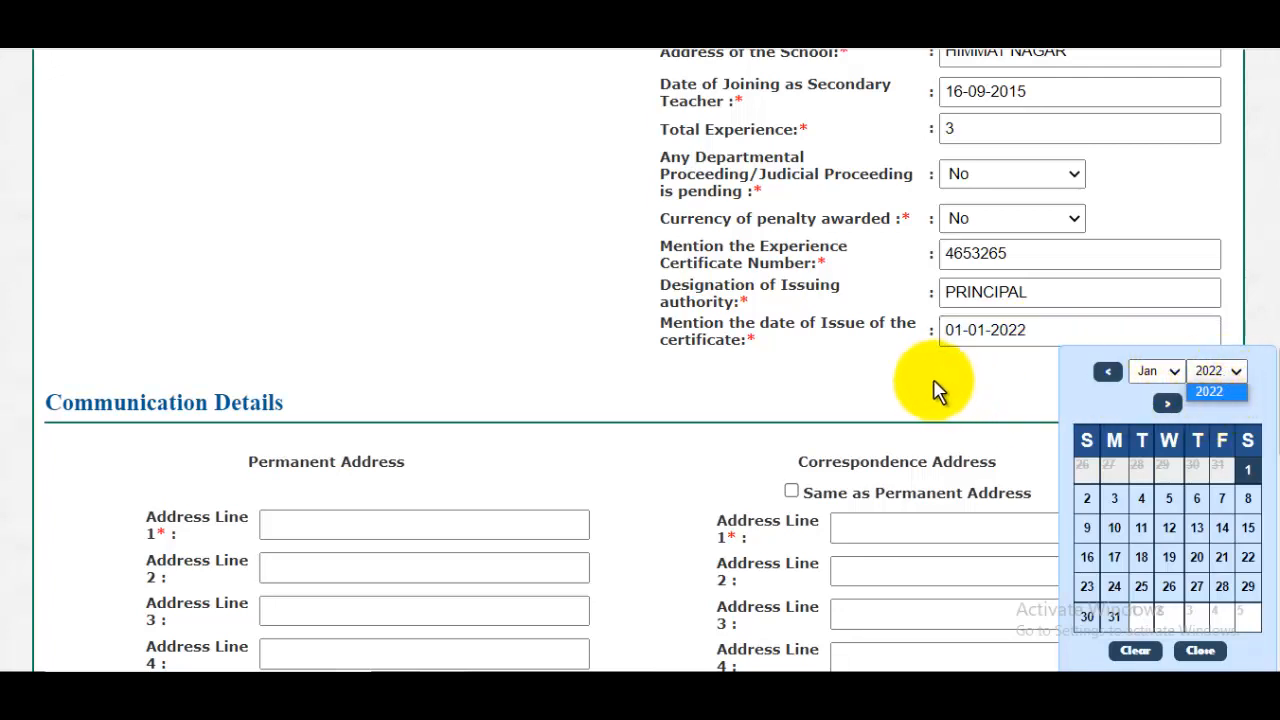
pyautogui.scroll(-3, 503, 413)
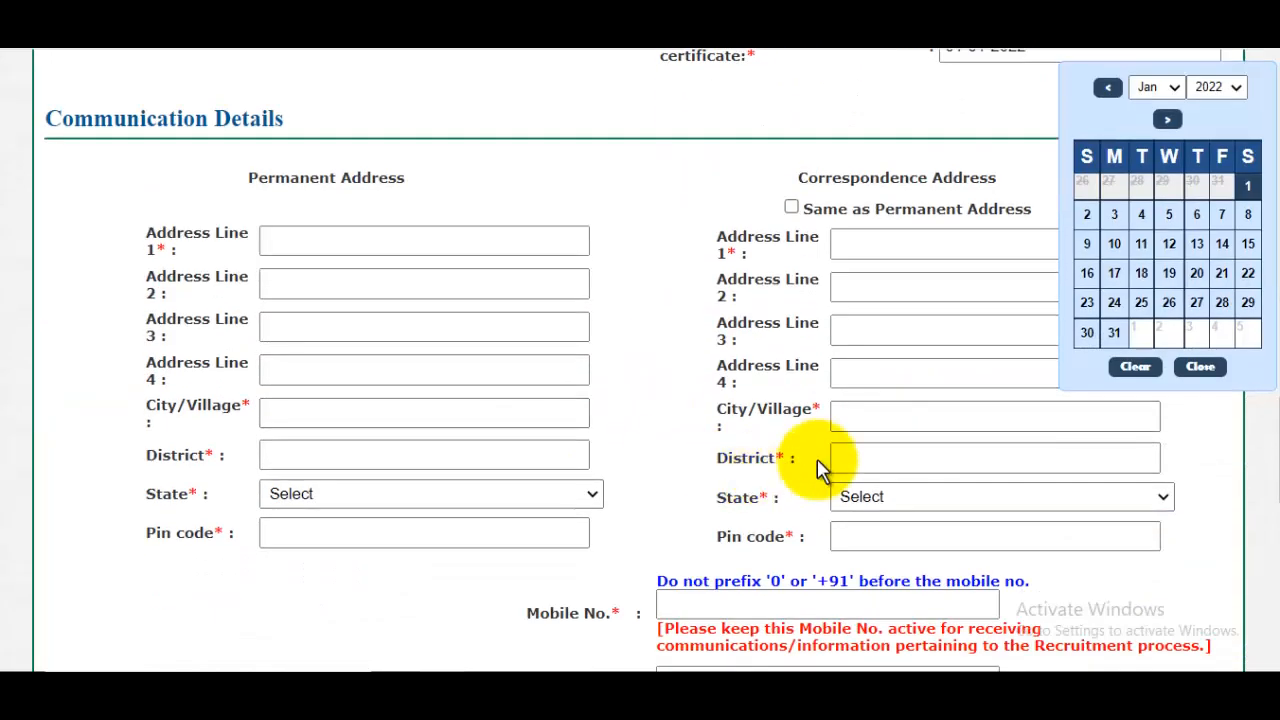
pyautogui.click(1247, 183)
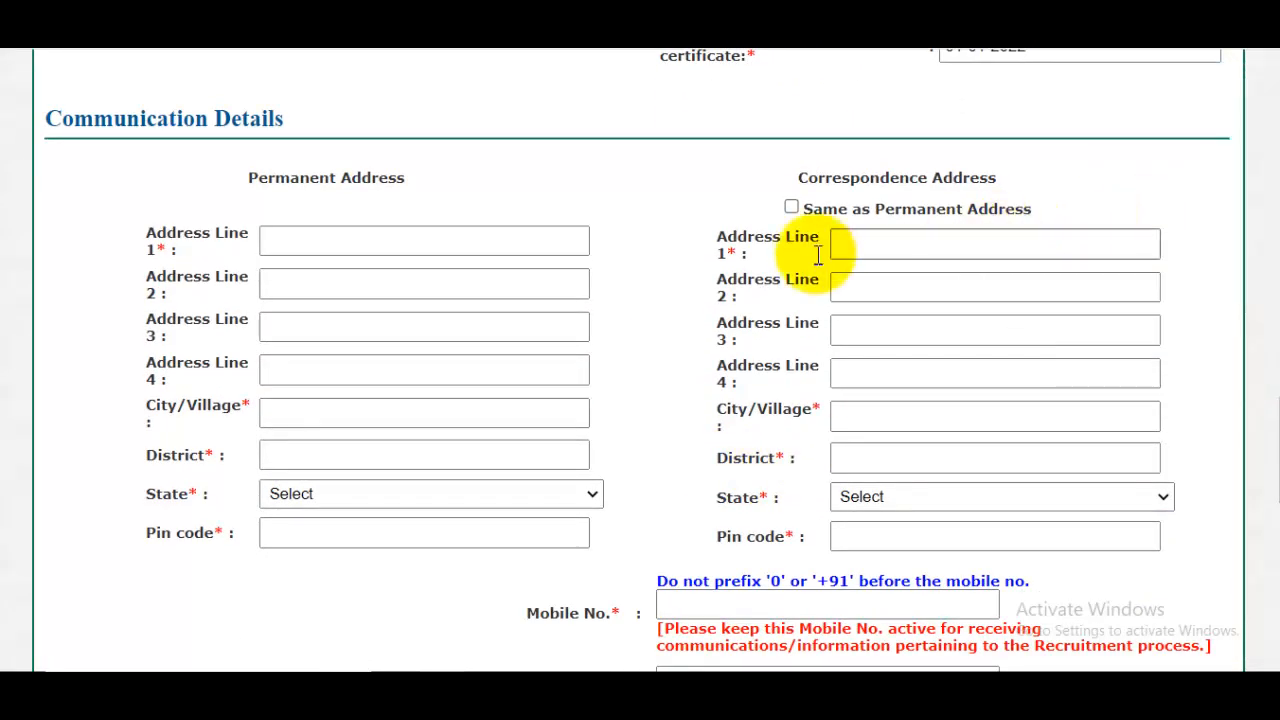
# - Enter the first address line of the permanent address, leaving address lines 2 and 3 blank
pyautogui.click(370, 246)
pyautogui.moveTo(249, 186); pyautogui.dragTo(395, 180)
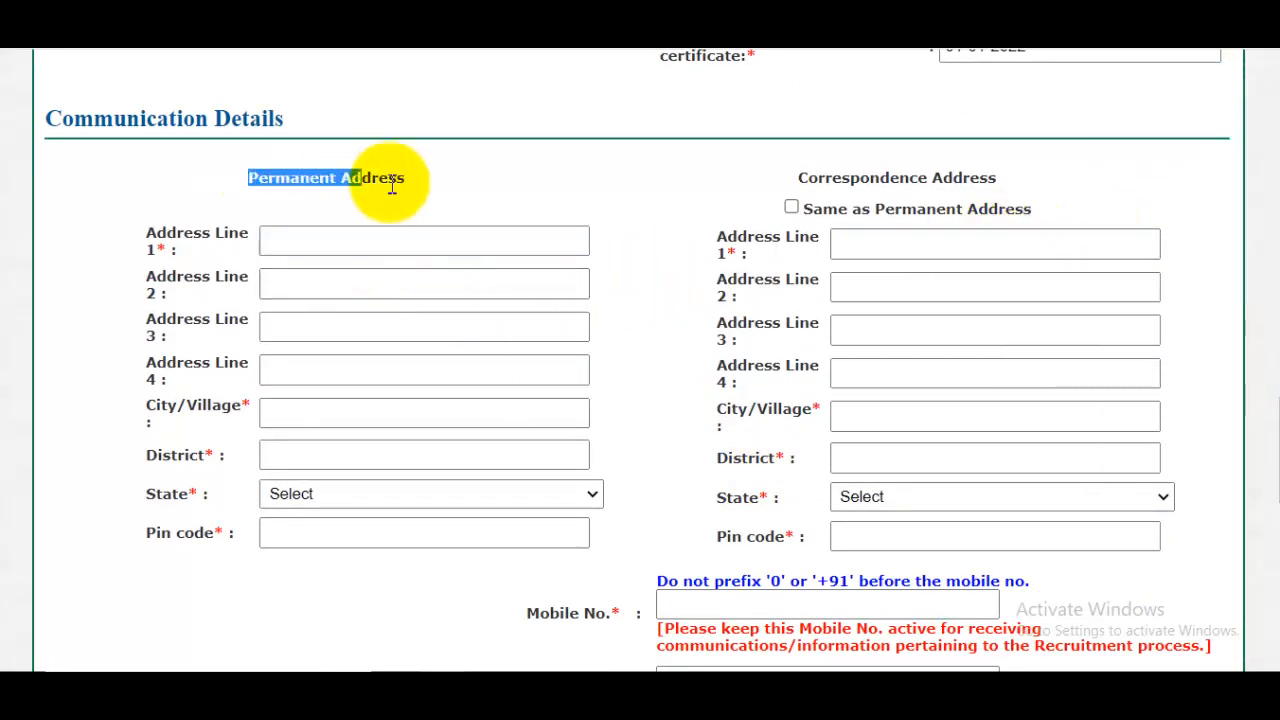
pyautogui.click(376, 250)
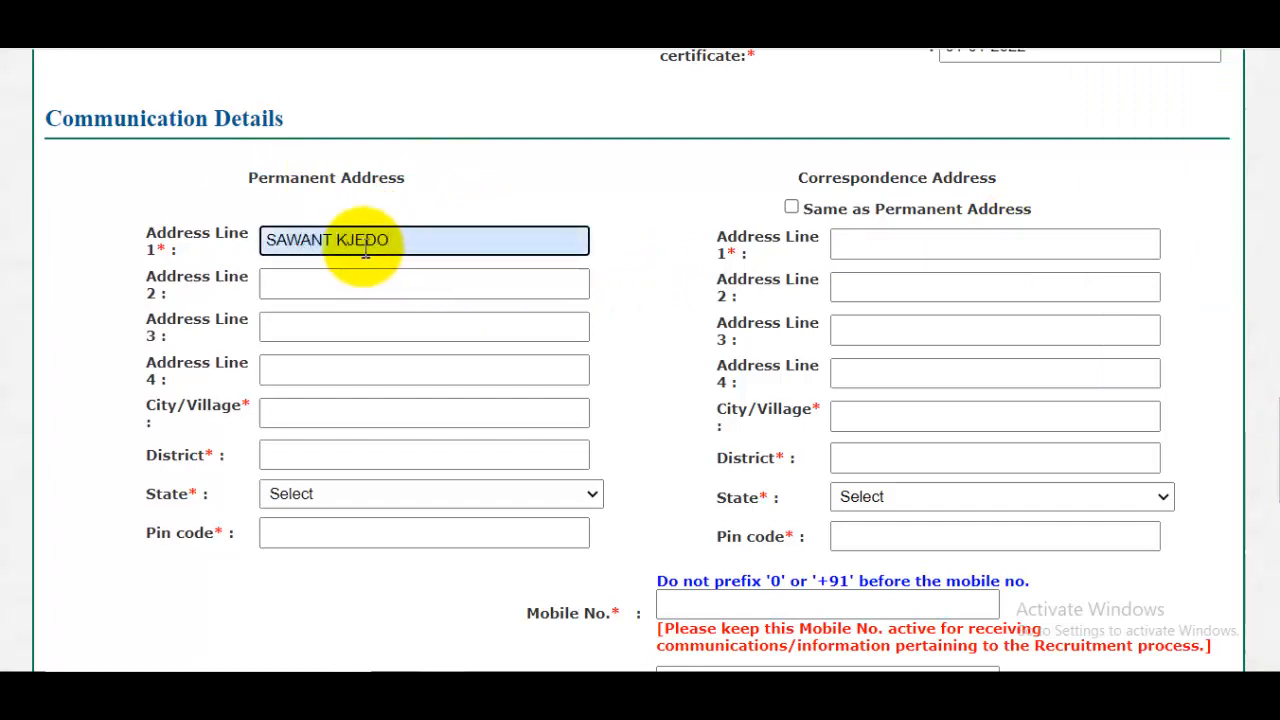
pyautogui.moveTo(355, 242); pyautogui.dragTo(452, 235)
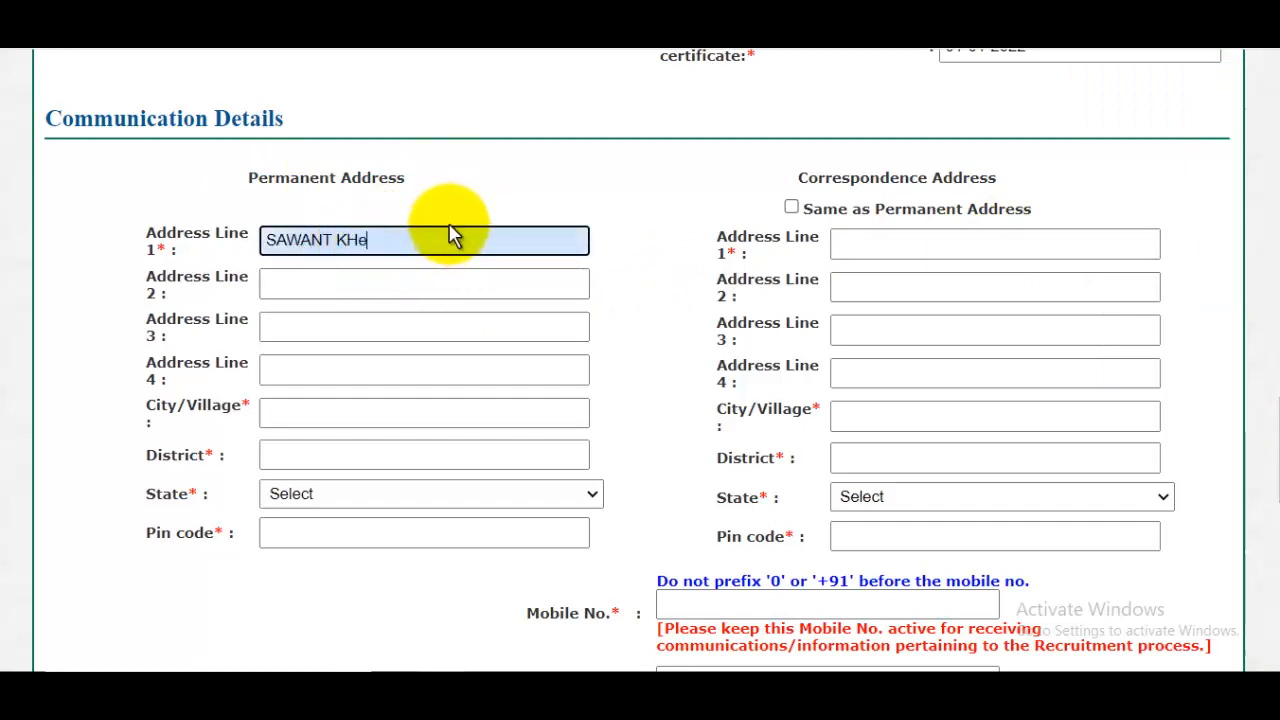
pyautogui.click(314, 286)
pyautogui.click(346, 326)
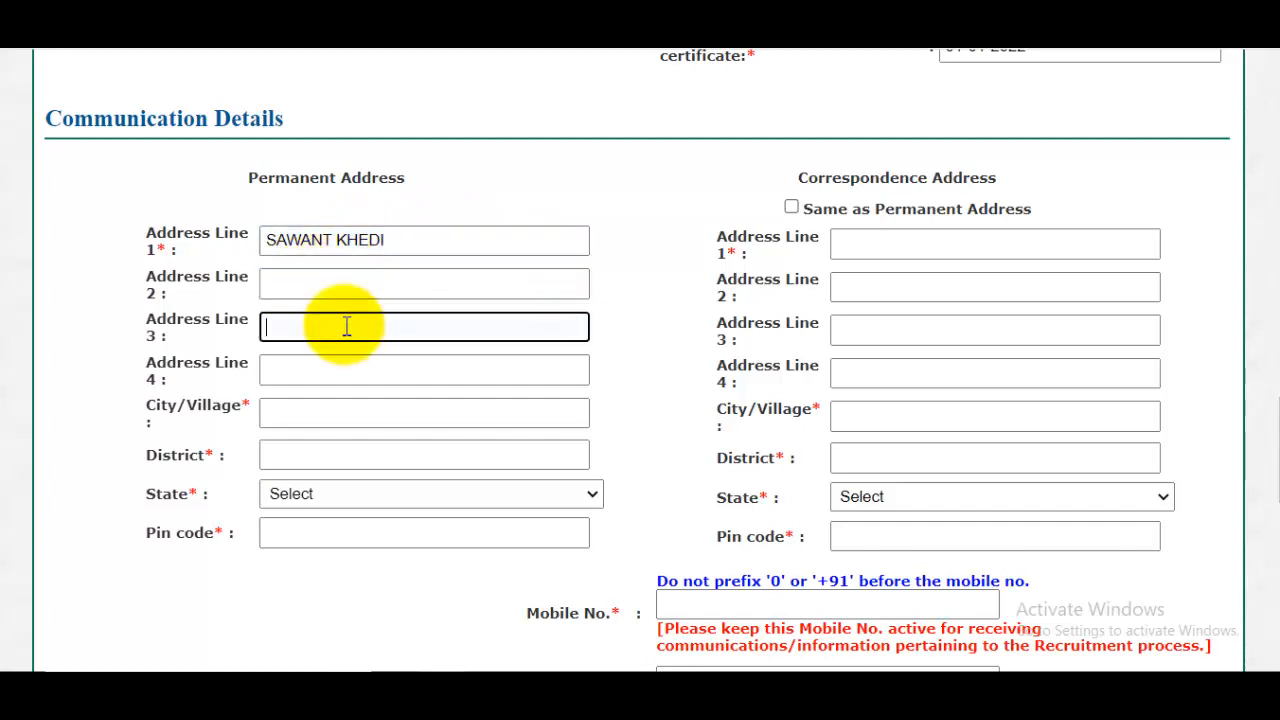
pyautogui.click(338, 288)
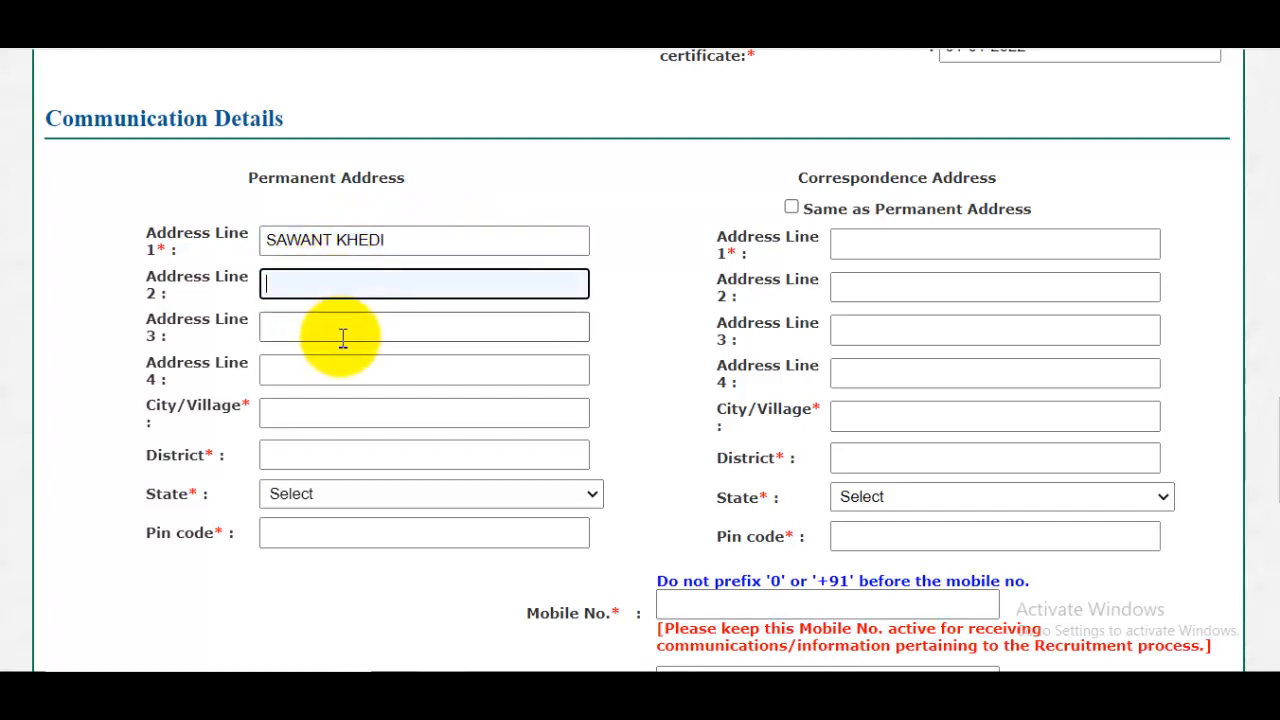
# - Fill in the city and district of the permanent address
pyautogui.click(355, 413)
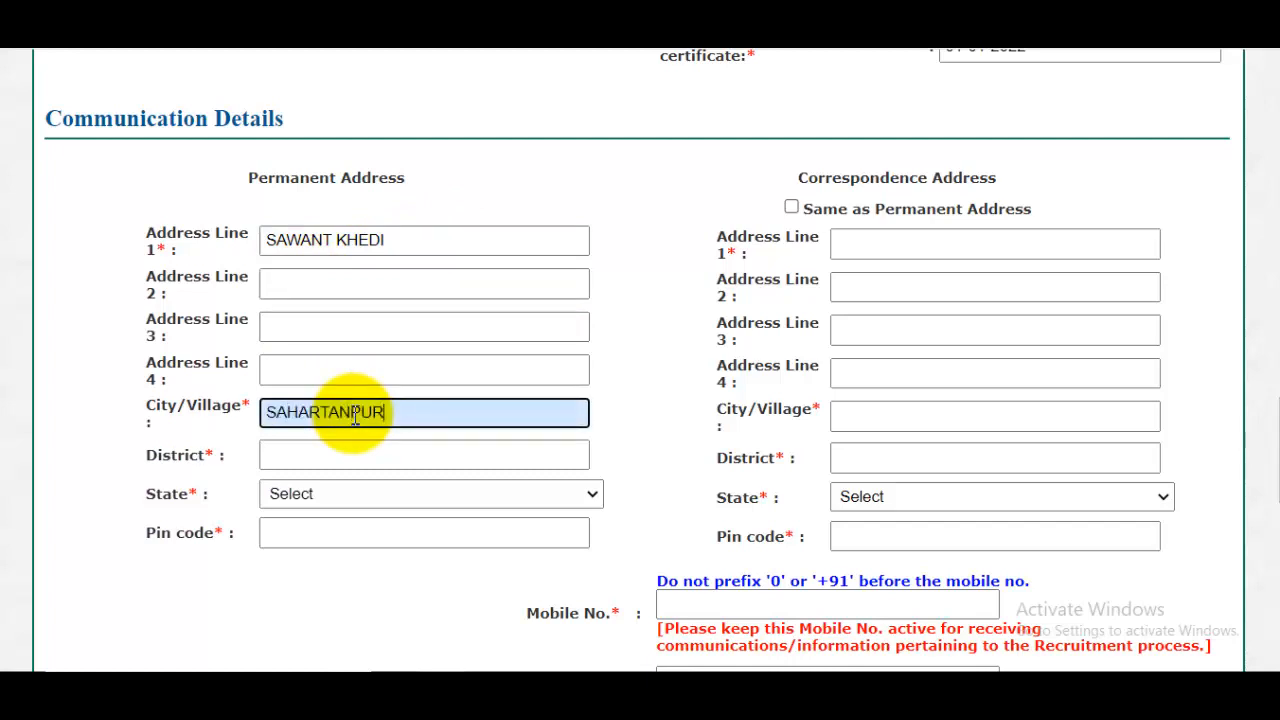
pyautogui.press('BackSpace')
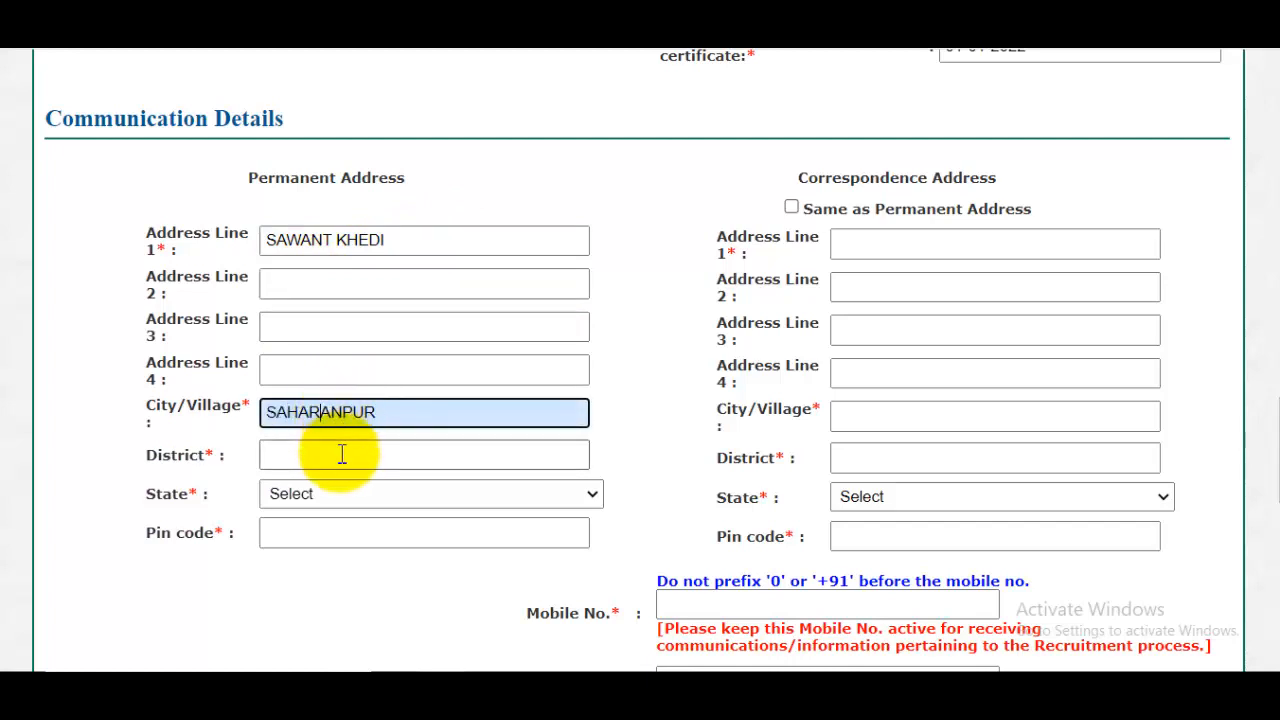
pyautogui.click(345, 457)
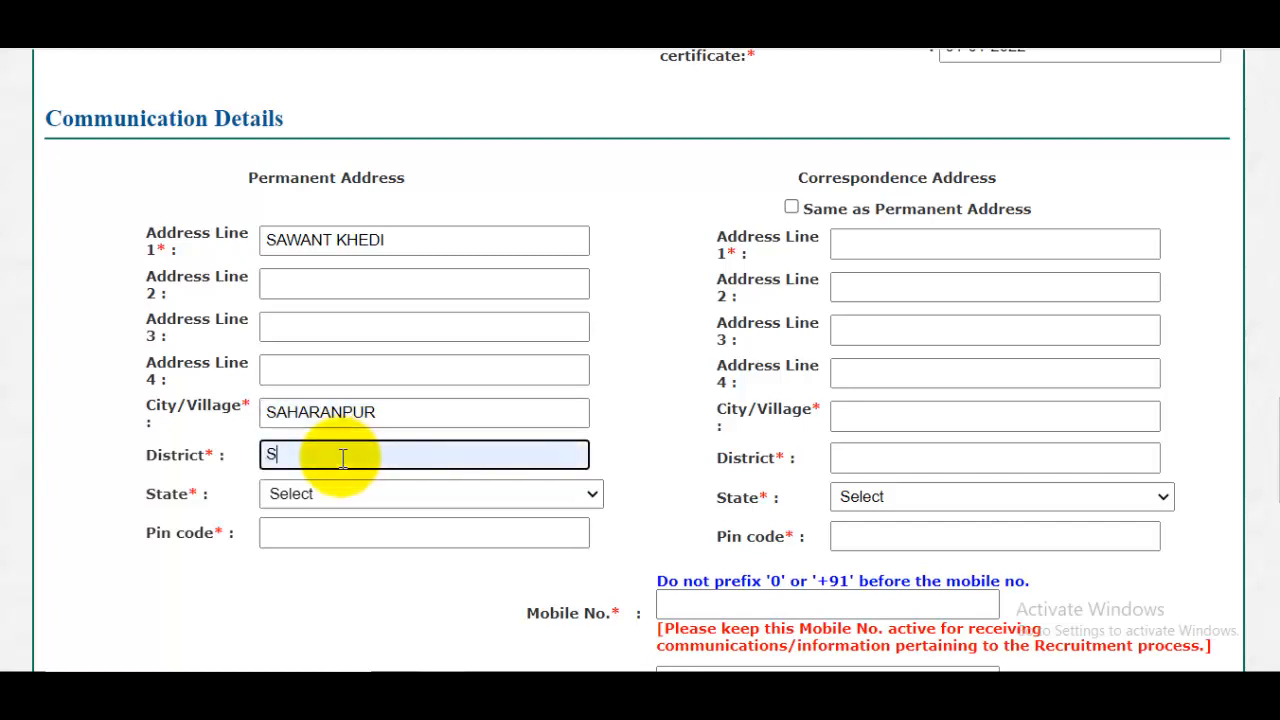
pyautogui.write('SAHARANPUR')
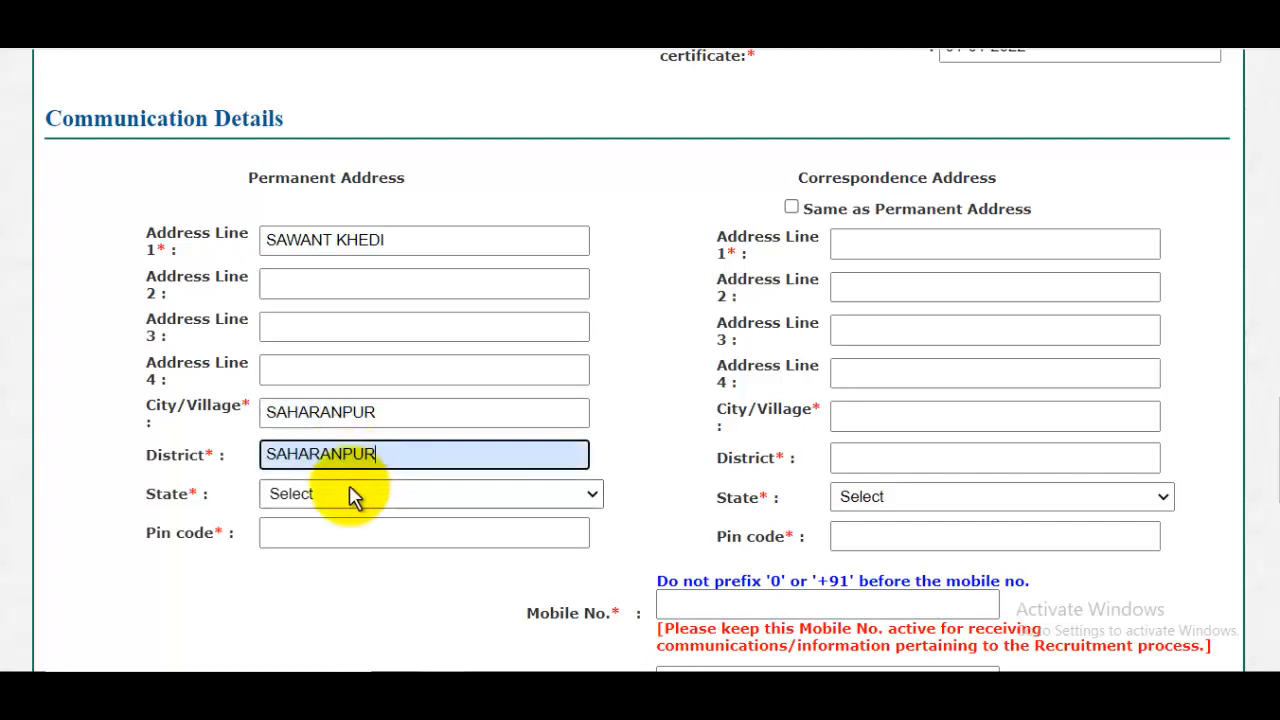
# - Complete the permanent address with UTTAR PRADESH as the state and the pin code, and use the same address for correspondence
pyautogui.click(360, 494)
pyautogui.scroll(-3, 380, 345)
pyautogui.click(371, 426)
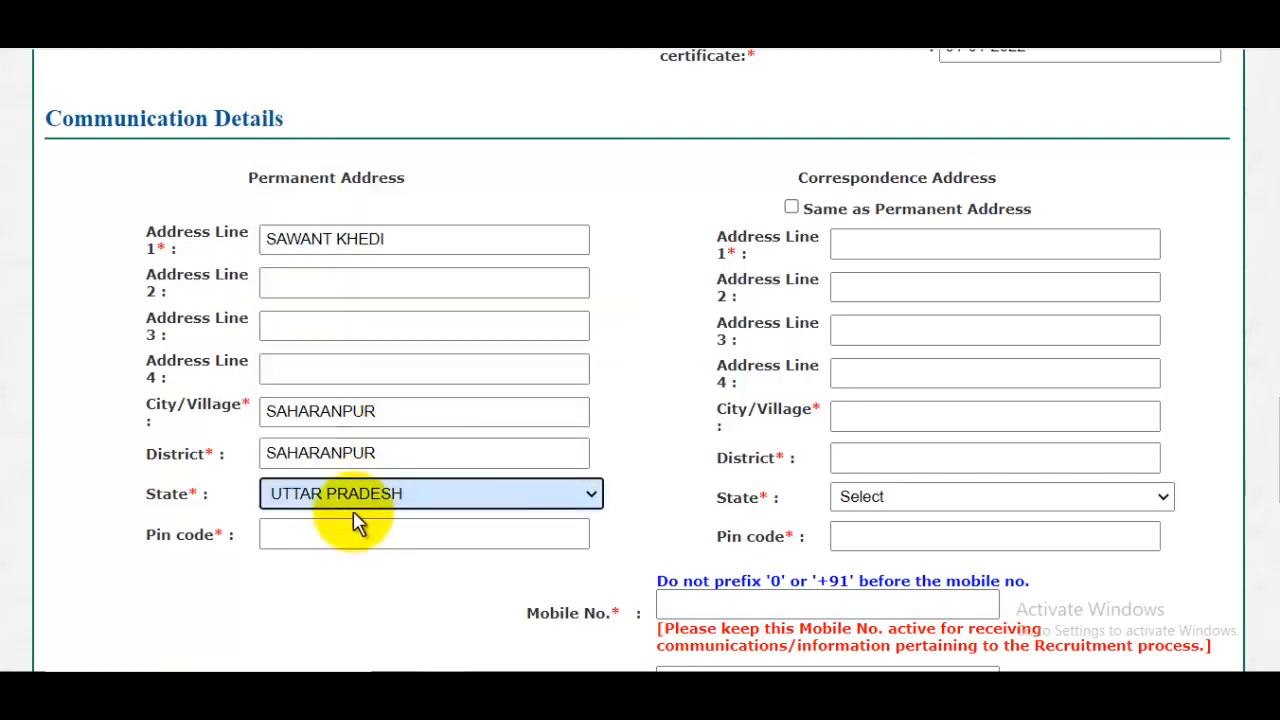
pyautogui.click(343, 533)
pyautogui.write('247001')
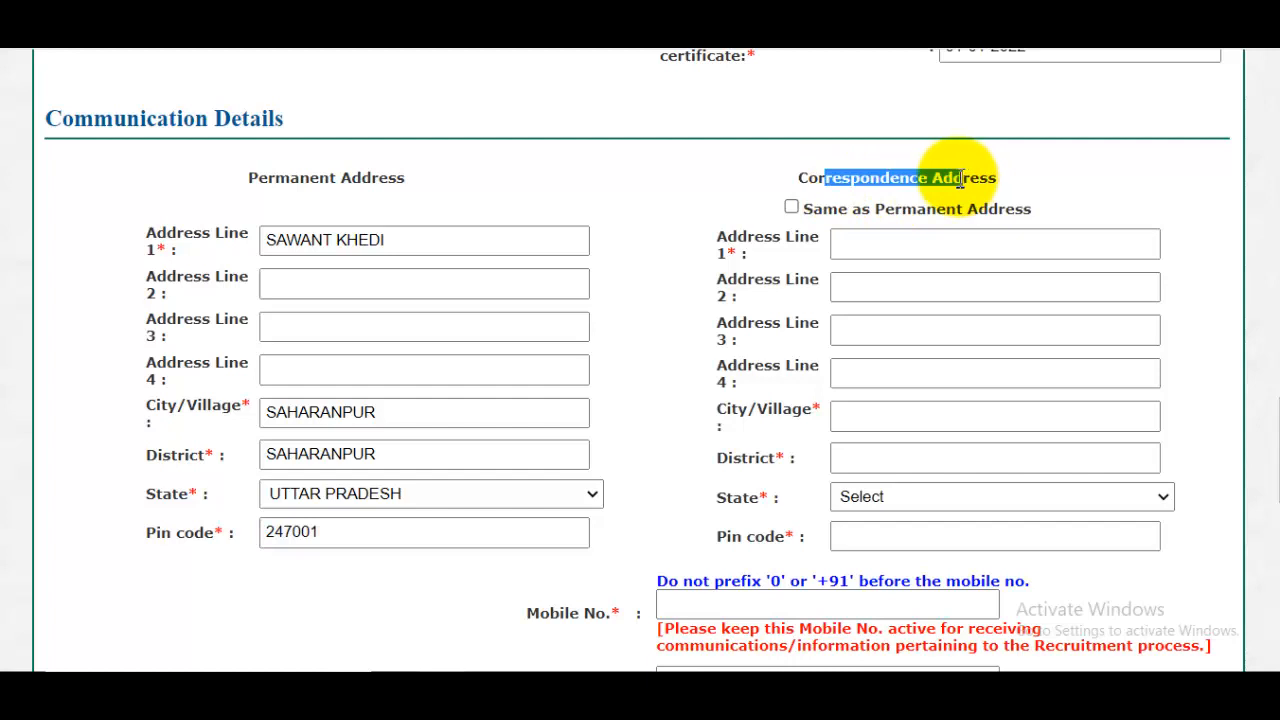
pyautogui.click(791, 207)
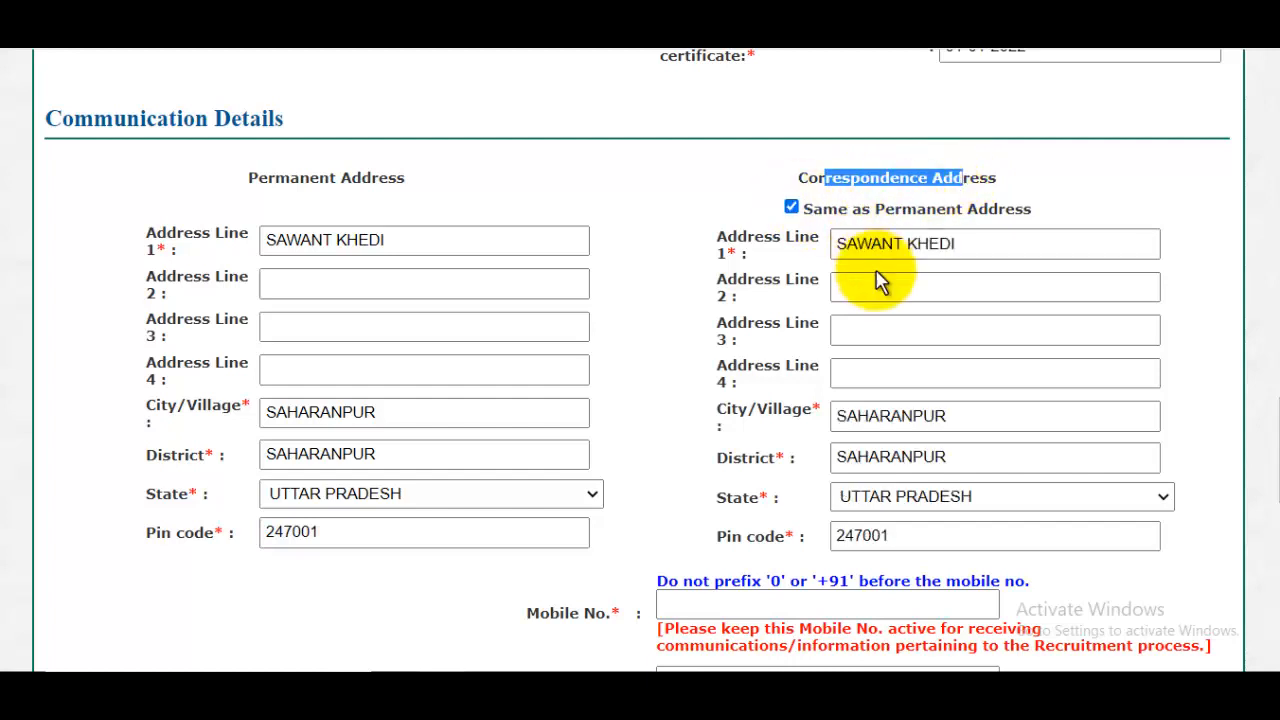
# - Examine the mobile number and email ID fields together with their confirmation fields and notes
pyautogui.scroll(-3, 880, 285)
pyautogui.click(748, 318)
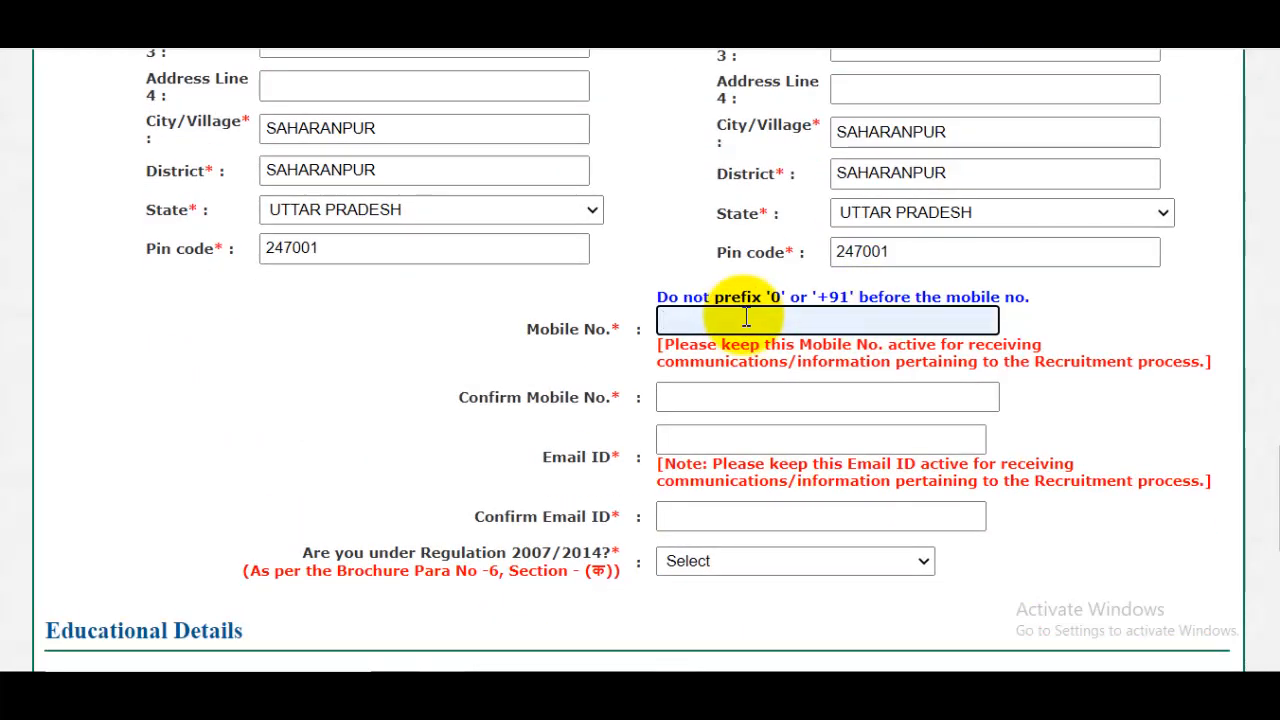
pyautogui.scroll(-1, 745, 318)
pyautogui.scroll(-2, 745, 318)
pyautogui.click(706, 211)
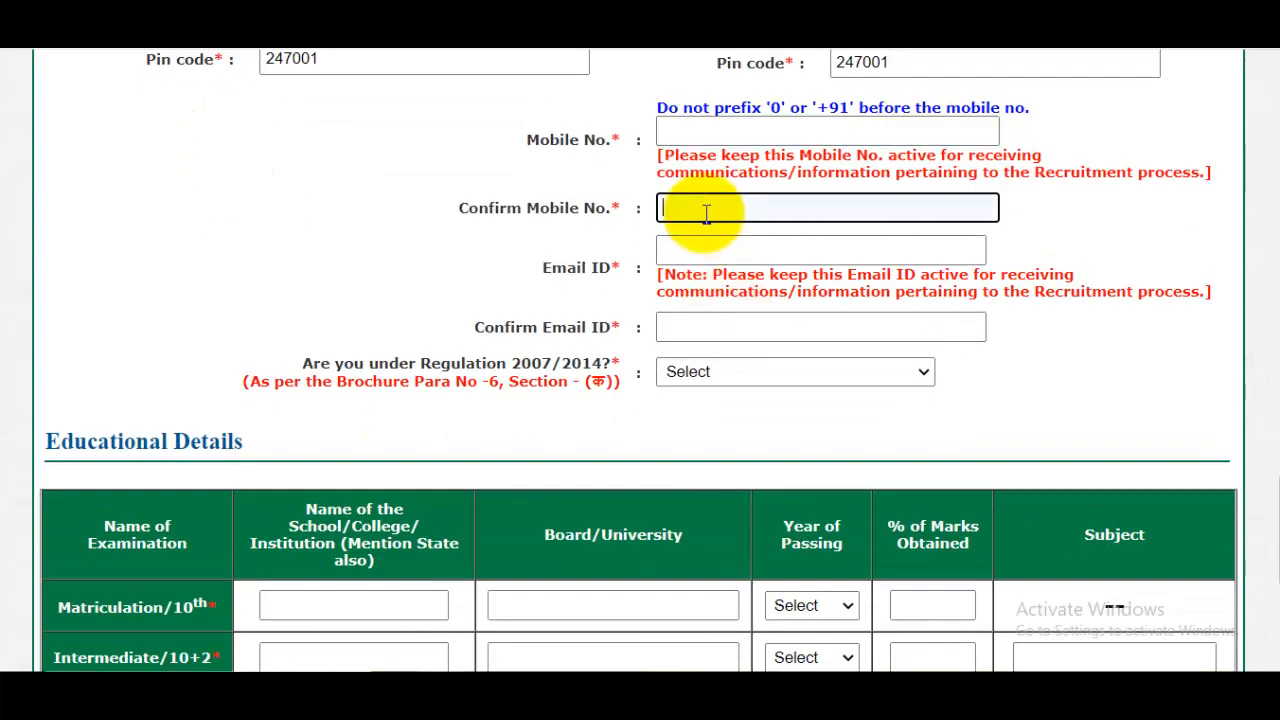
pyautogui.click(688, 250)
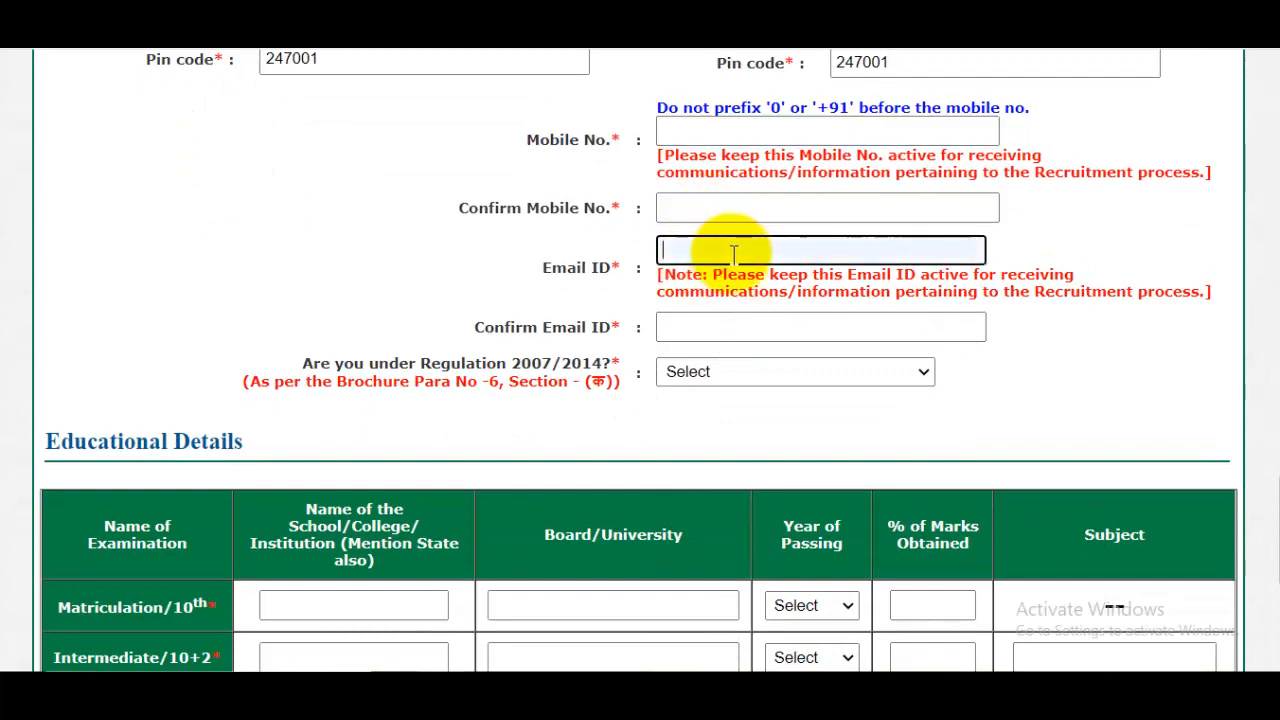
pyautogui.scroll(-1, 734, 265)
pyautogui.click(710, 249)
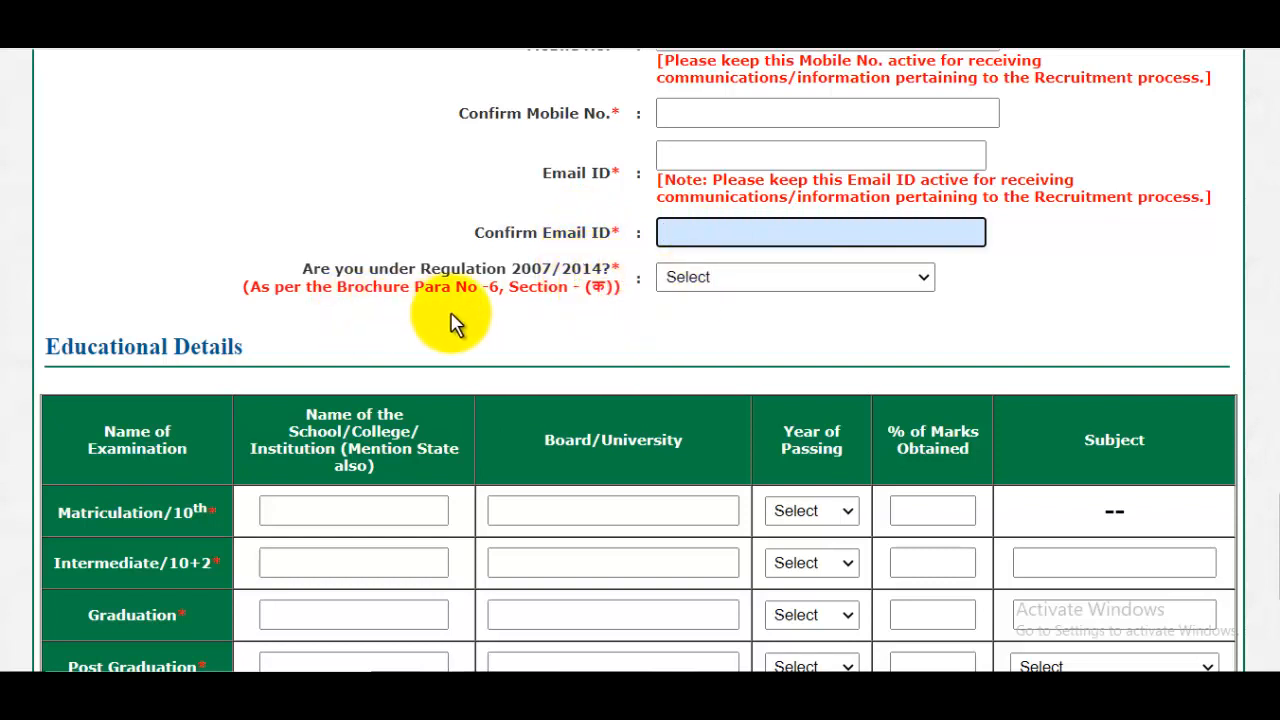
# - Answer No to the question about being under Regulation 2007/2014
pyautogui.click(752, 284)
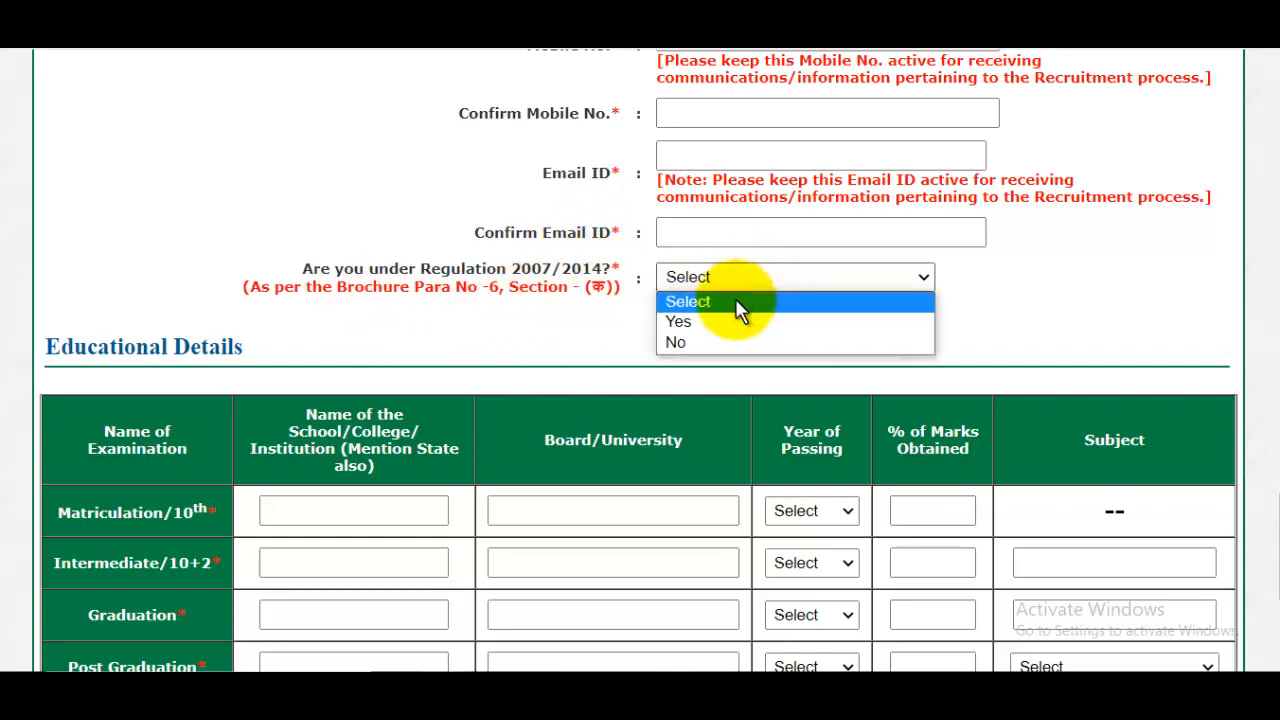
pyautogui.click(694, 342)
# - Enter RCP INTER COLLAGE UP as the Matriculation/10th school and UP BOARD as its board in the educational details
pyautogui.scroll(-2, 729, 351)
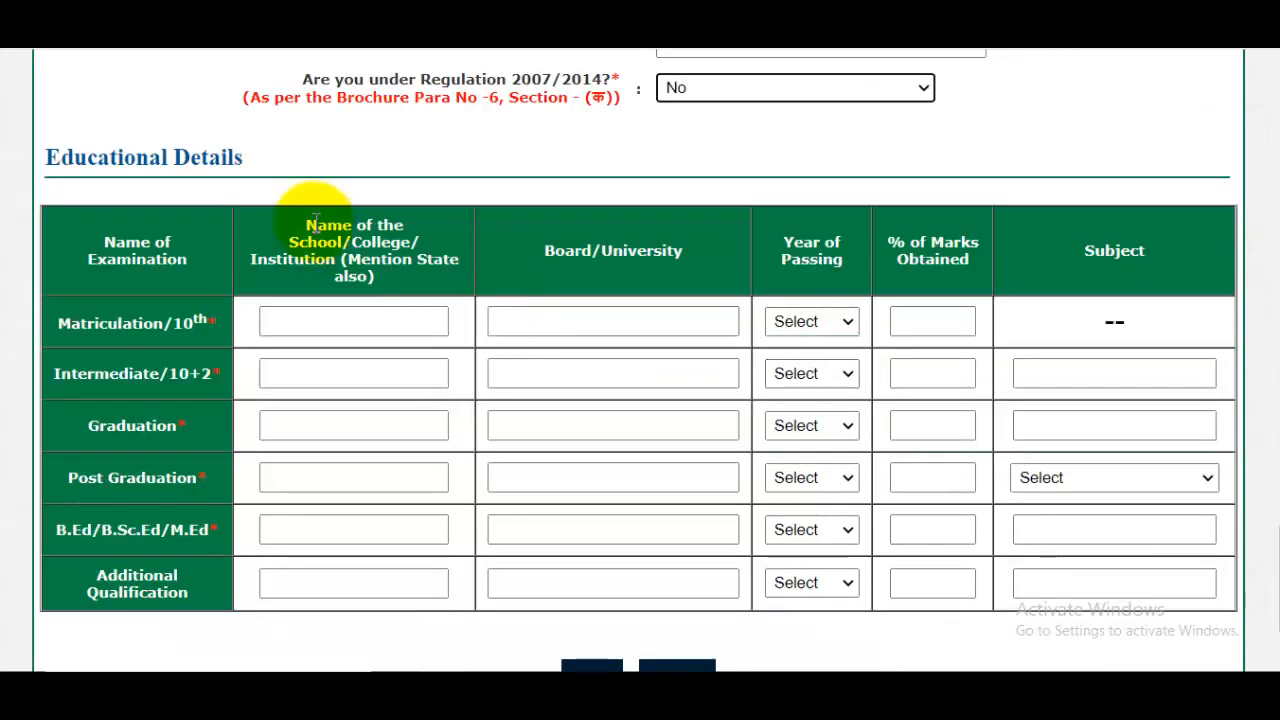
pyautogui.moveTo(88, 160); pyautogui.dragTo(190, 162)
pyautogui.click(354, 324)
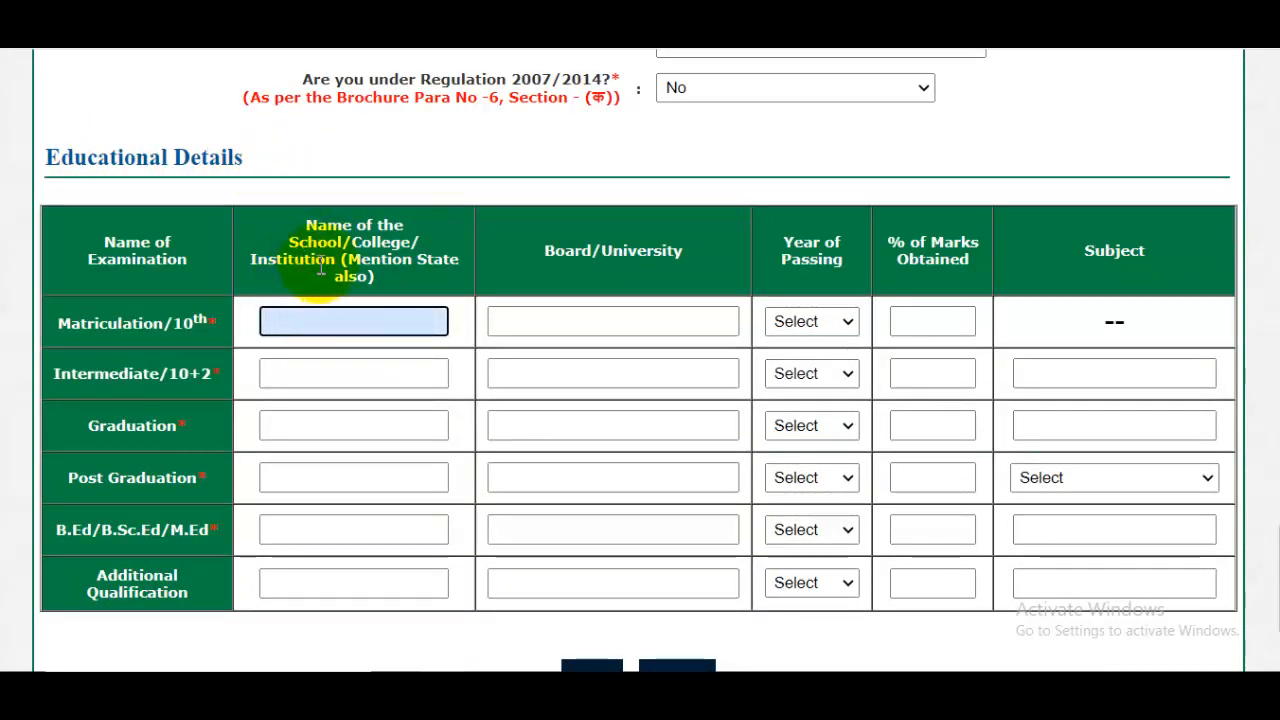
pyautogui.moveTo(306, 224); pyautogui.dragTo(370, 276)
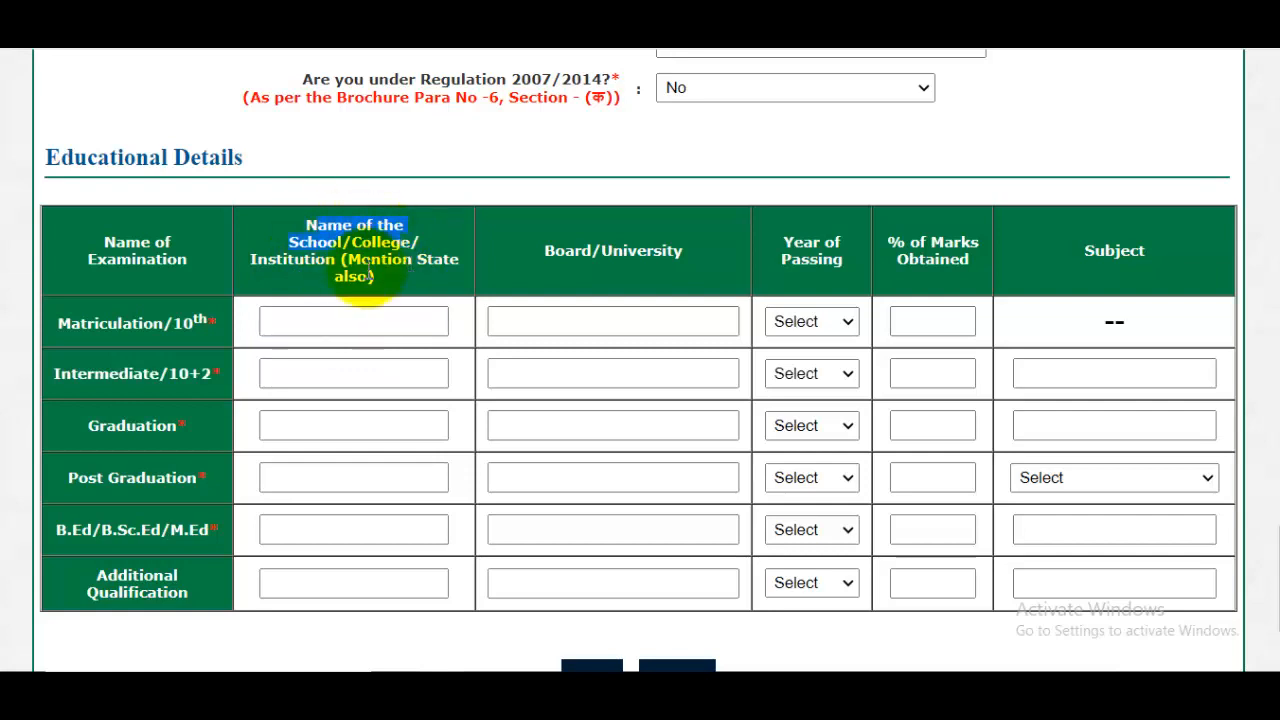
pyautogui.click(353, 325)
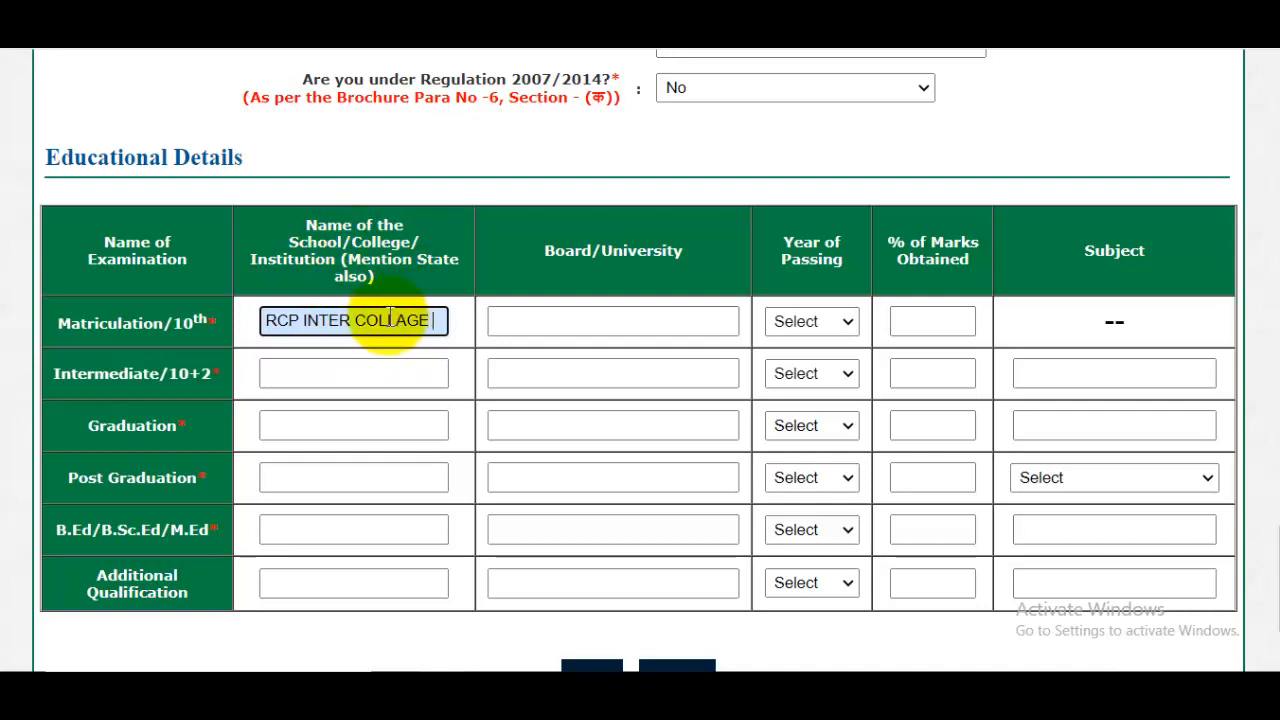
pyautogui.write('UP')
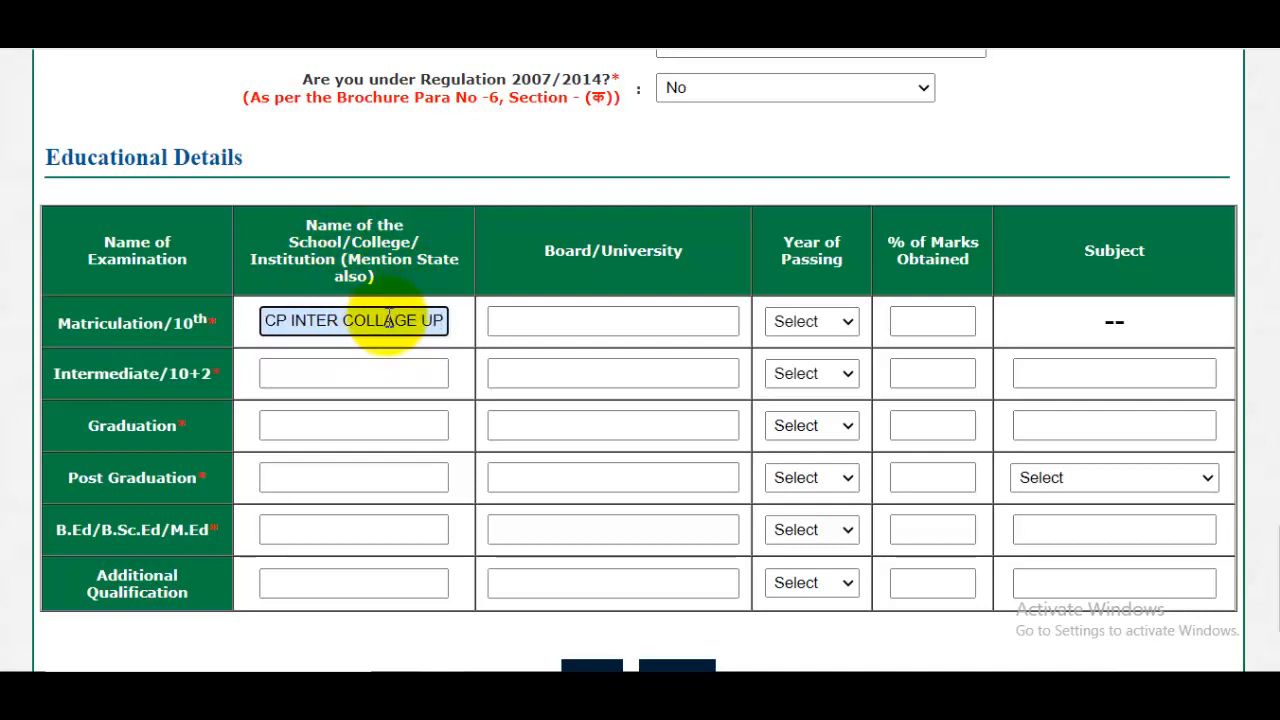
pyautogui.click(563, 318)
pyautogui.write('UP')
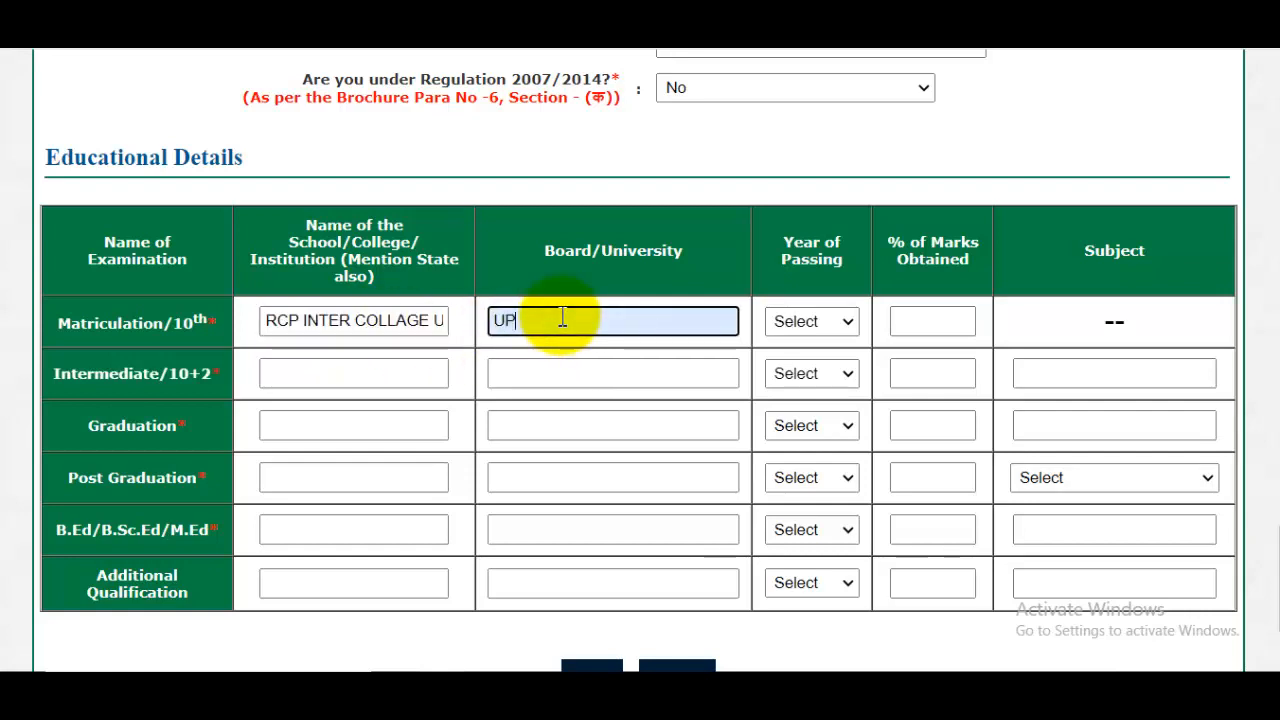
pyautogui.write(' BOARD')
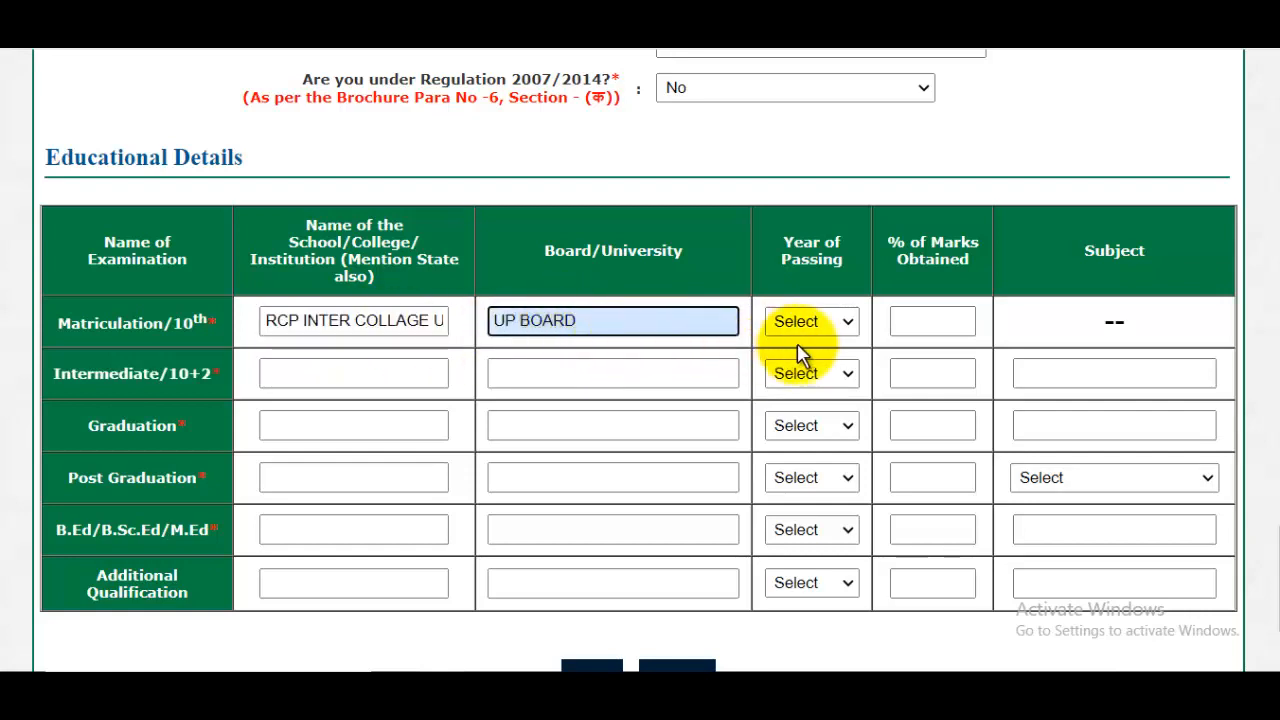
# - Set the Matriculation/10th year of passing to 2011 and the marks obtained to 96 percent
pyautogui.click(812, 321)
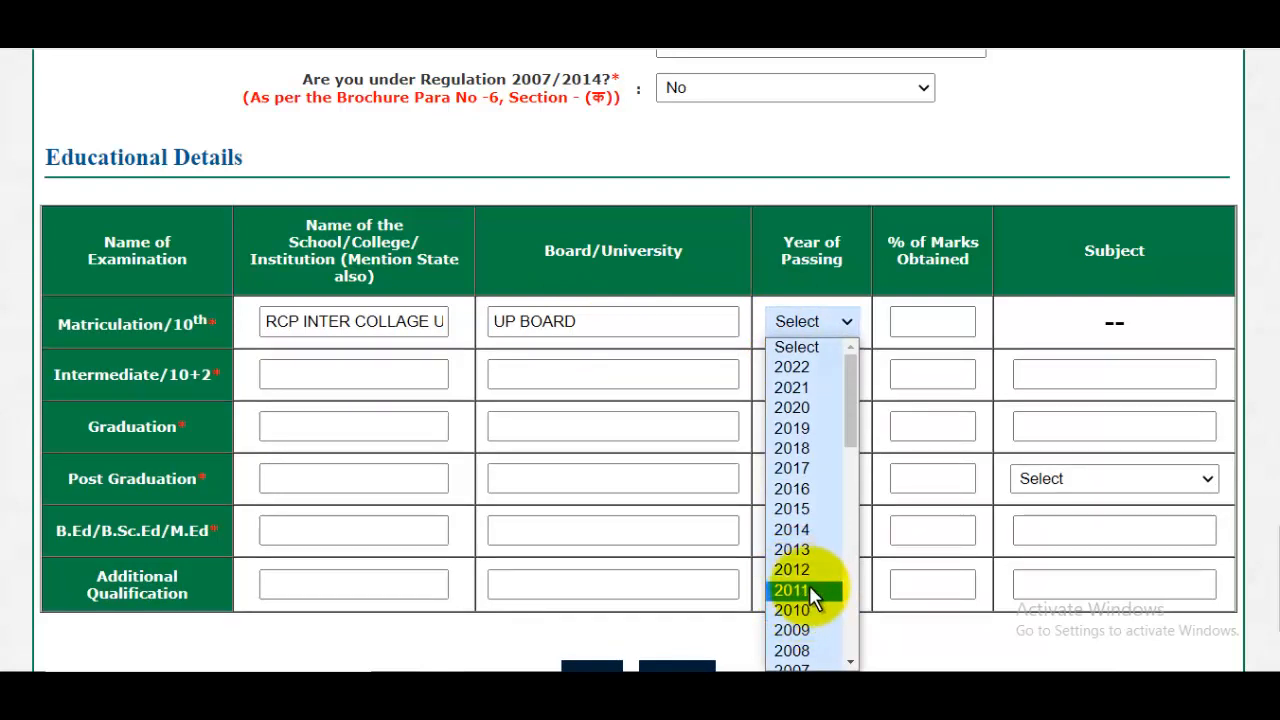
pyautogui.click(809, 587)
pyautogui.click(944, 320)
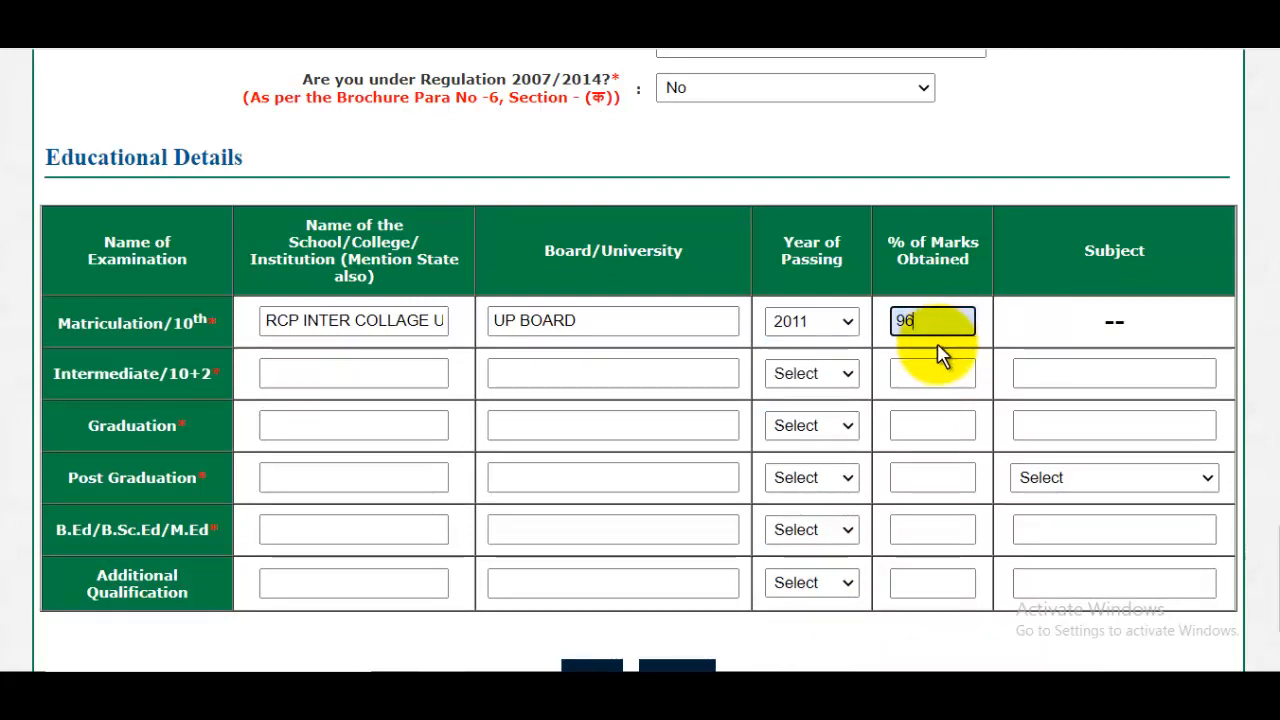
# - Enter RCP INTER COLLAGE UP as the Intermediate/10+2 school and UP BOARD as its board
pyautogui.tripleClick(314, 320)
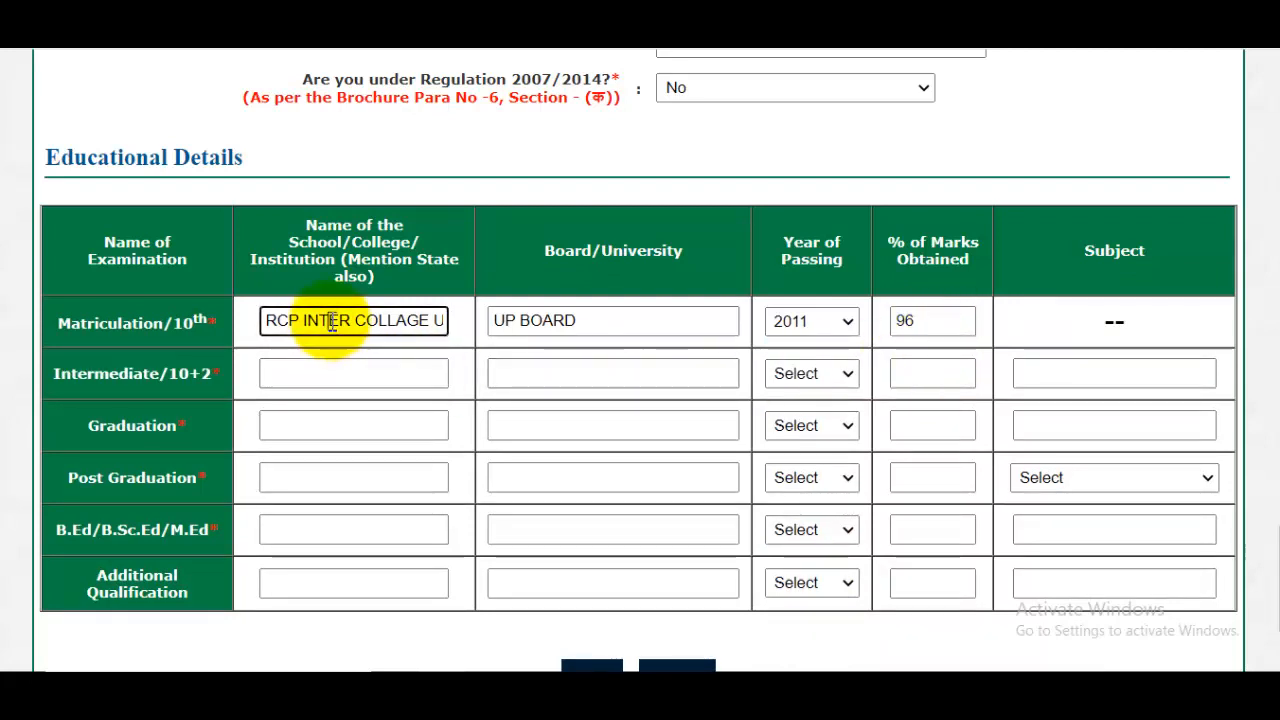
pyautogui.click(319, 377)
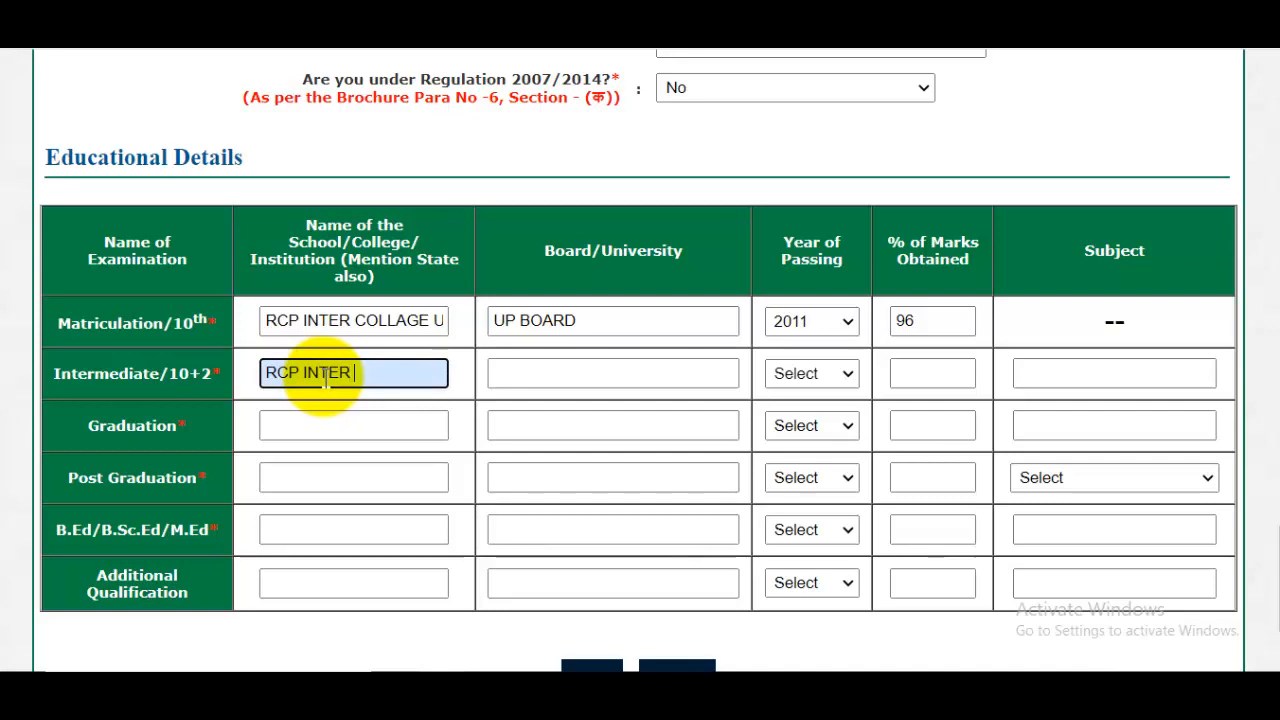
pyautogui.write('RCP INTER COLLAGE UP')
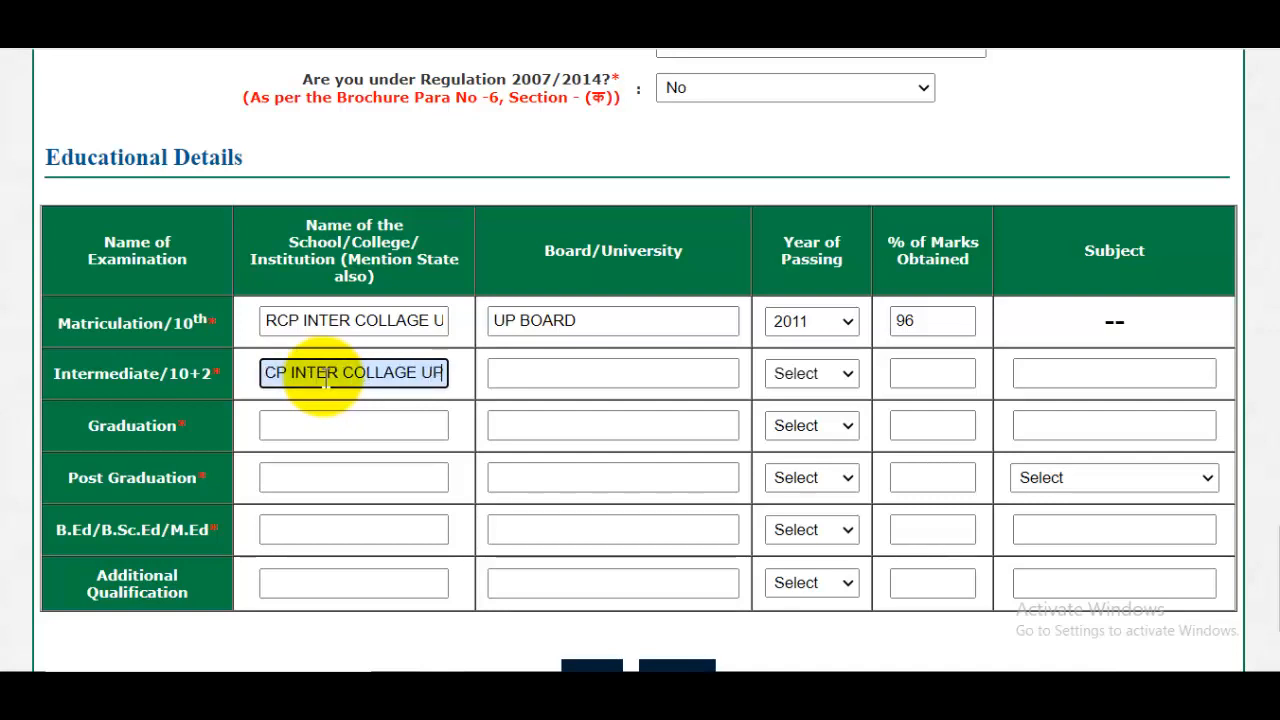
pyautogui.click(582, 372)
pyautogui.write('UP')
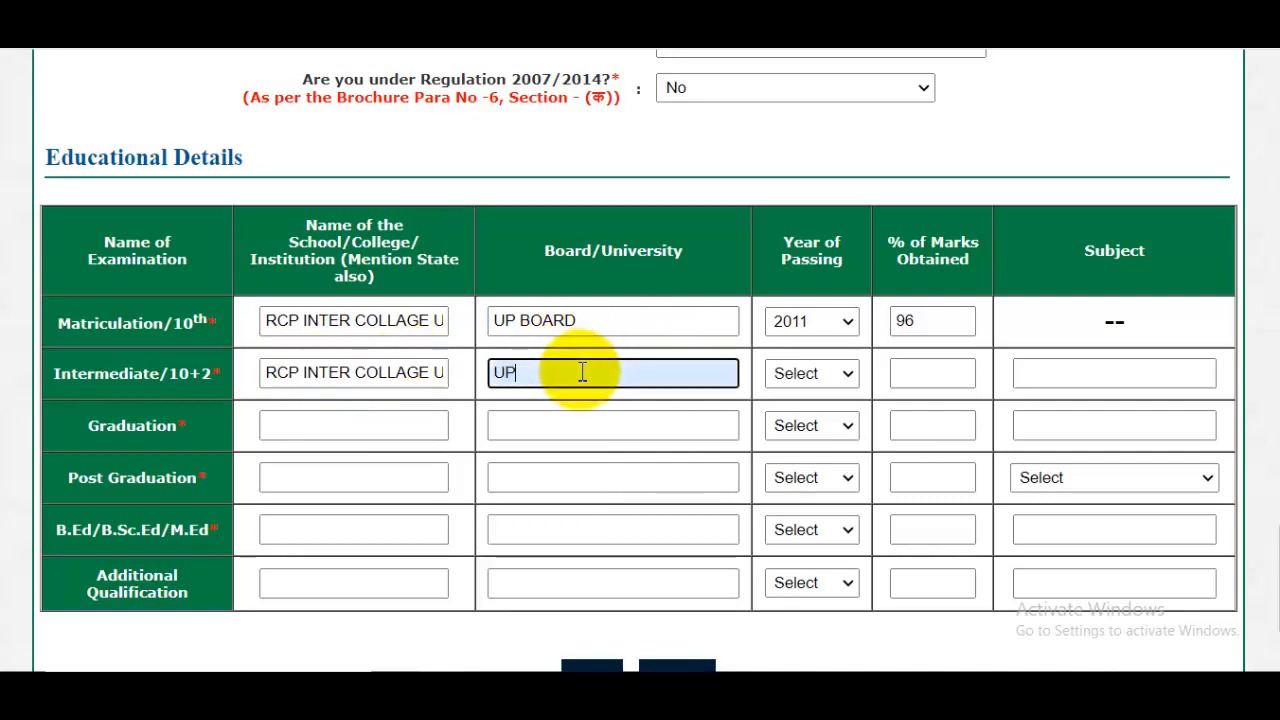
pyautogui.write(' BOARD')
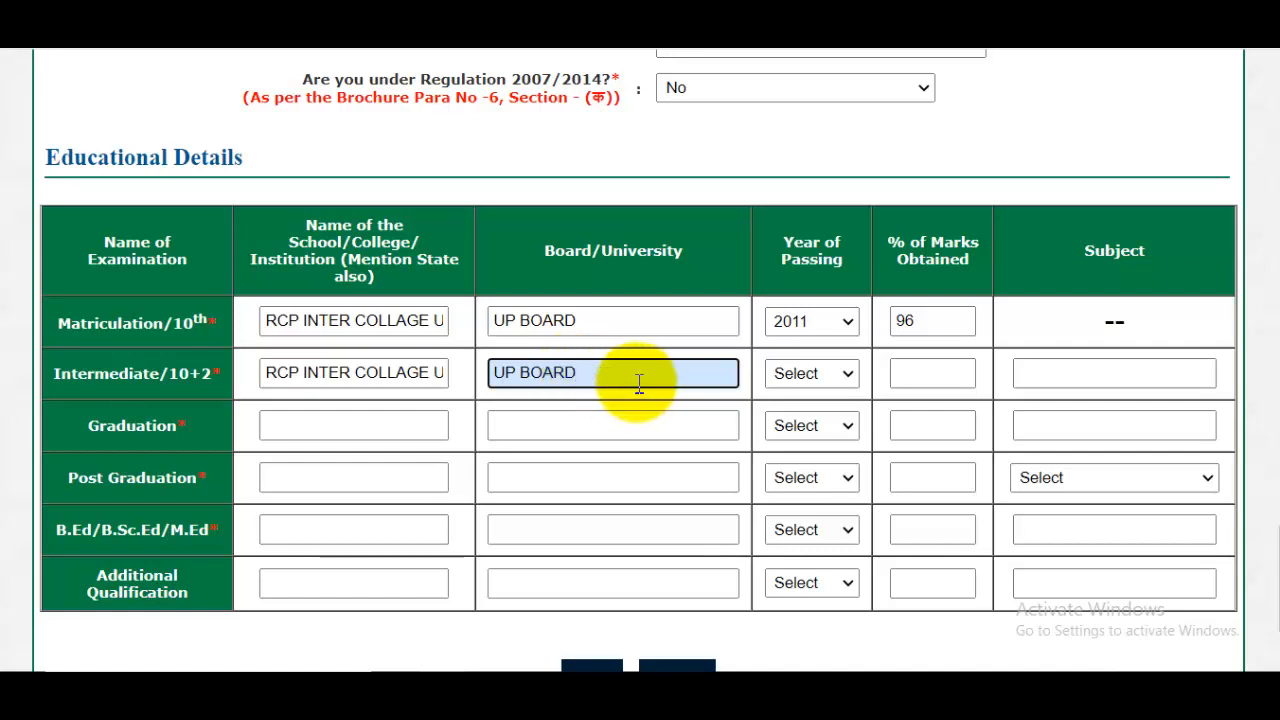
# - Complete the Intermediate/10+2 row with 2012 as the year of passing, 91 percent marks and PCM as the subject
pyautogui.click(794, 372)
pyautogui.click(812, 206)
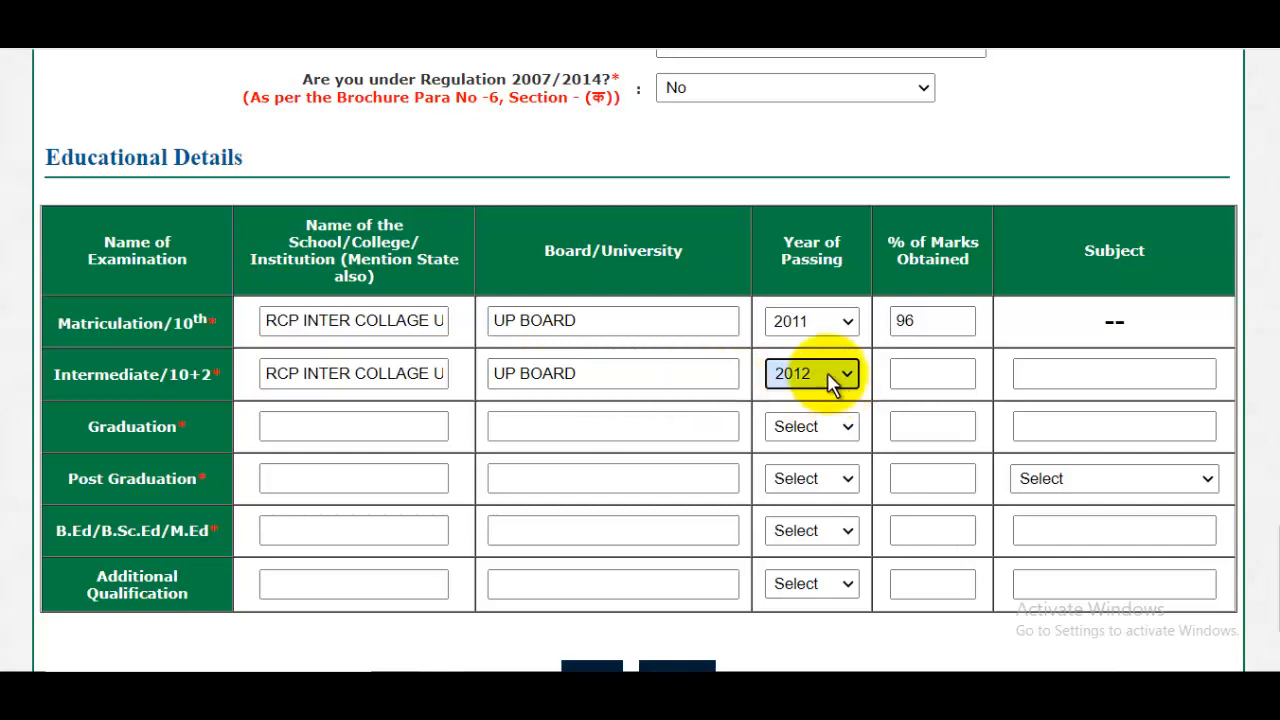
pyautogui.click(925, 370)
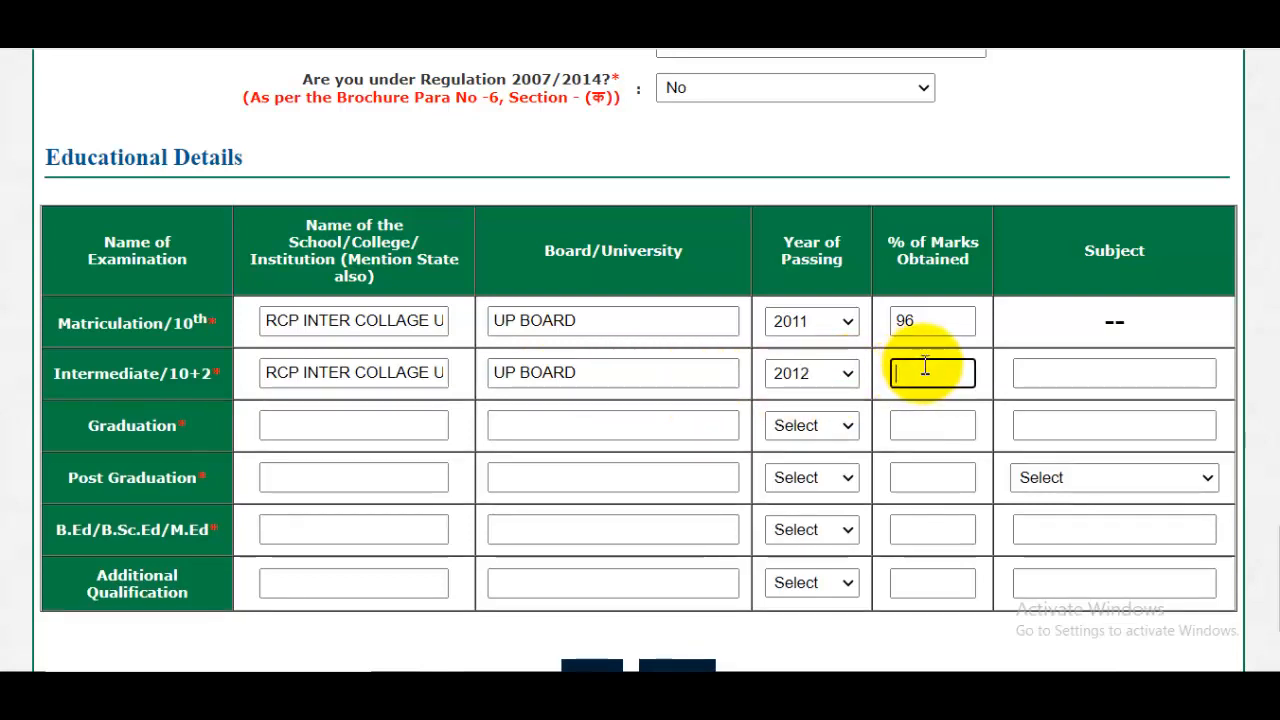
pyautogui.write('91')
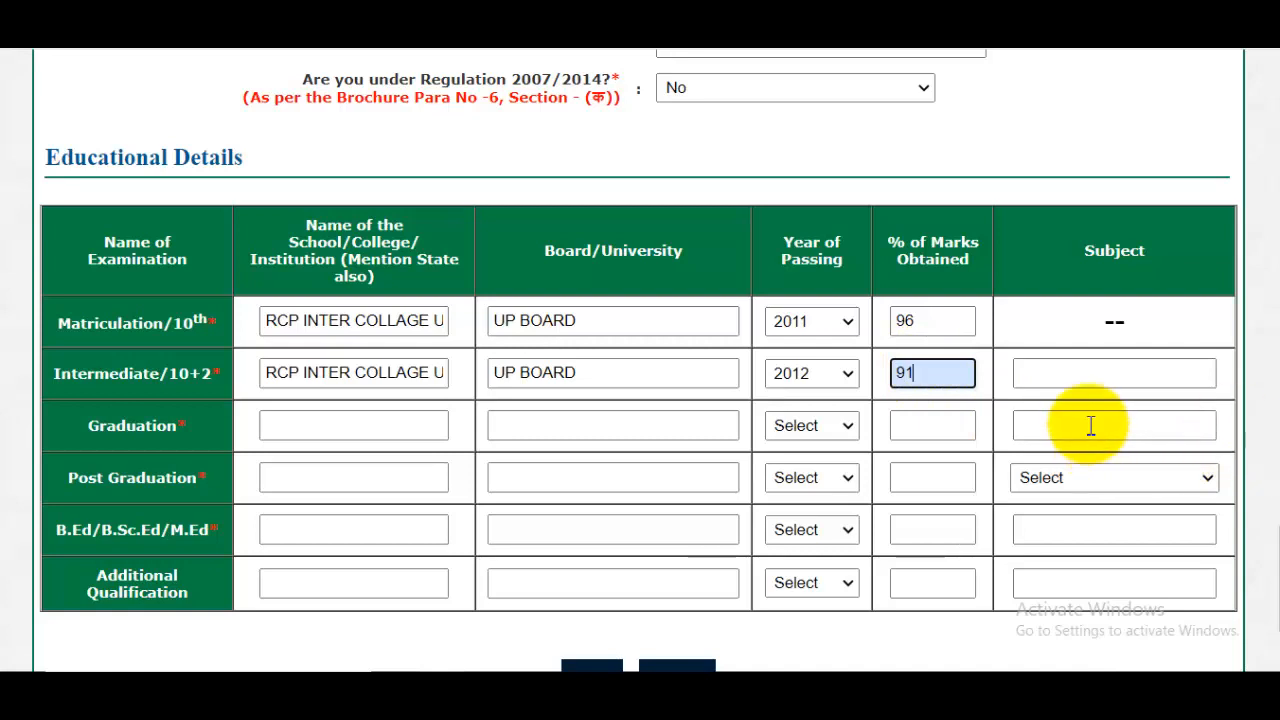
pyautogui.click(1063, 385)
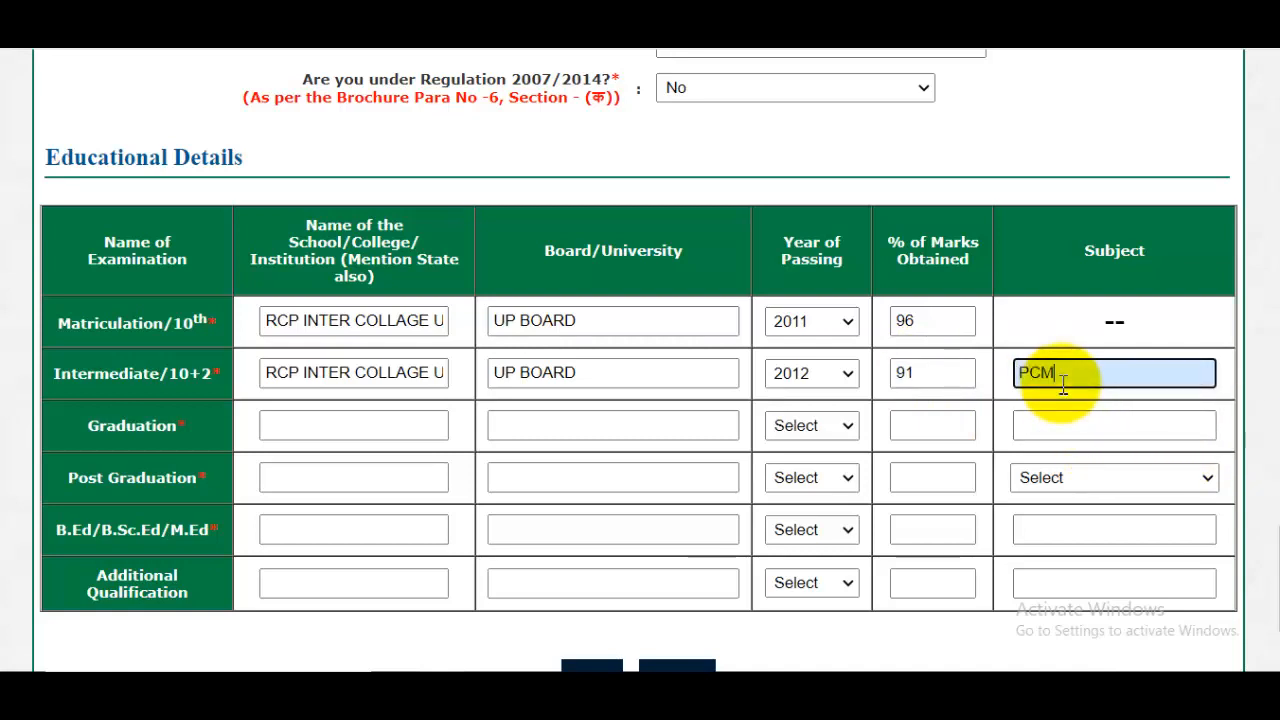
# - Enter CCSU MEERUT as both the Graduation institution and its university
pyautogui.click(315, 428)
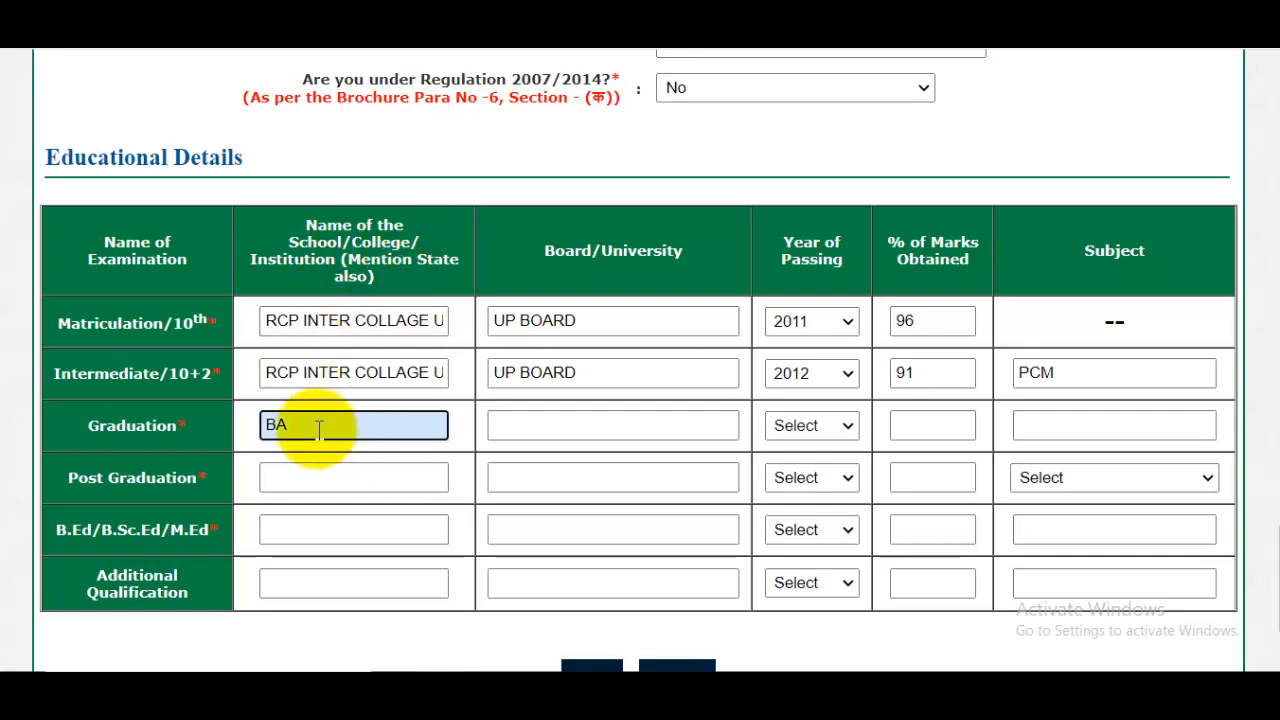
pyautogui.moveTo(320, 429); pyautogui.dragTo(263, 443)
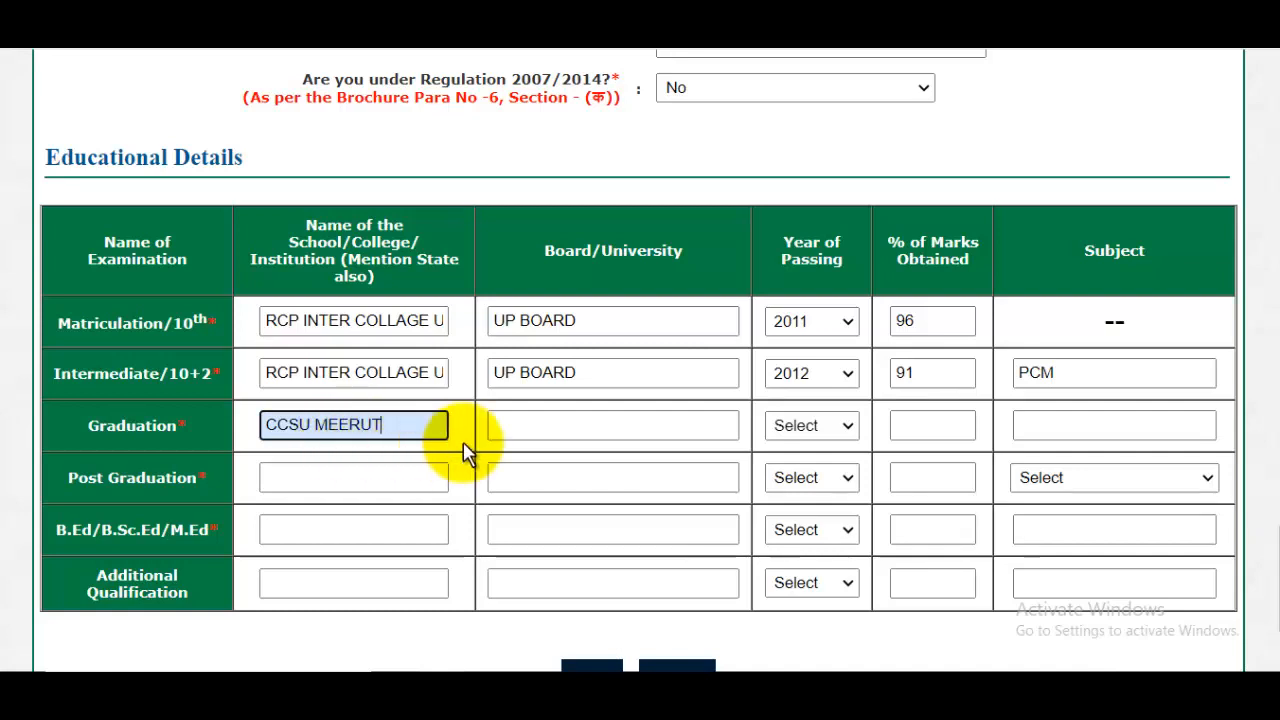
pyautogui.click(551, 437)
pyautogui.moveTo(545, 251); pyautogui.dragTo(656, 256)
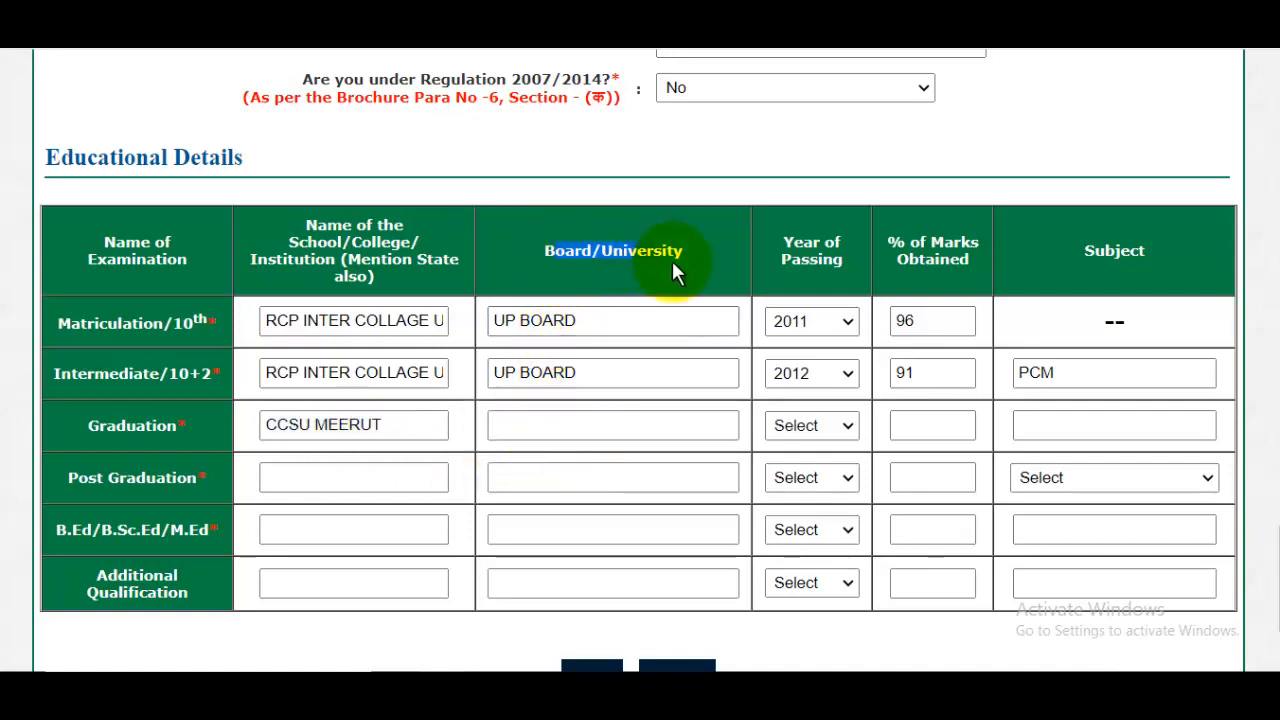
pyautogui.click(558, 432)
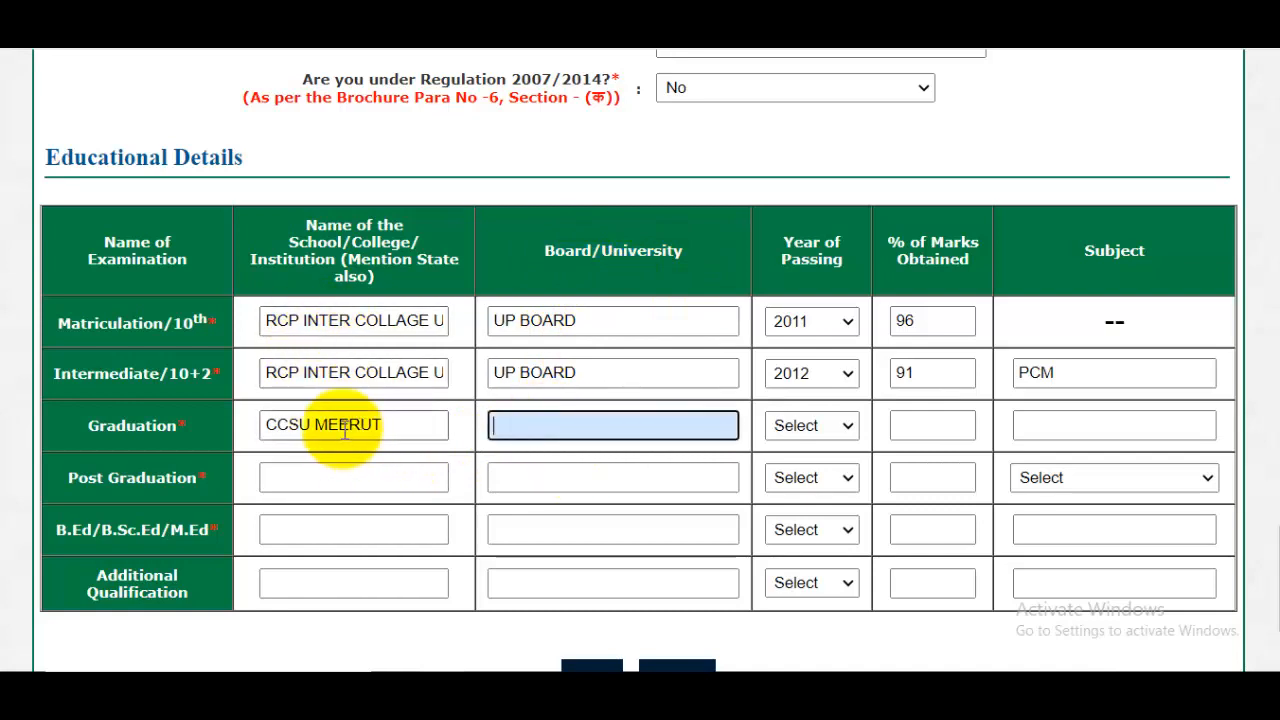
pyautogui.moveTo(275, 425); pyautogui.dragTo(374, 427)
pyautogui.click(375, 427)
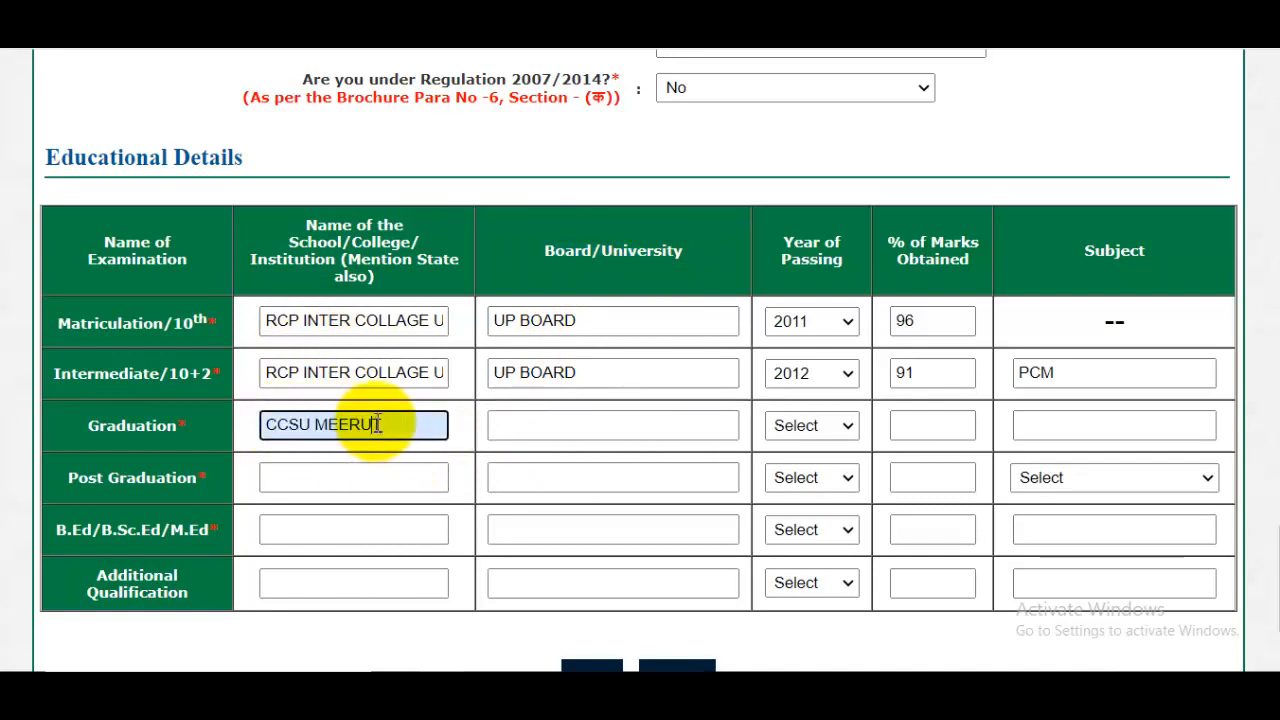
pyautogui.click(537, 424)
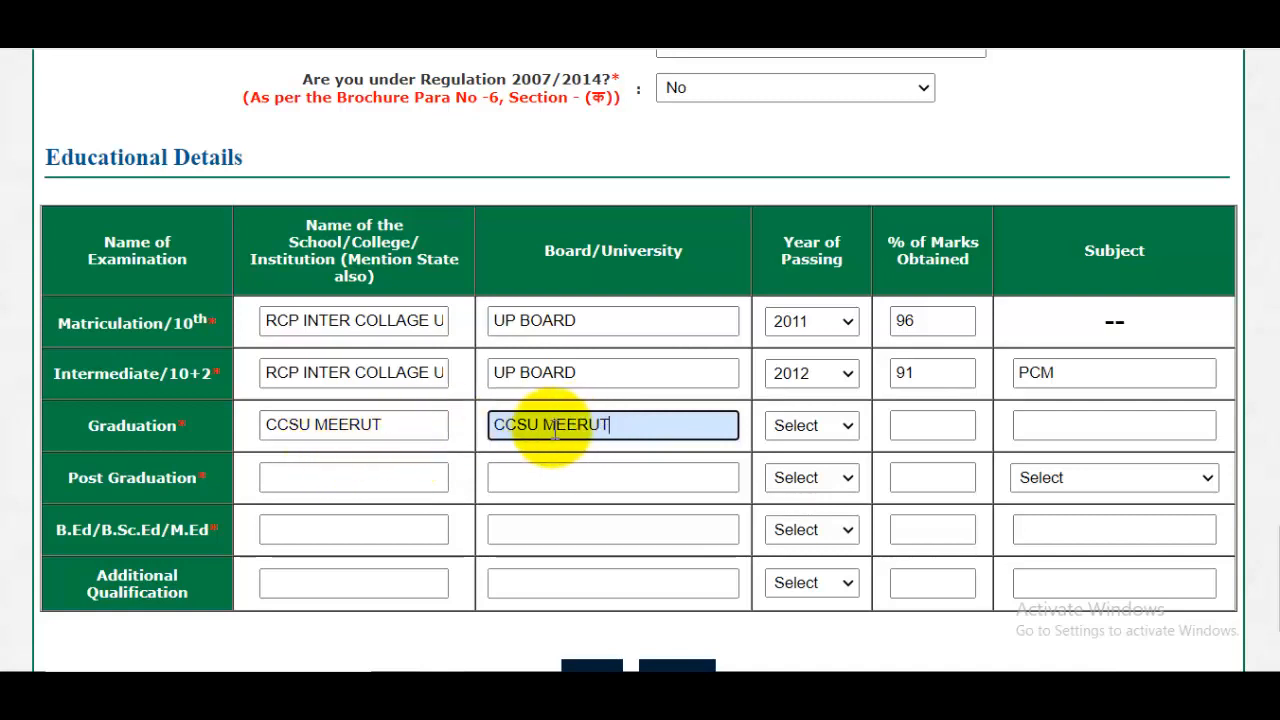
pyautogui.click(420, 429)
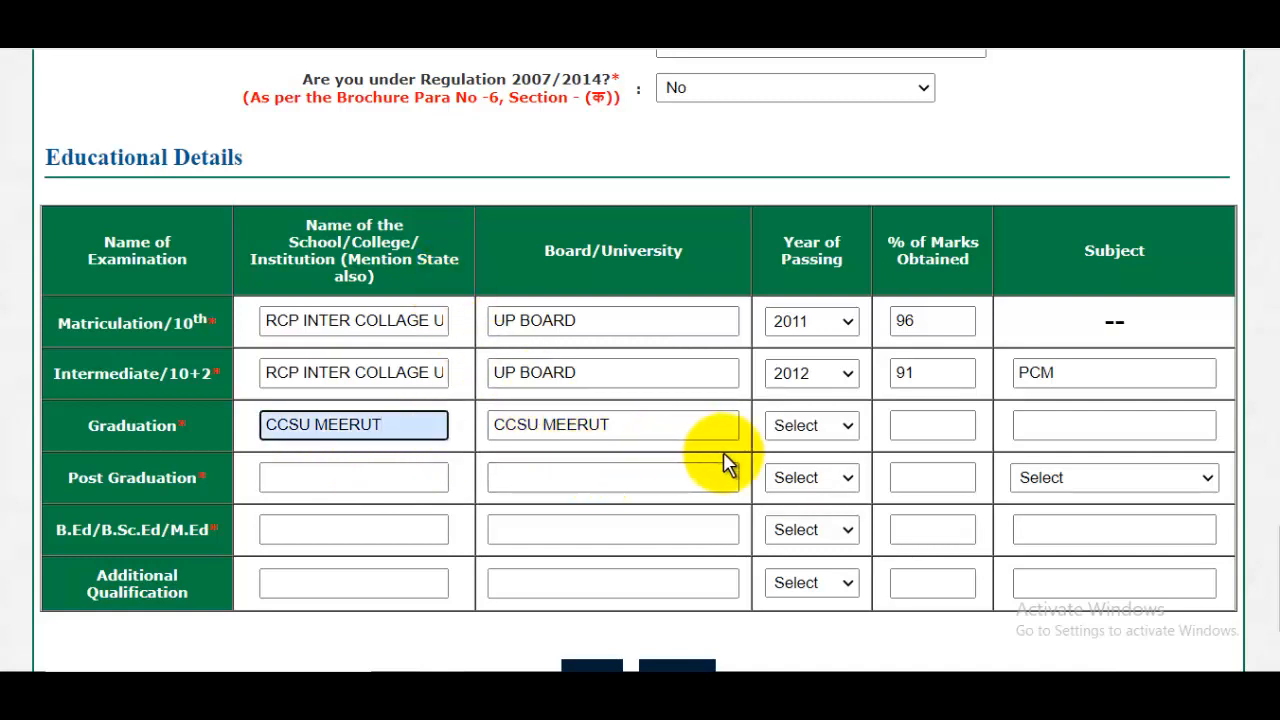
# - Complete the Graduation row with 2015 as the year of passing, 91 percent marks and HINDI ENGLISH MATH as the subject
pyautogui.click(812, 425)
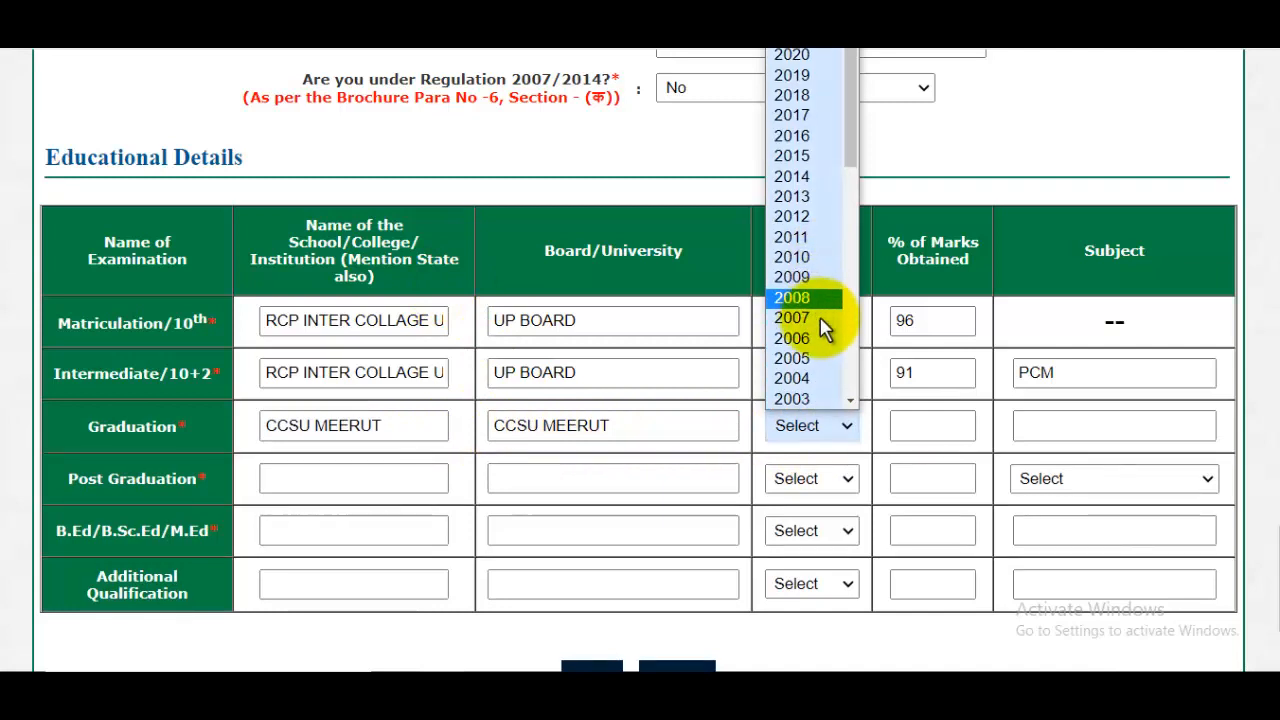
pyautogui.scroll(1, 805, 190)
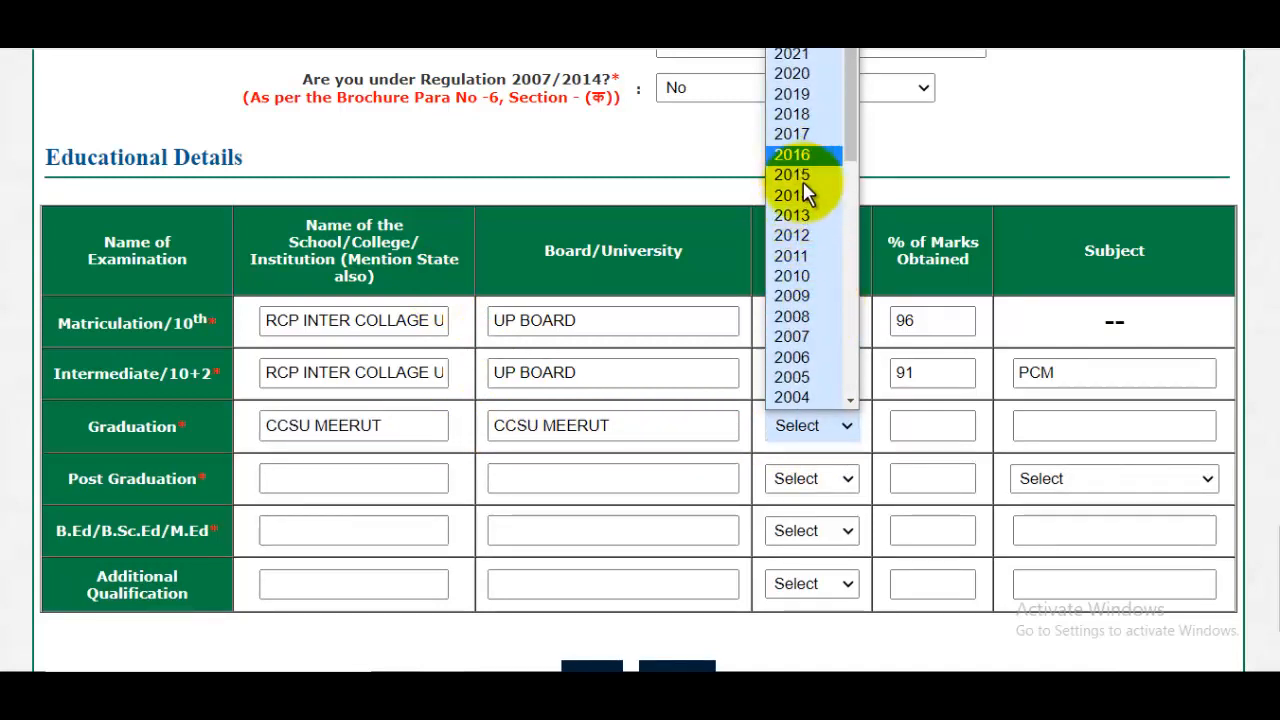
pyautogui.click(795, 176)
pyautogui.click(930, 426)
pyautogui.write('91')
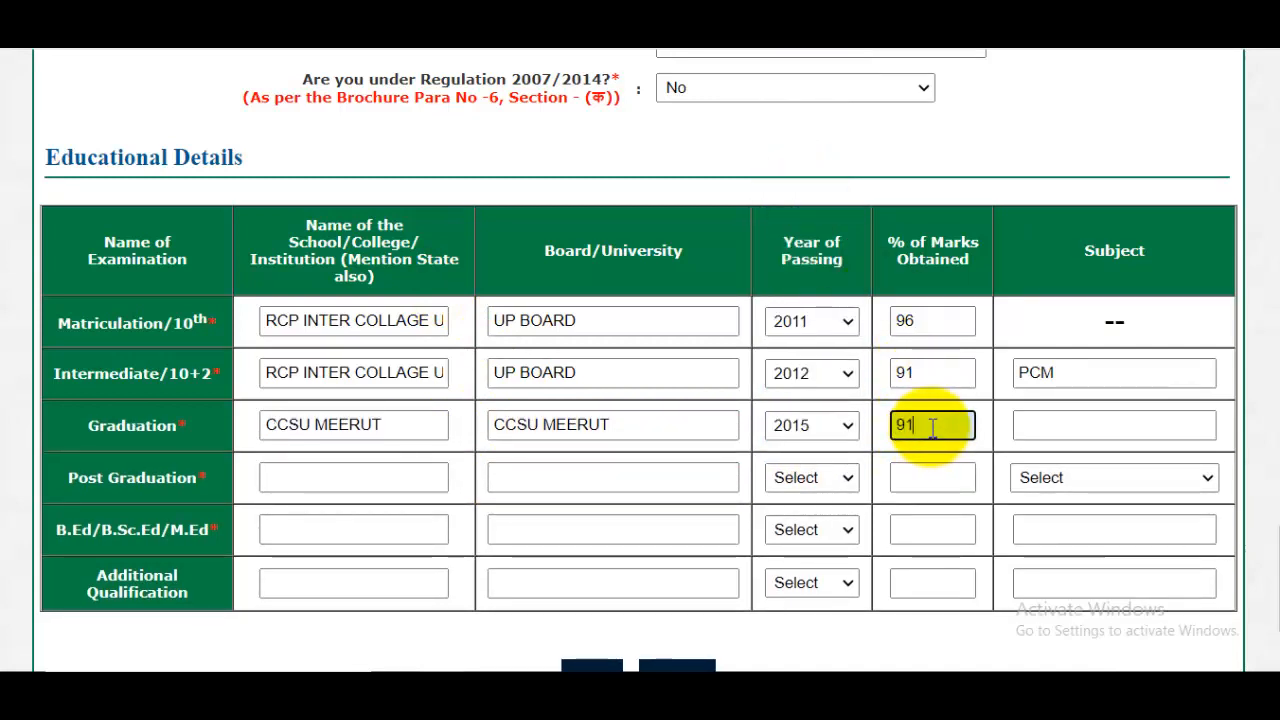
pyautogui.click(1078, 425)
pyautogui.write('HINd')
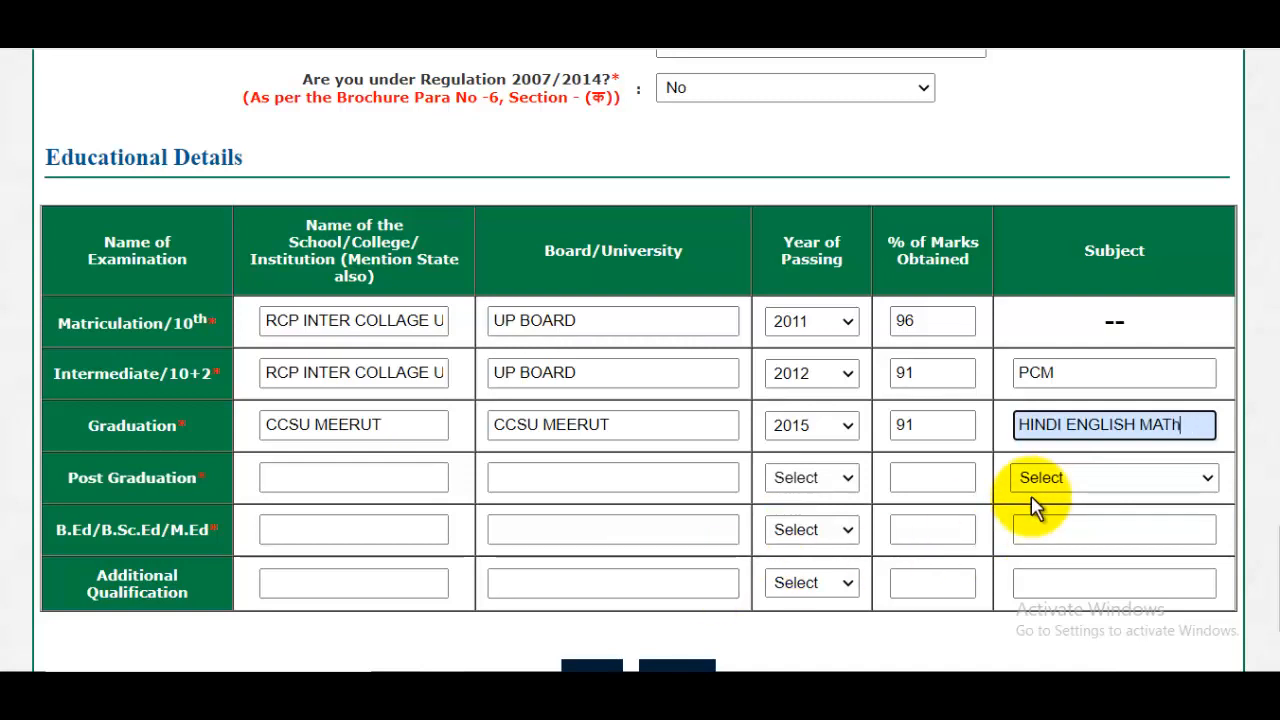
# - Enter CCSU MEERUT as the Post Graduation institution and choose Hindi as its subject
pyautogui.click(335, 479)
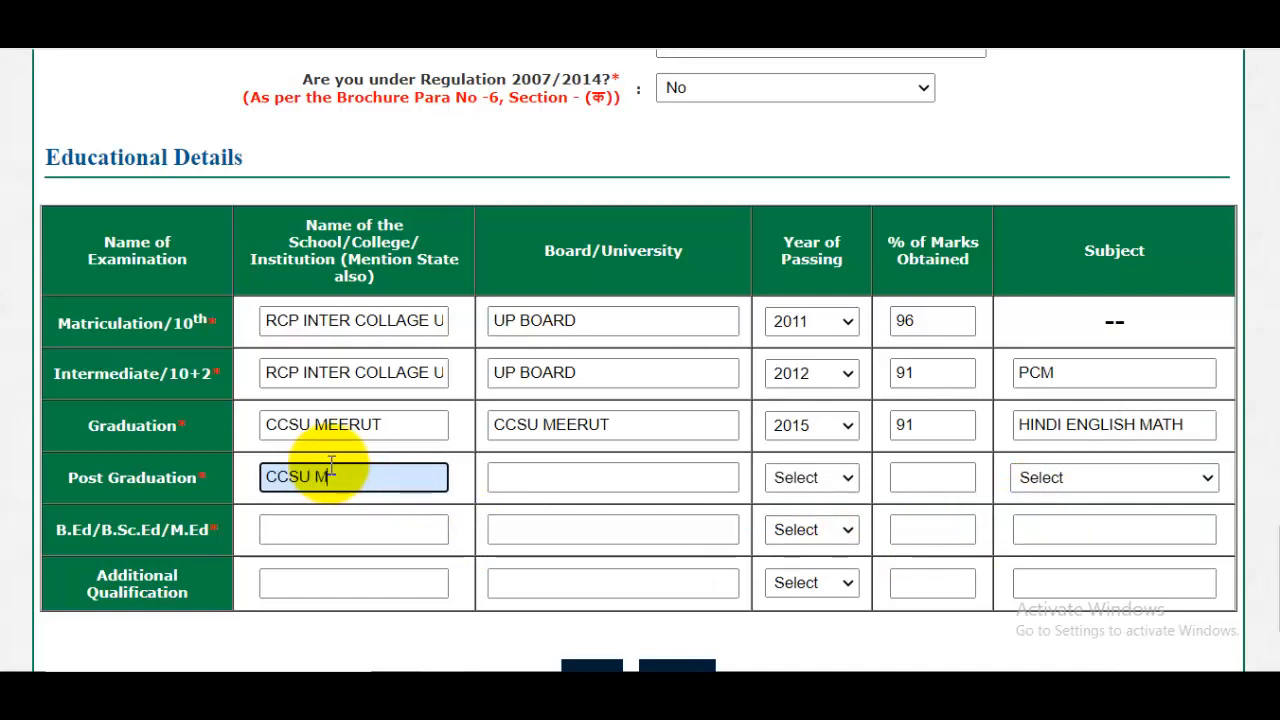
pyautogui.write('CCSU MEERUT')
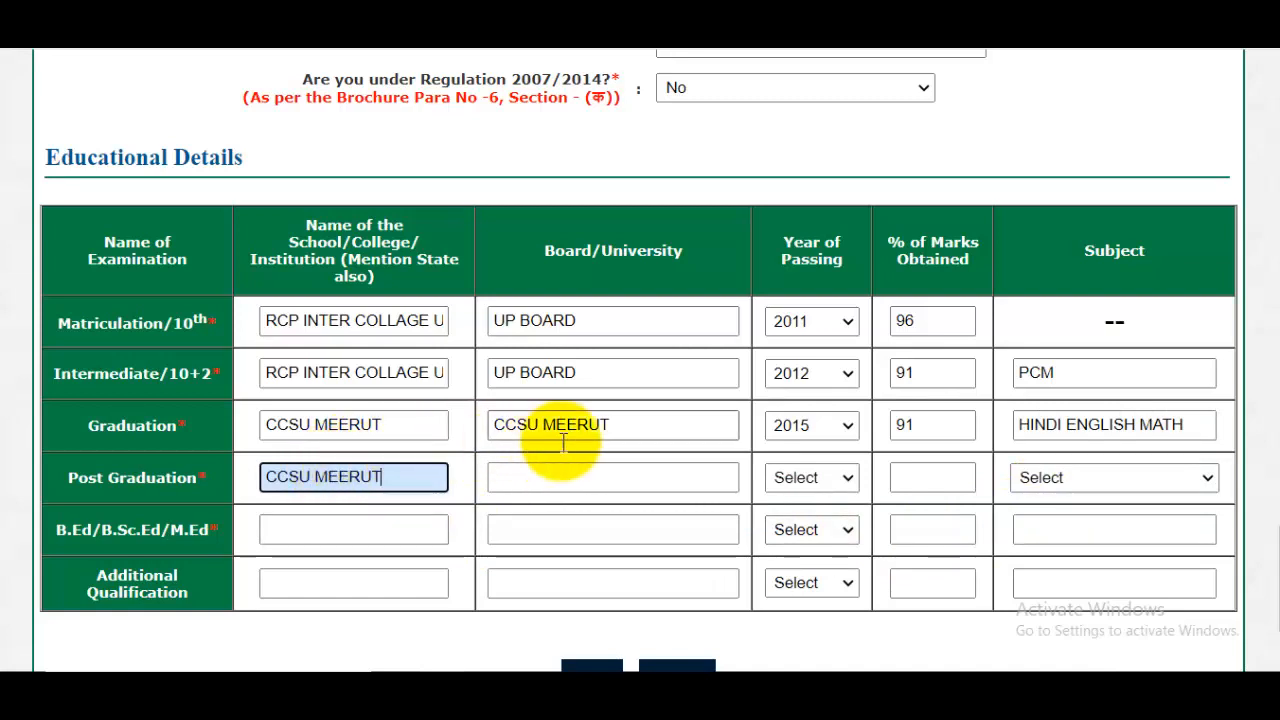
pyautogui.click(580, 478)
pyautogui.click(820, 475)
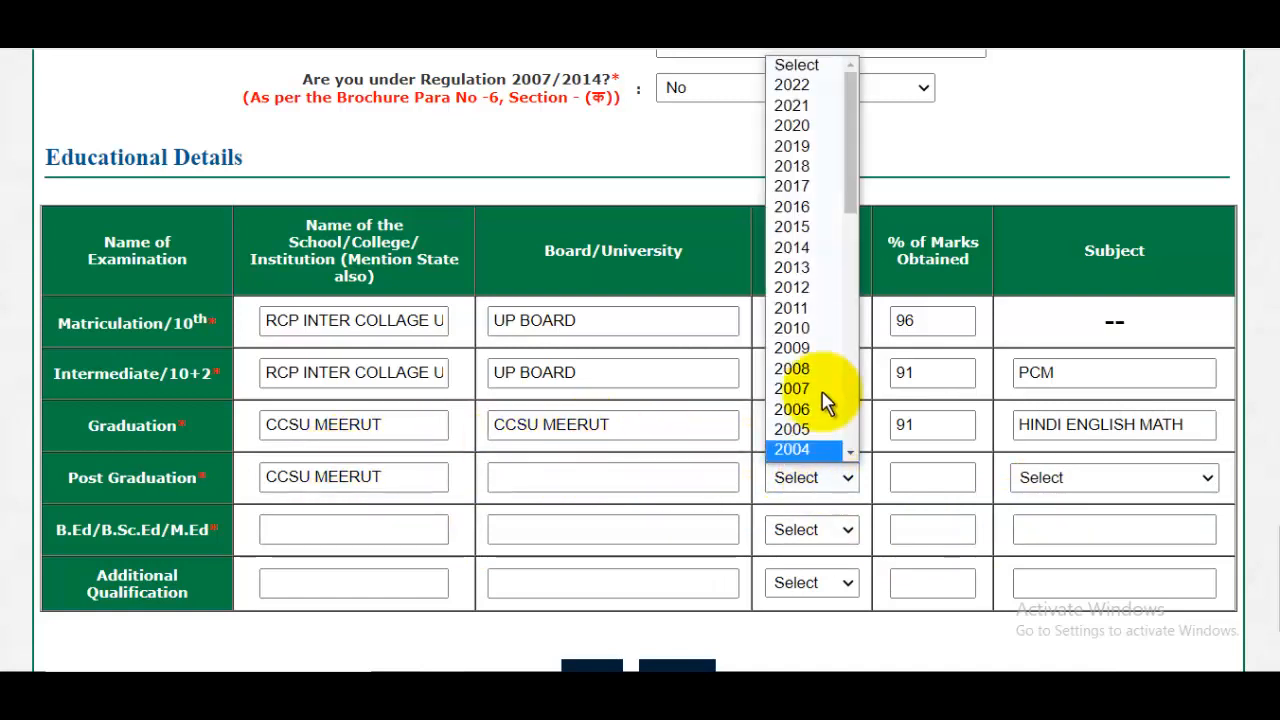
pyautogui.click(946, 496)
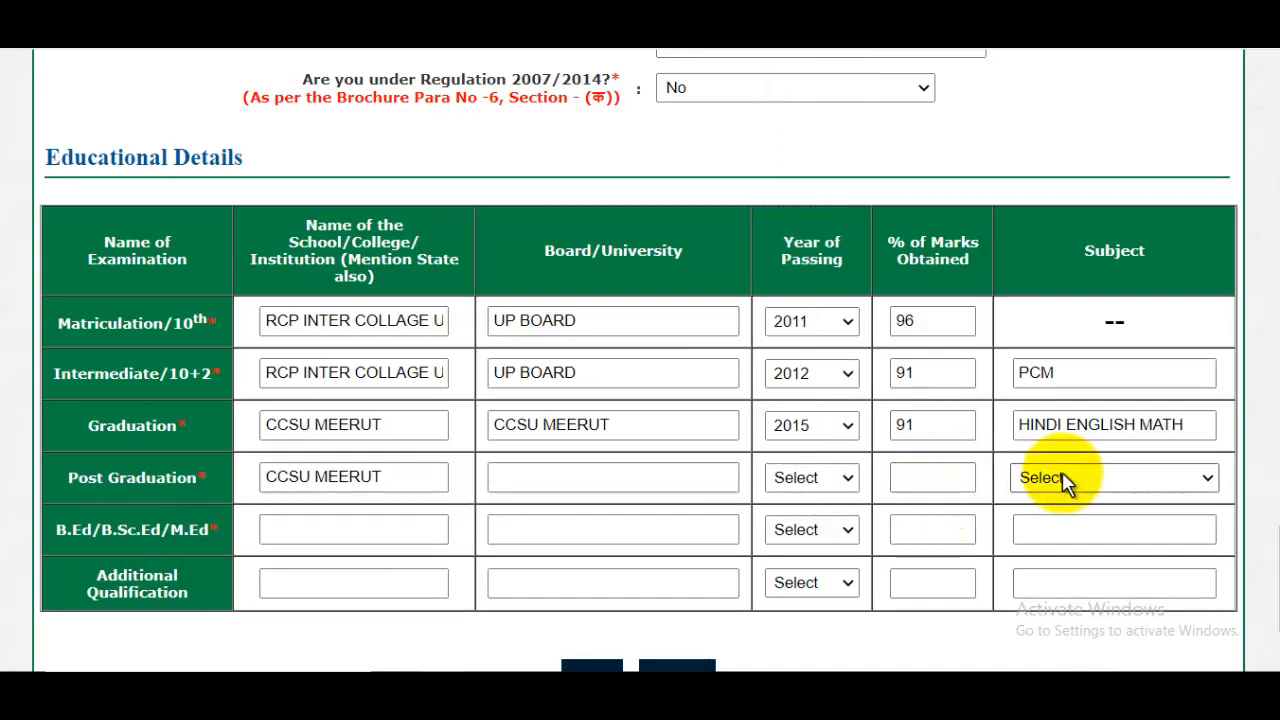
pyautogui.click(930, 477)
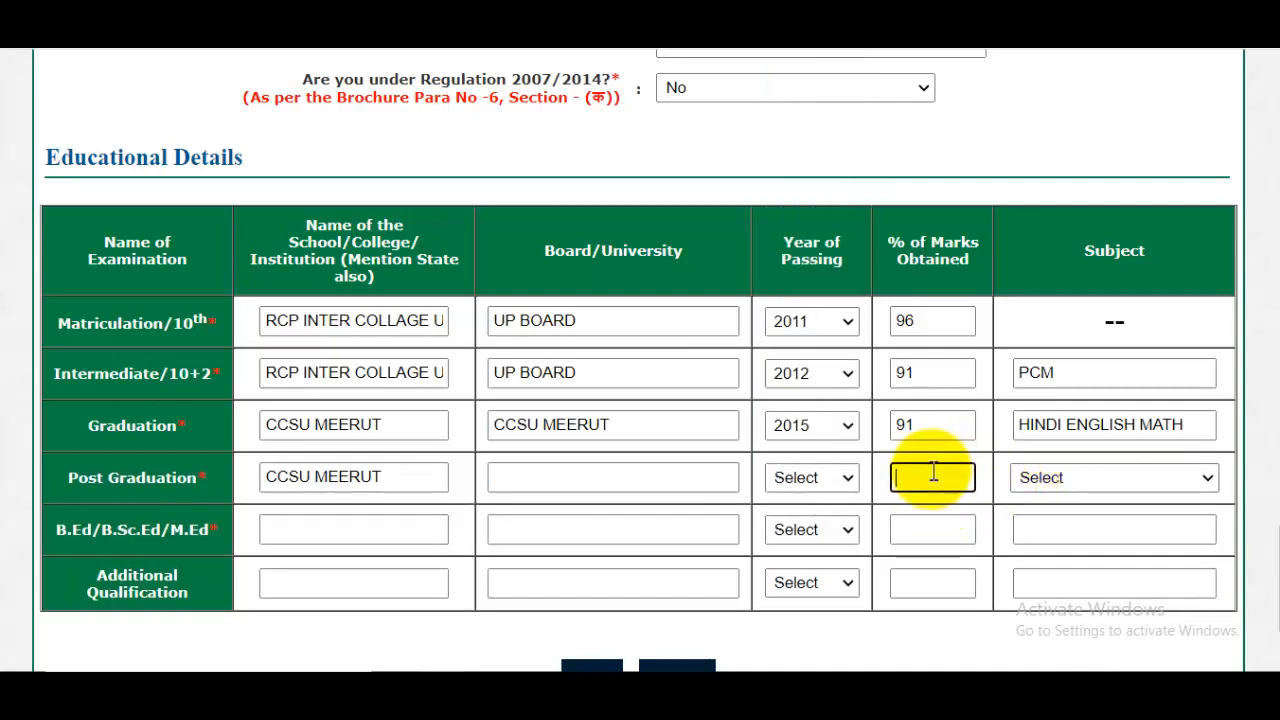
pyautogui.click(1075, 480)
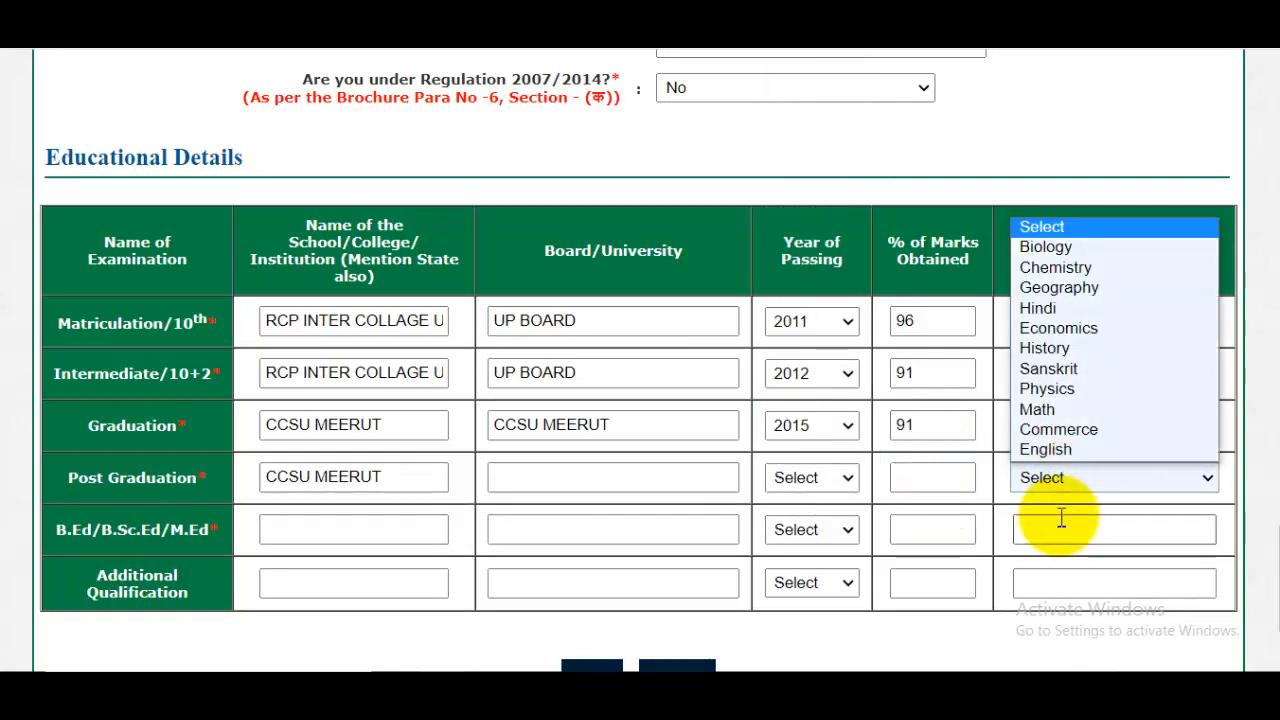
pyautogui.click(1045, 308)
pyautogui.scroll(-1, 385, 517)
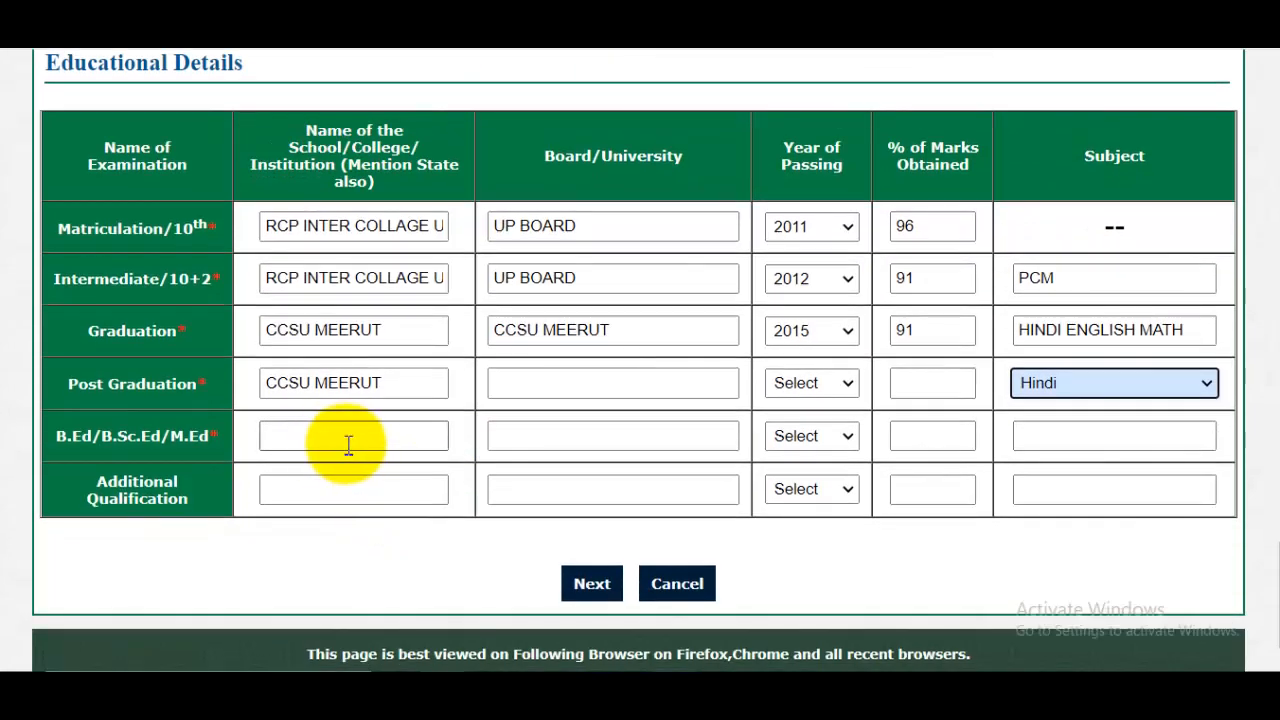
pyautogui.click(345, 443)
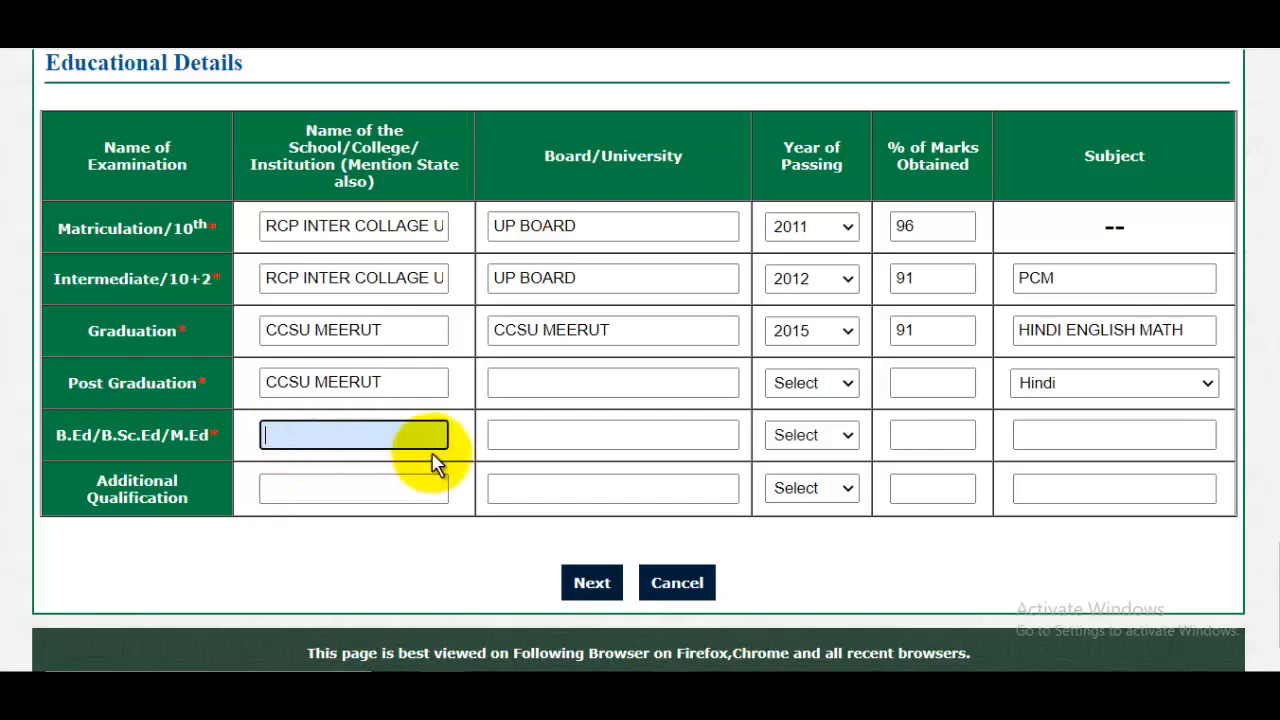
pyautogui.click(537, 443)
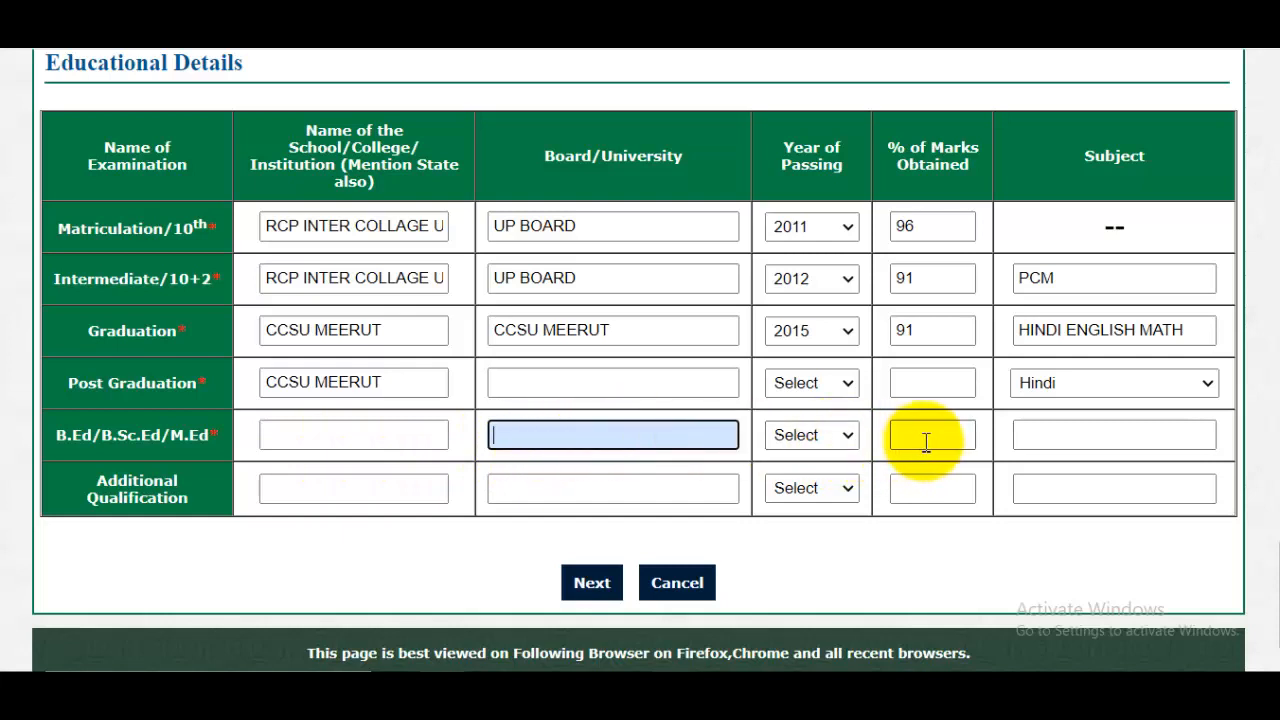
pyautogui.click(333, 490)
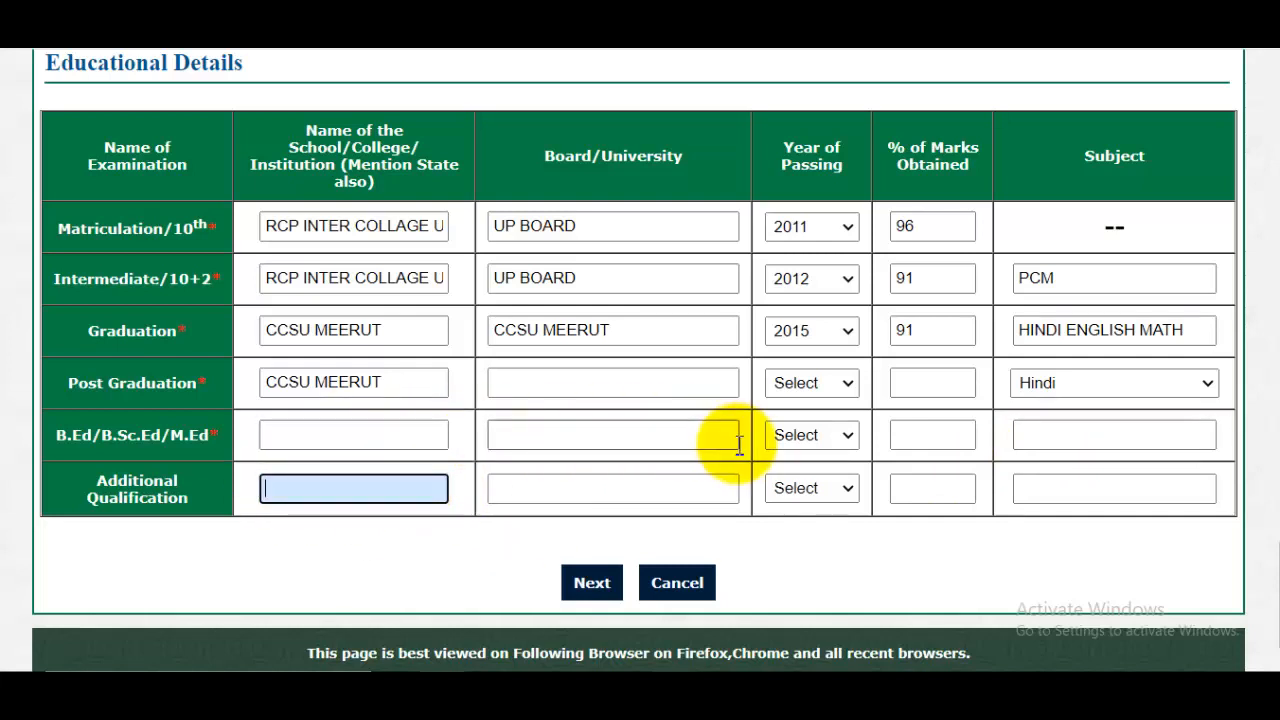
# - Proceed to the confirmation page and review the personal and educational details down to the declaration
pyautogui.scroll(-1, 738, 445)
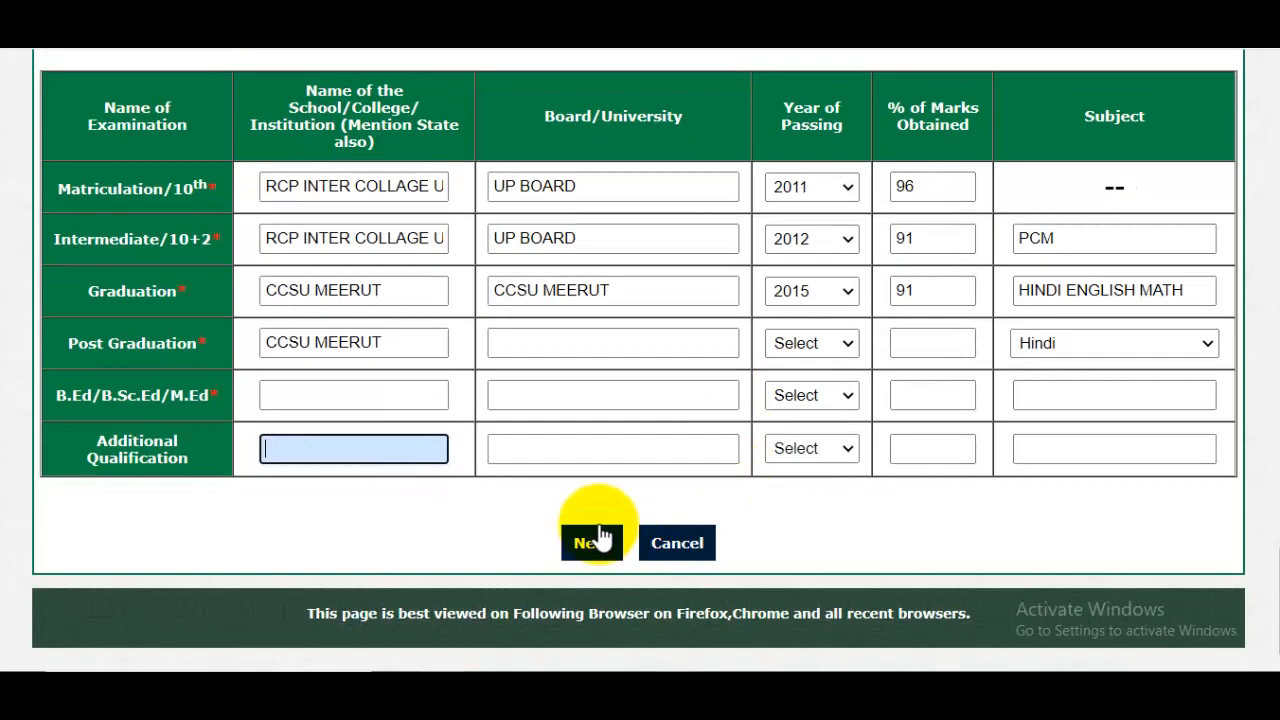
pyautogui.click(593, 542)
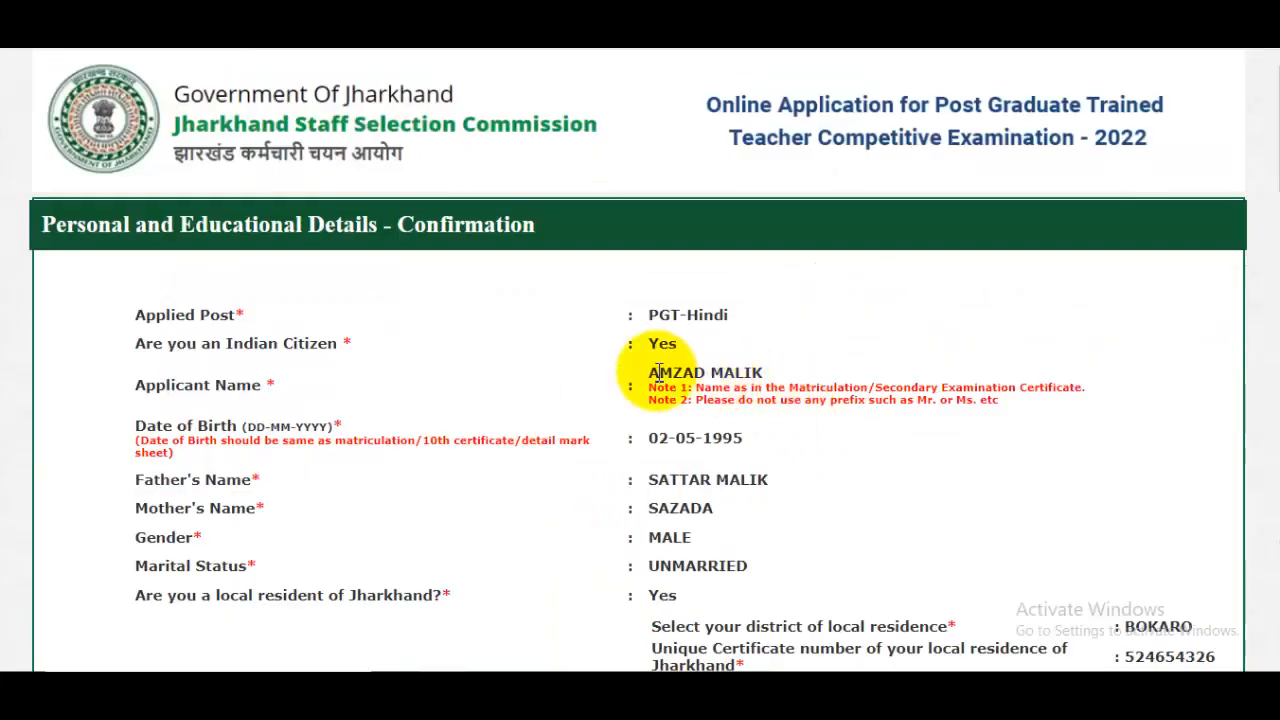
pyautogui.moveTo(1279, 147); pyautogui.dragTo(1279, 590)
pyautogui.scroll(-1, 903, 455)
pyautogui.scroll(1, 903, 455)
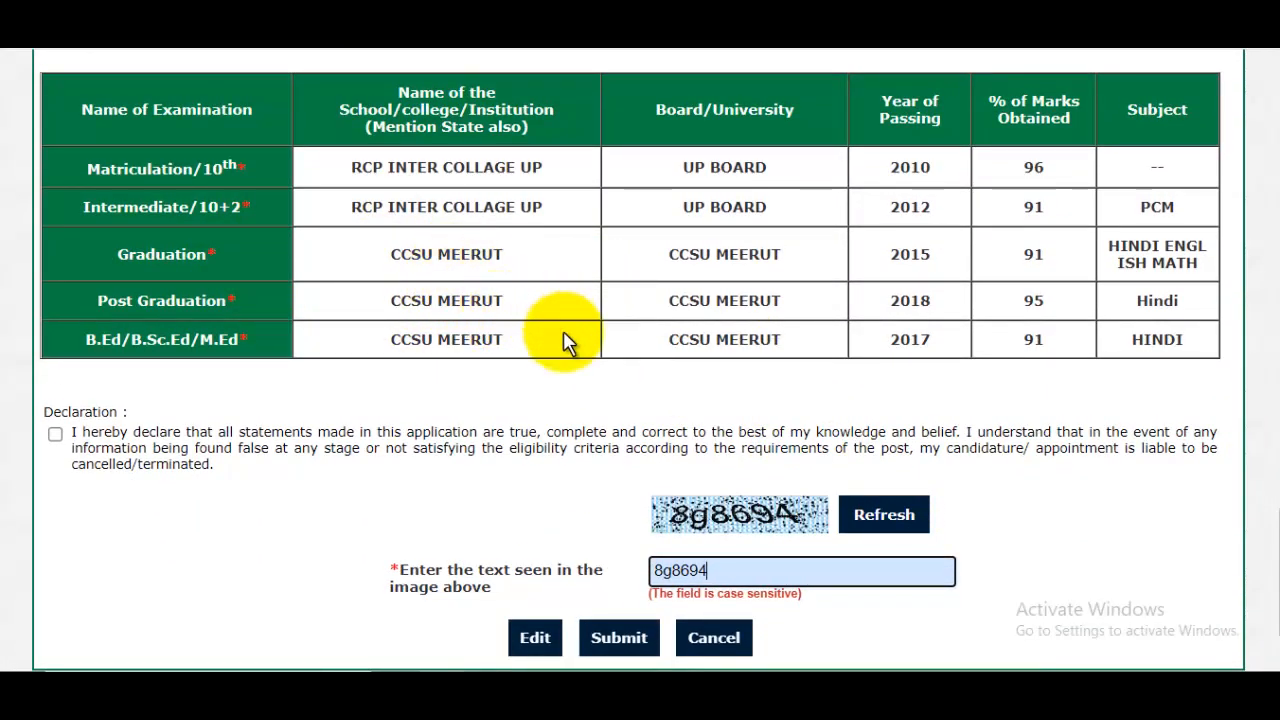
# - Accept the declaration below the educational details and submit the application
pyautogui.scroll(-1, 543, 325)
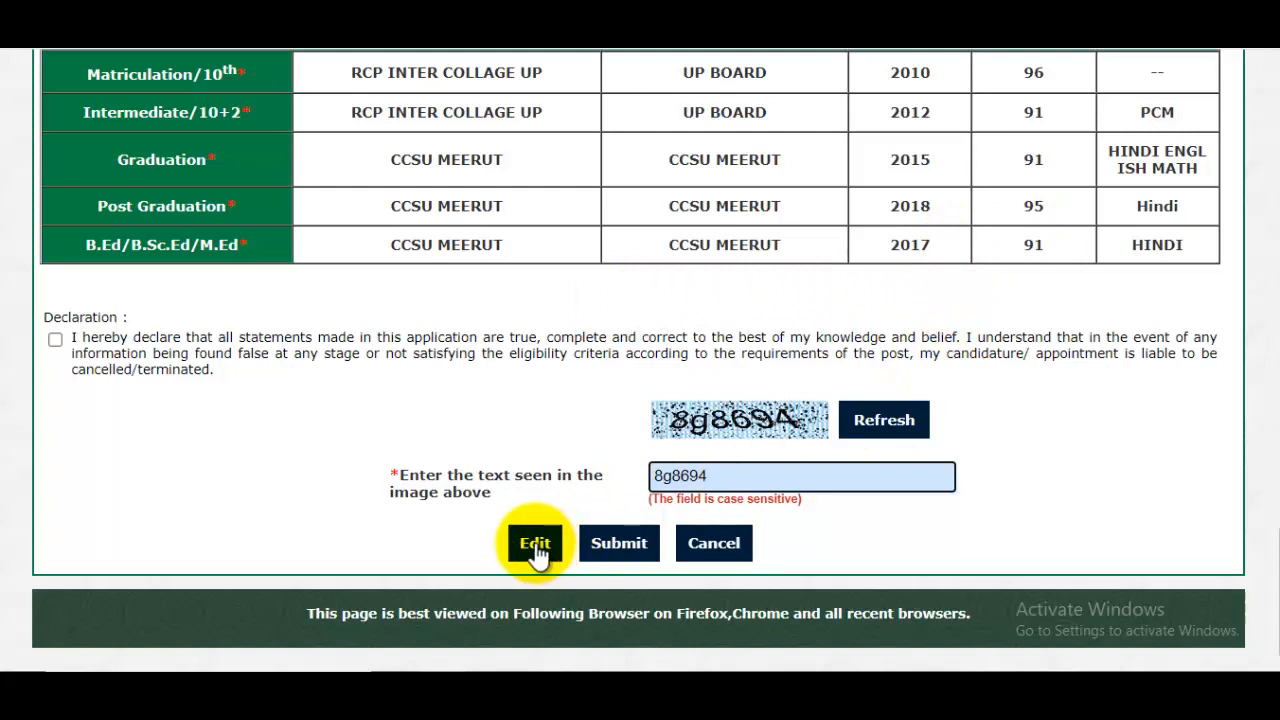
pyautogui.click(55, 339)
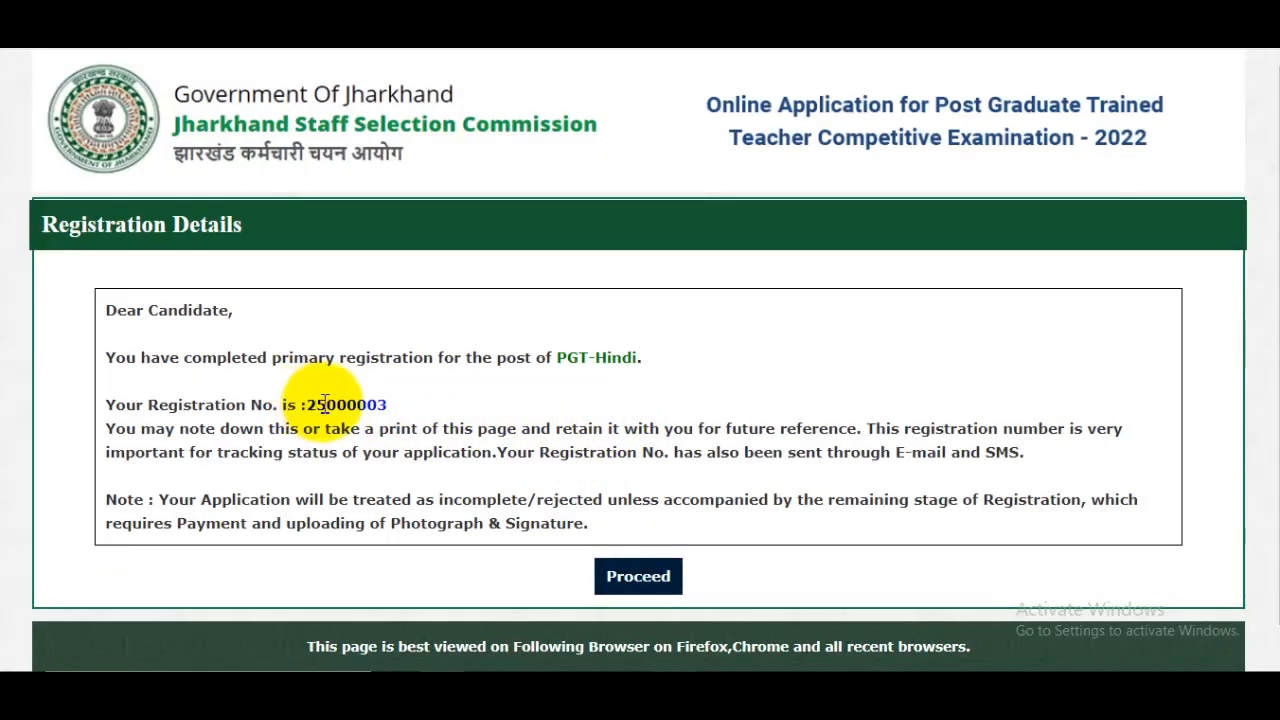
# - Check the registration number in the registration details and proceed to the candidate login page
pyautogui.doubleClick(324, 403)
pyautogui.click(571, 414)
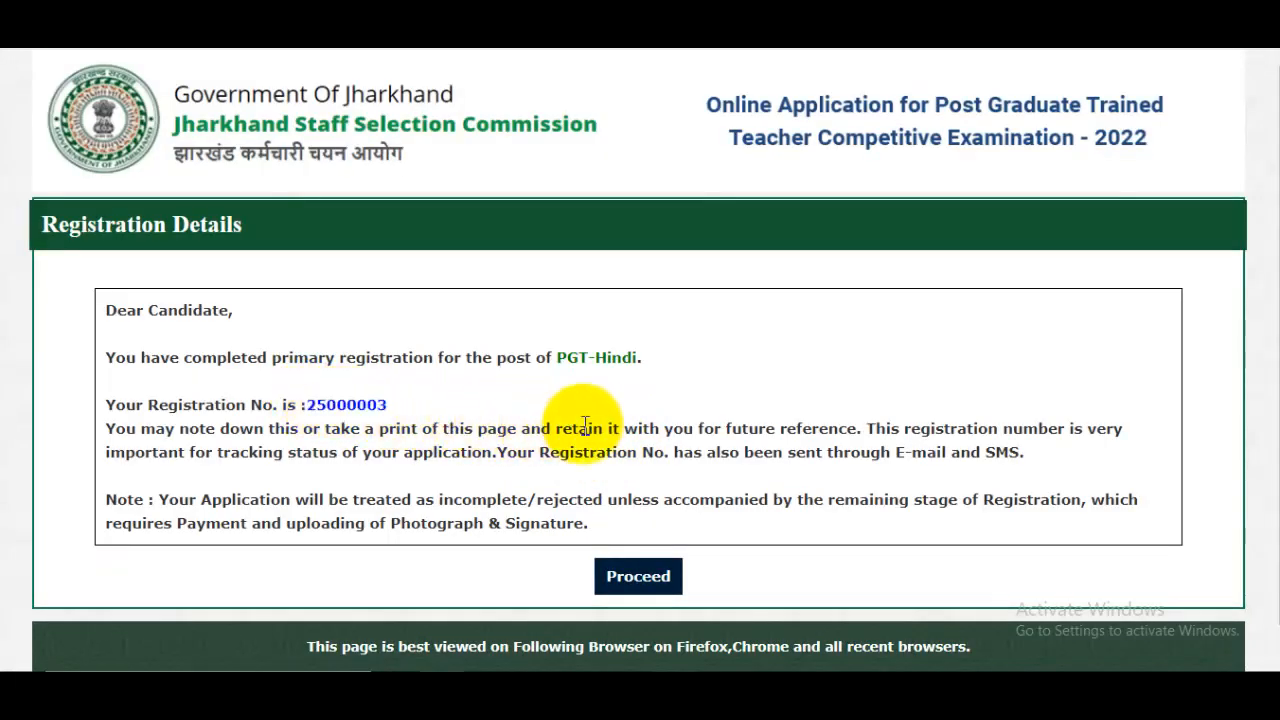
pyautogui.click(640, 577)
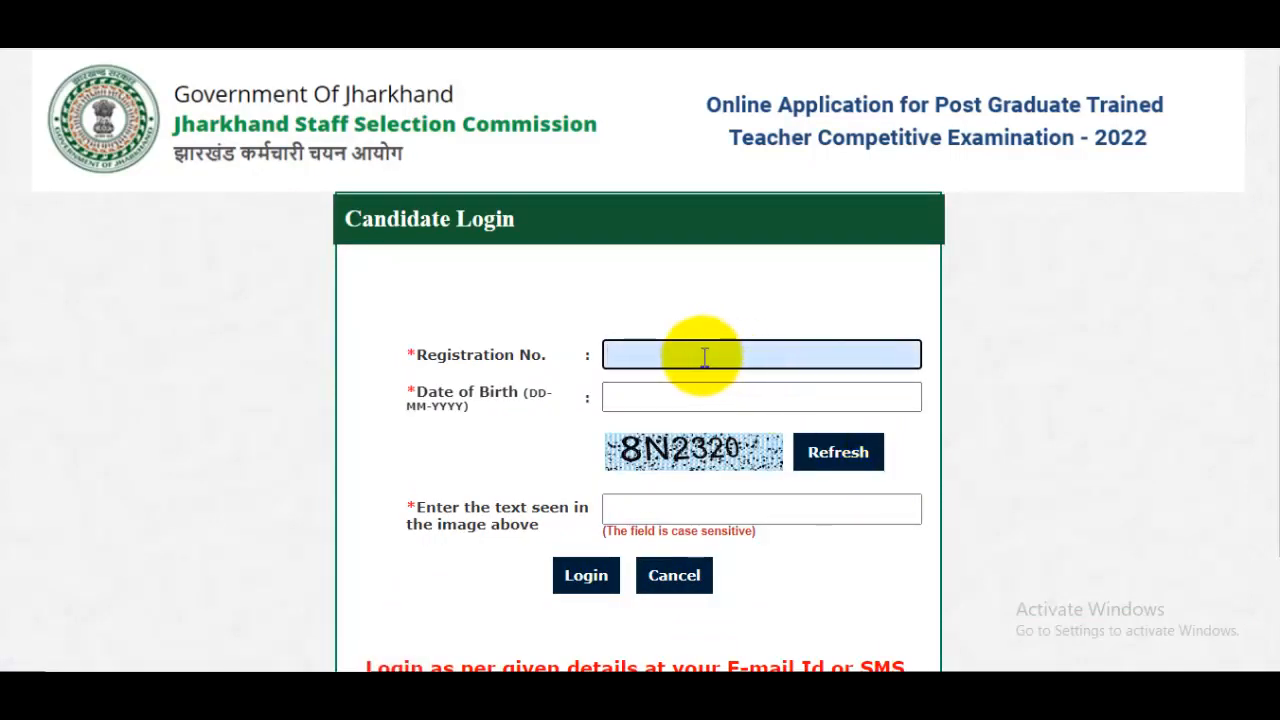
# - Log in as the registered candidate using the registration number, date of birth and image text to open the payment details
pyautogui.click(666, 400)
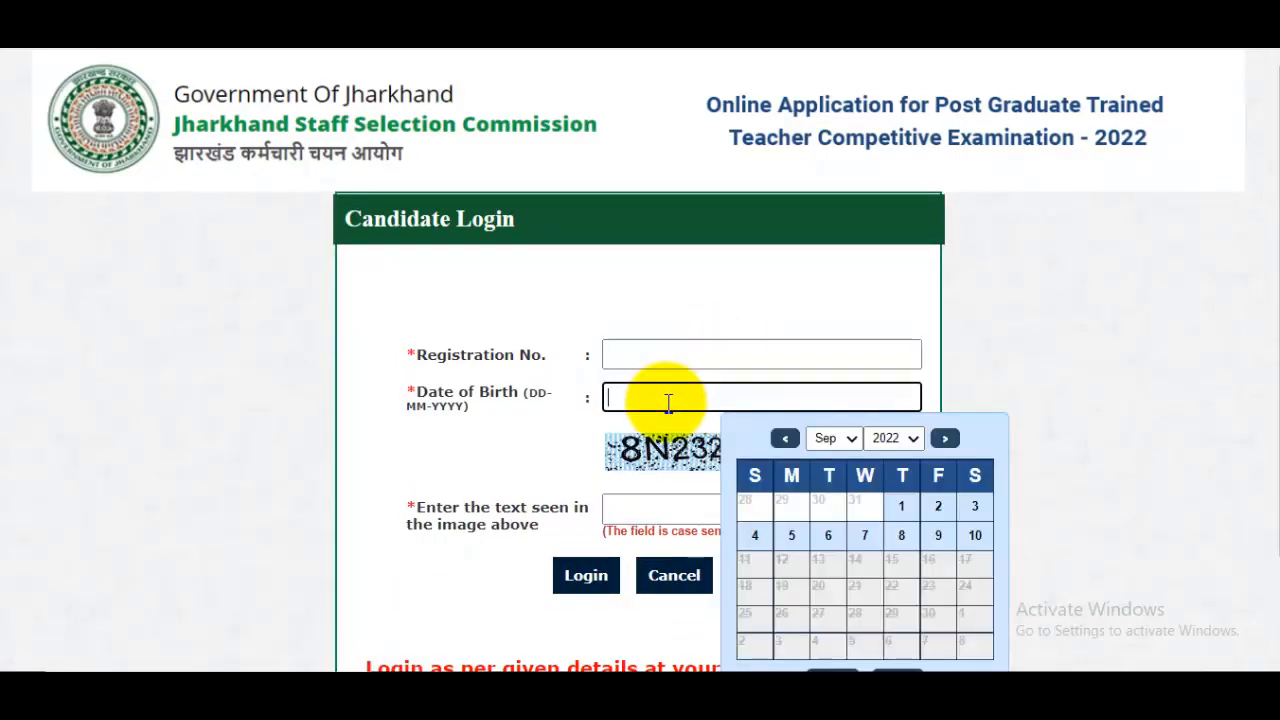
pyautogui.click(1020, 471)
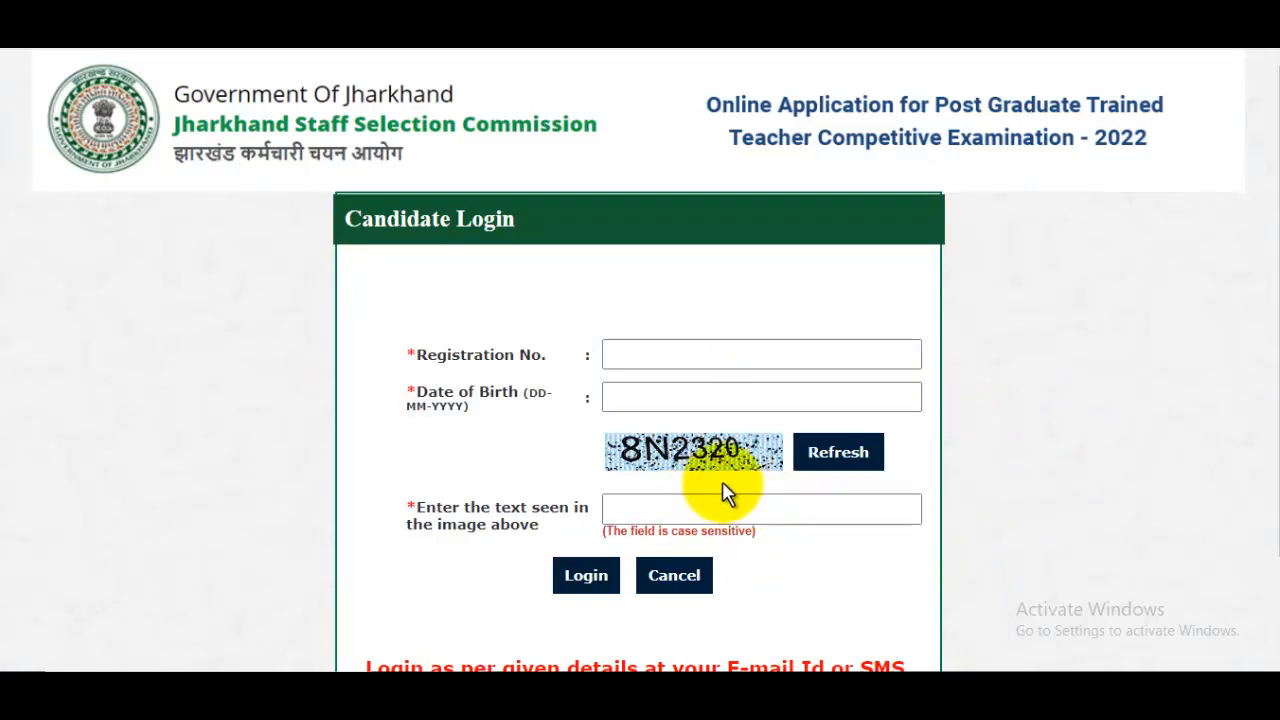
pyautogui.scroll(-2, 590, 497)
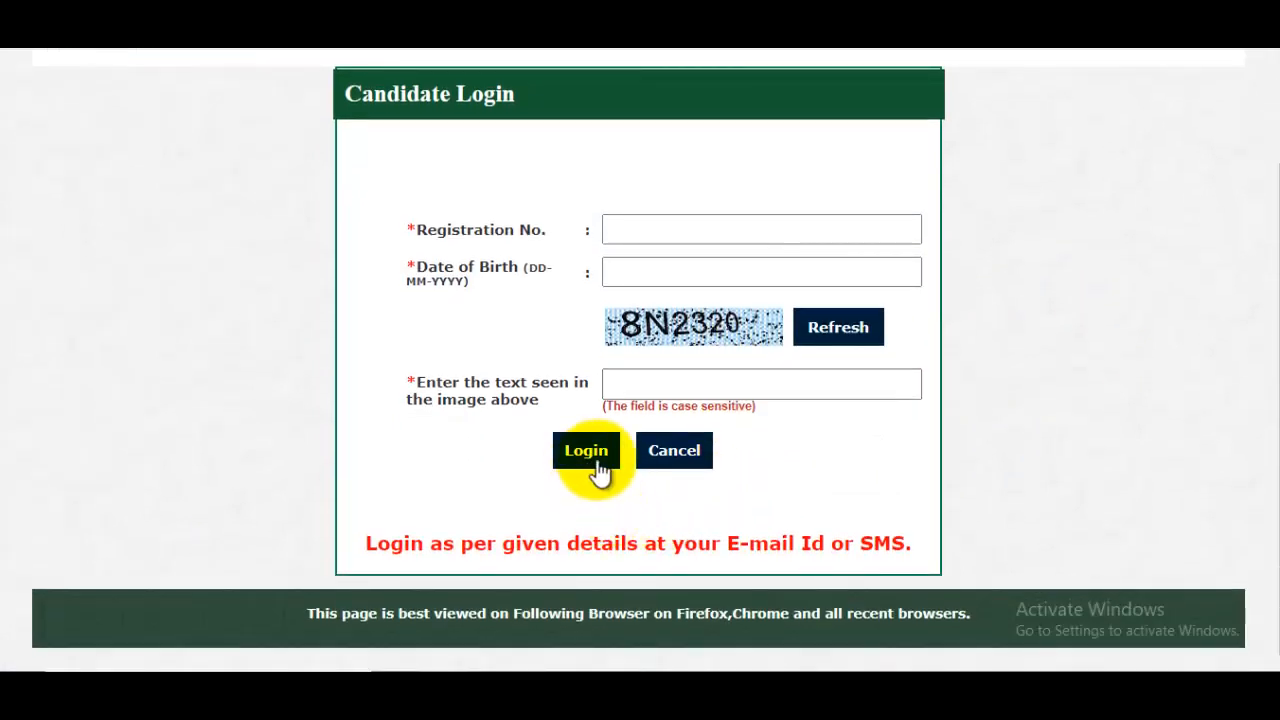
pyautogui.click(592, 470)
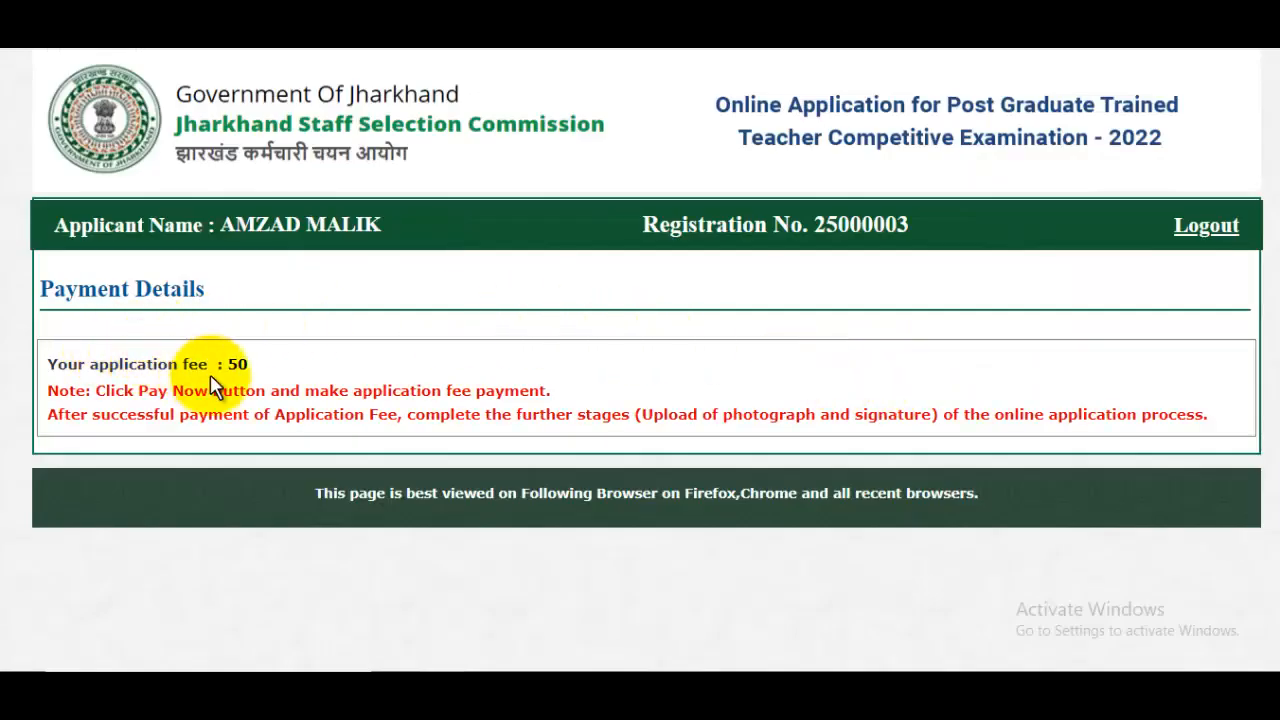
# - Examine the application fee and the notes on fee payment and on uploading the photograph and signature
pyautogui.moveTo(214, 365); pyautogui.dragTo(300, 368)
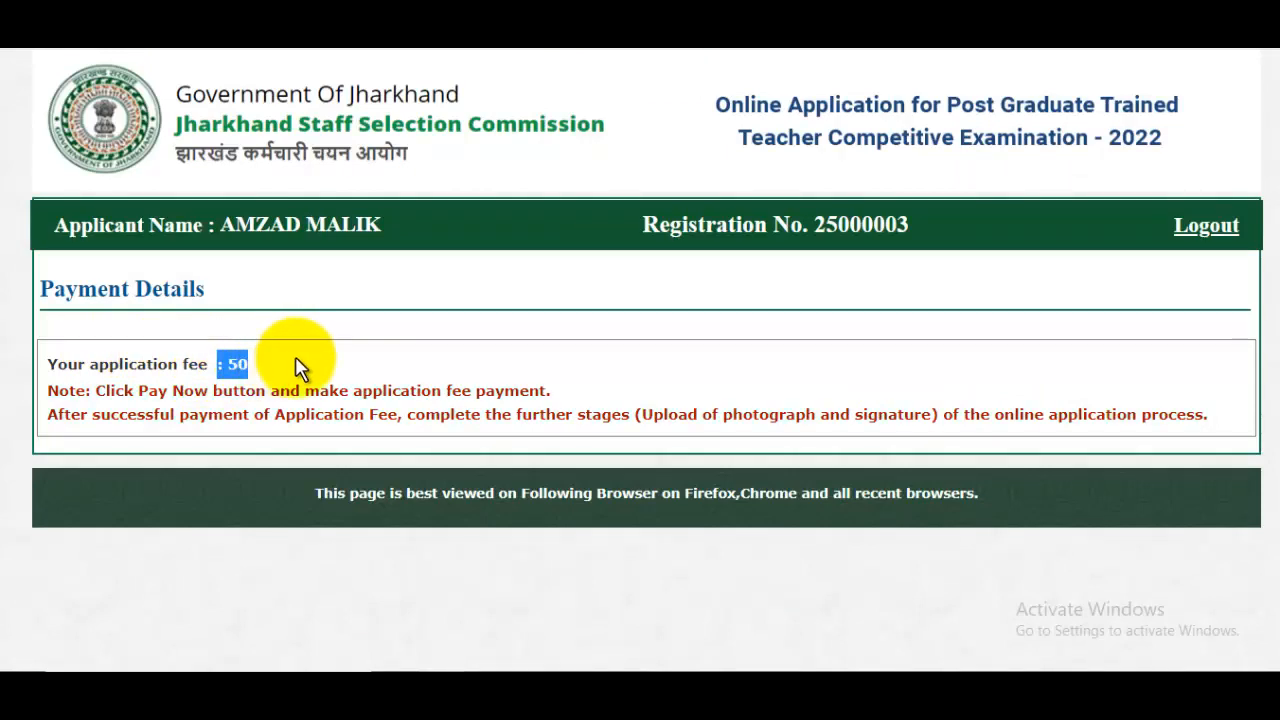
pyautogui.click(400, 383)
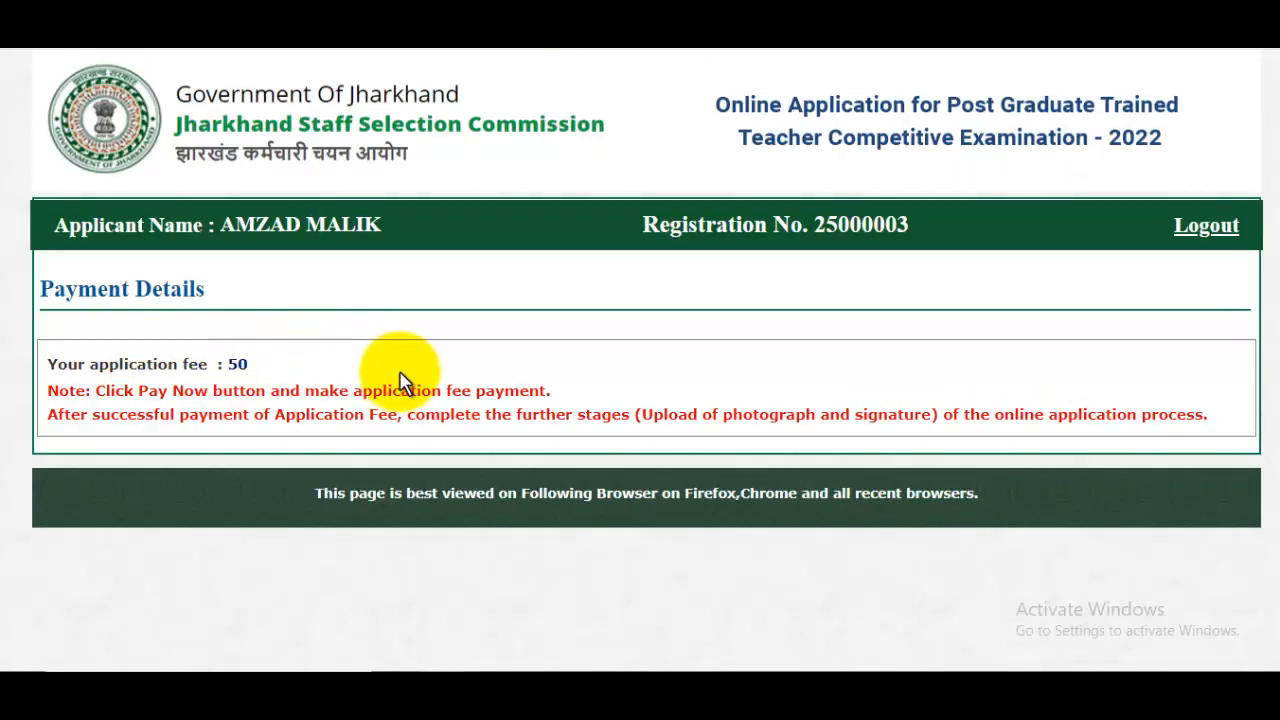
pyautogui.doubleClick(240, 366)
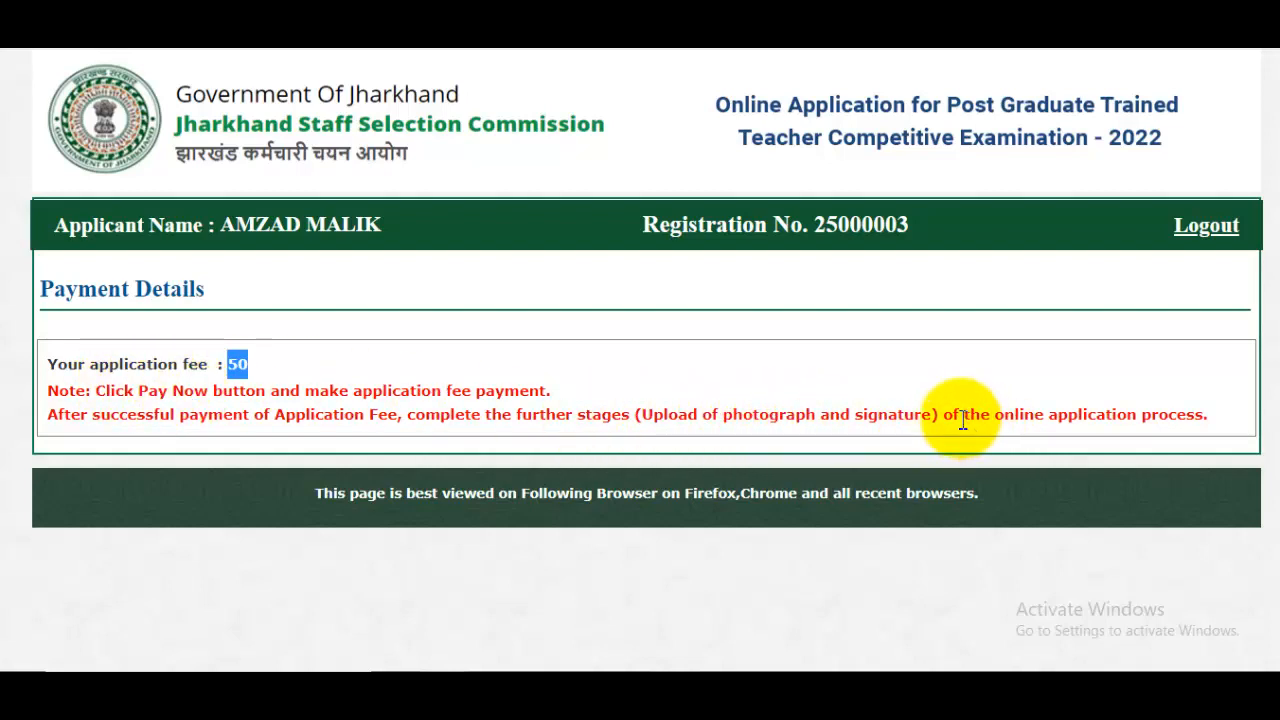
pyautogui.click(152, 388)
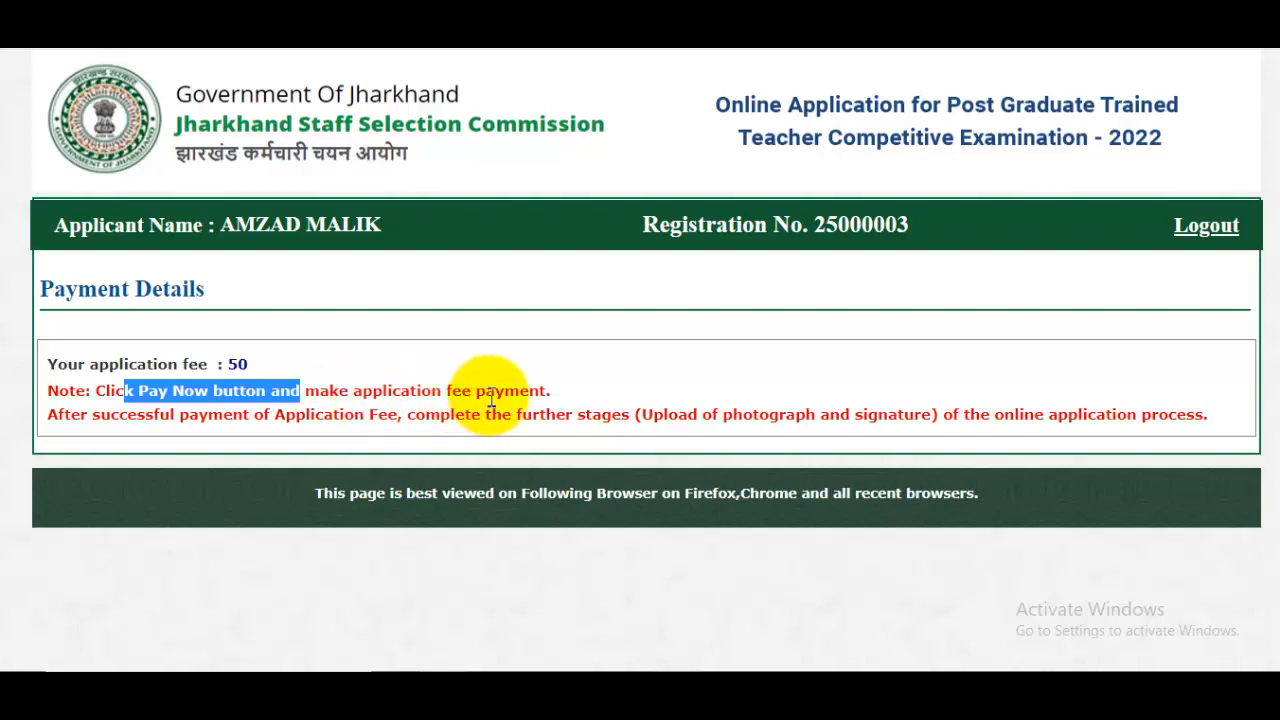
pyautogui.click(797, 430)
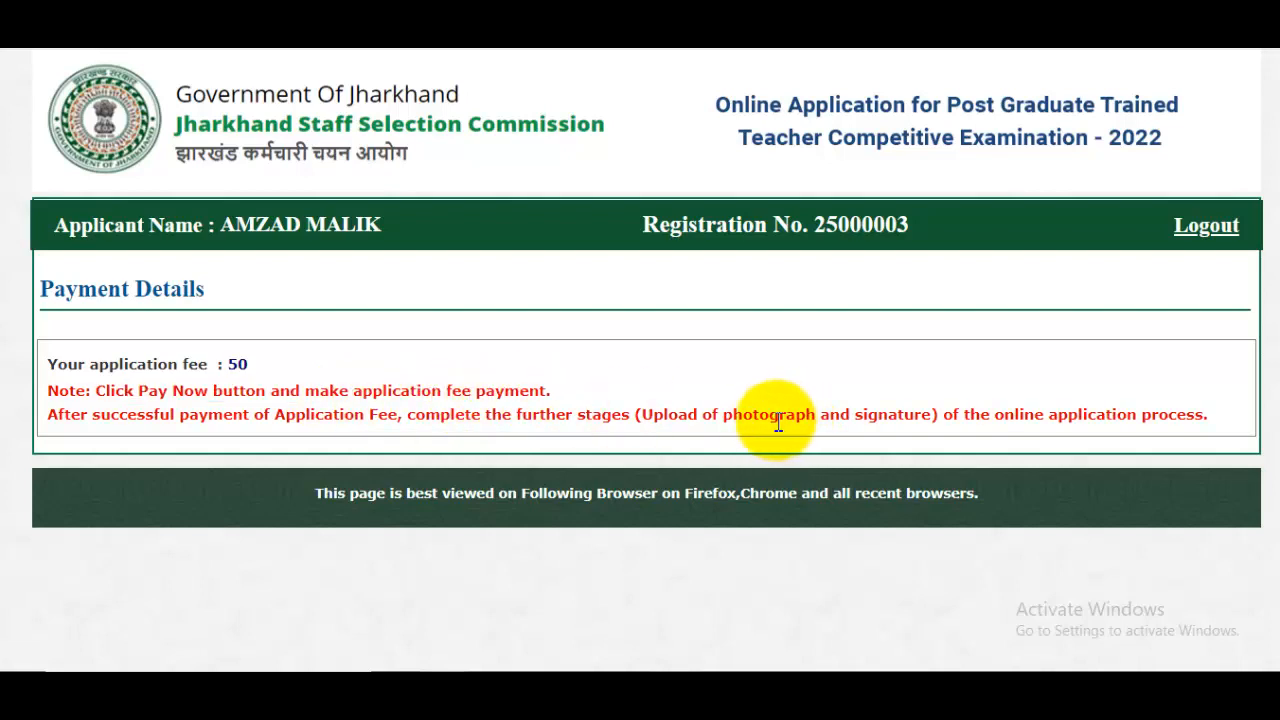